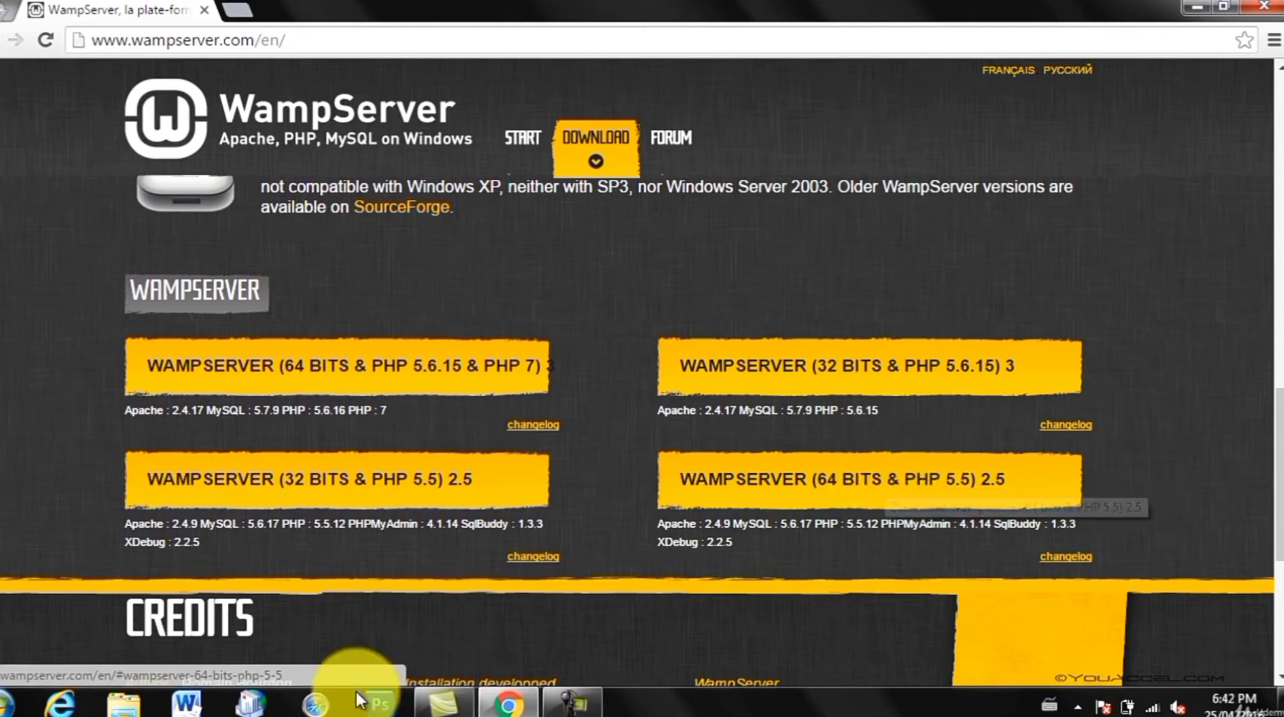
Check in the computer's system properties whether Windows is 32-bit or 64-bit, and close the windows opened for it
left_click(123, 702)
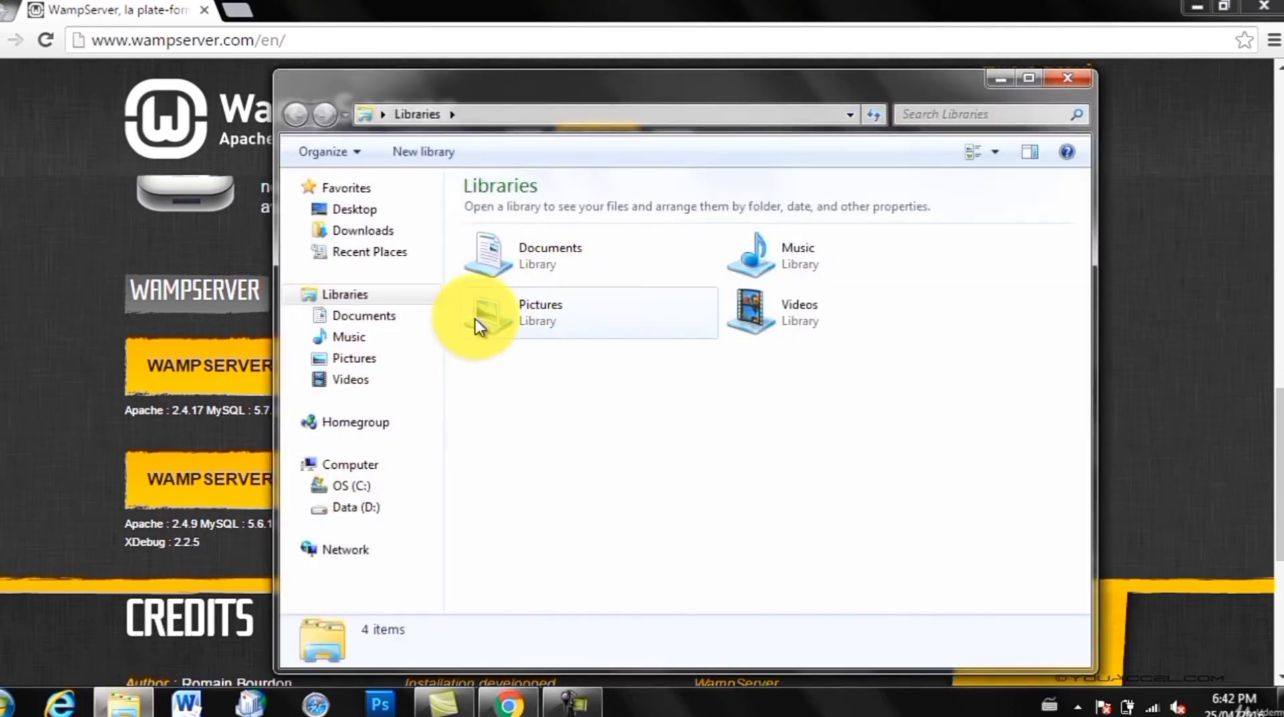
right_click(351, 466)
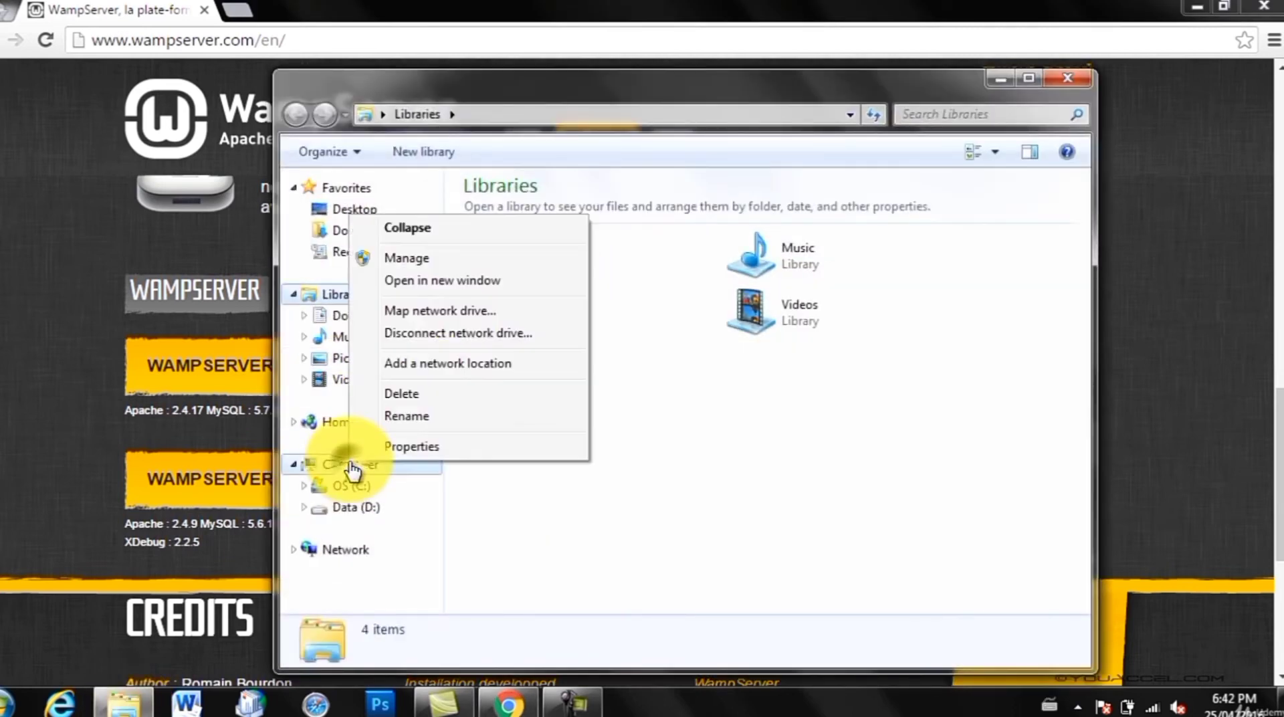
left_click(420, 449)
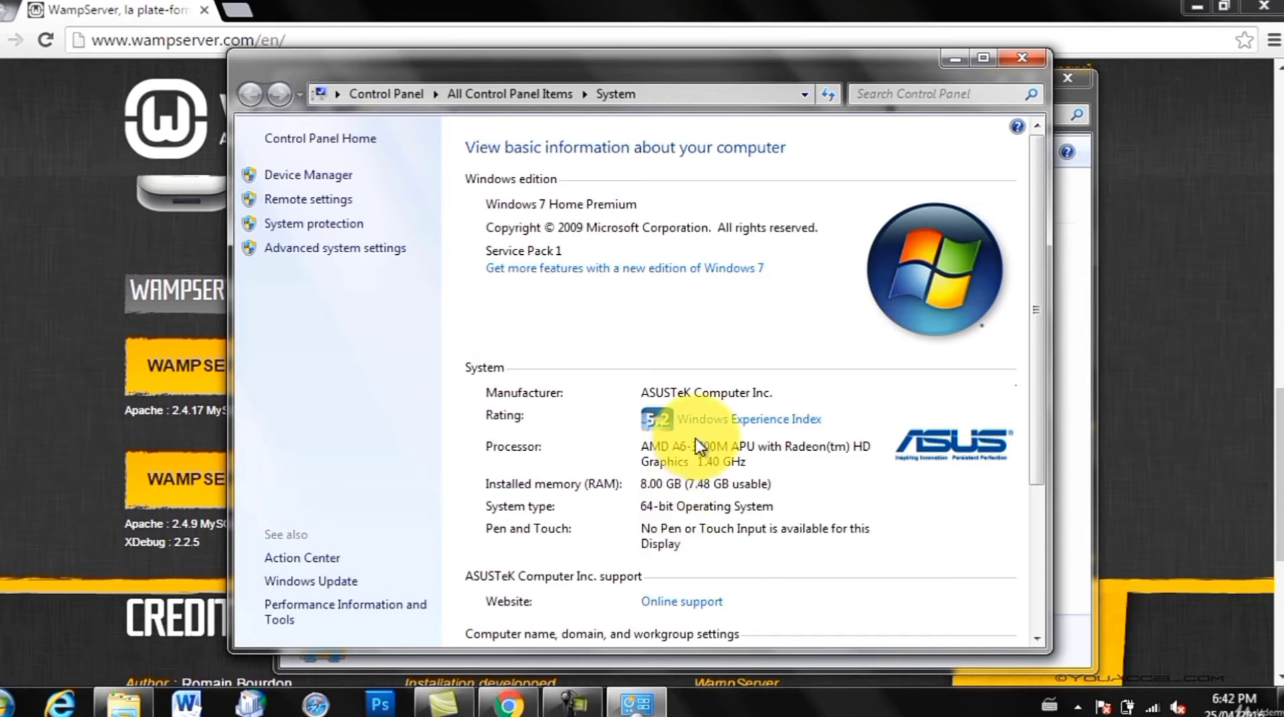
left_click(1022, 58)
left_click(1063, 76)
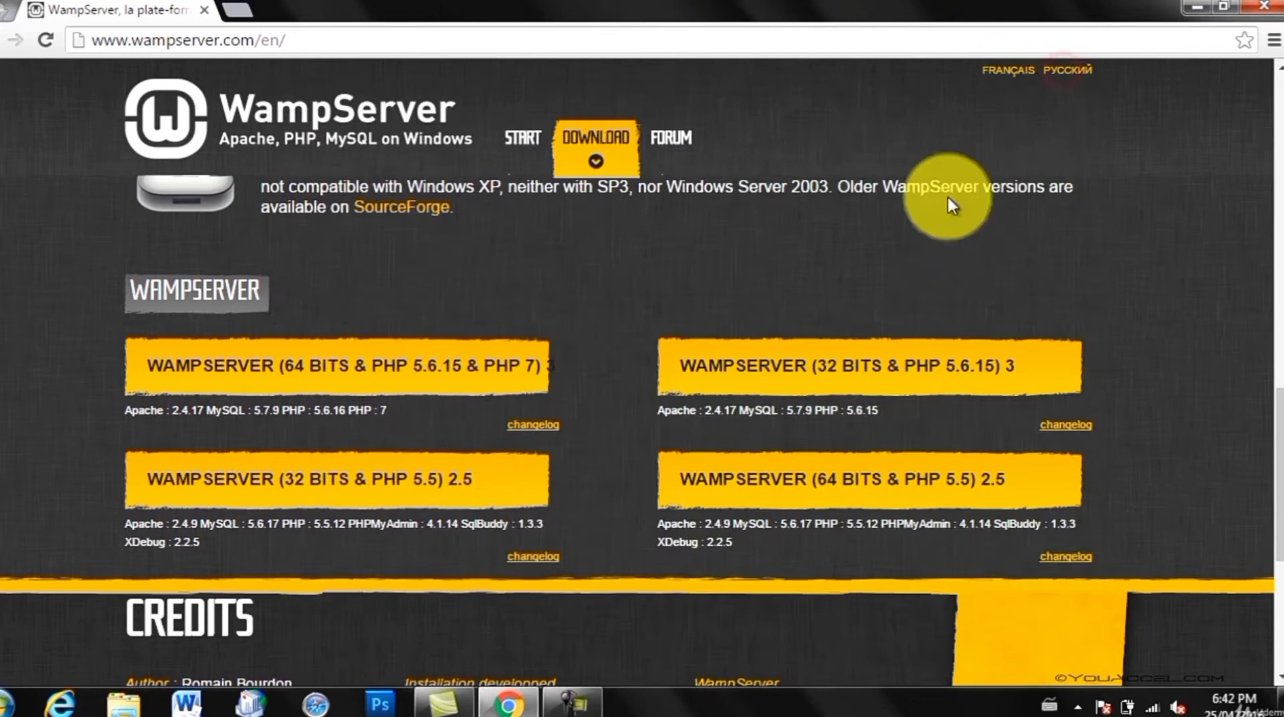
Open the download notice for WampServer (64 bits & PHP 5.5) 2.5 and view its linked Visual Studio 2012 redistributable page in a separate tab
left_click(887, 485)
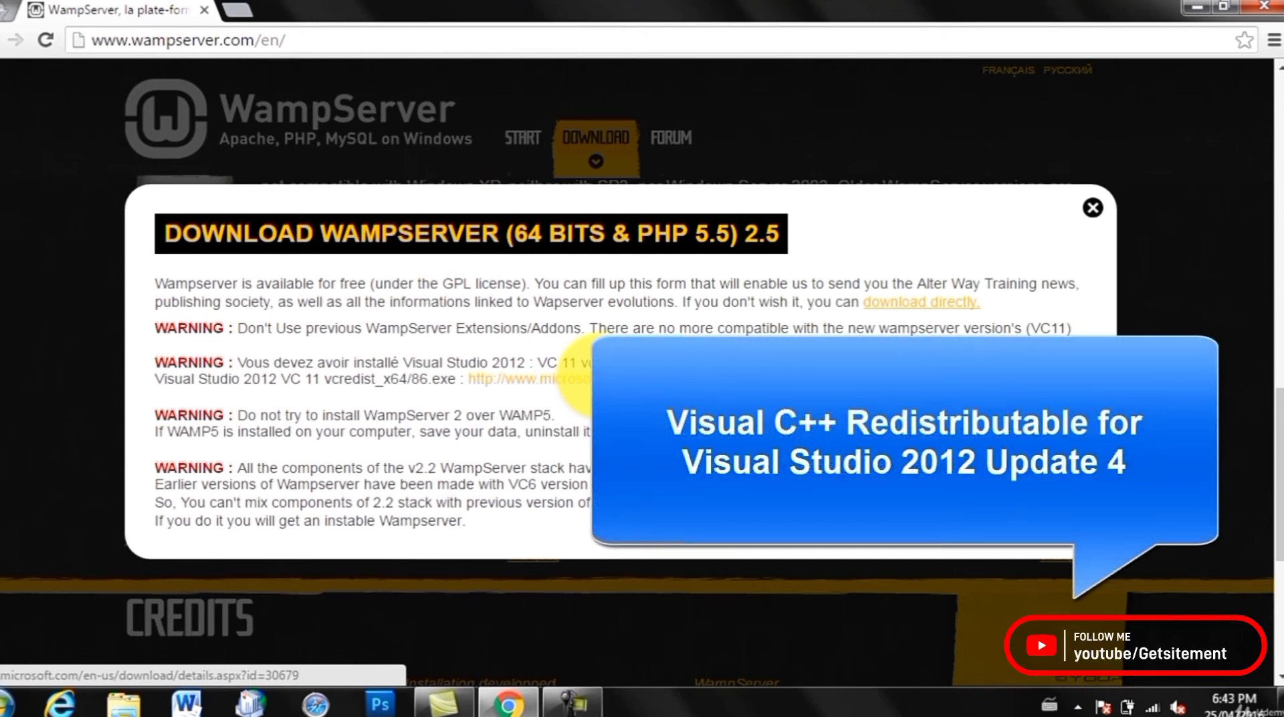
right_click(599, 378)
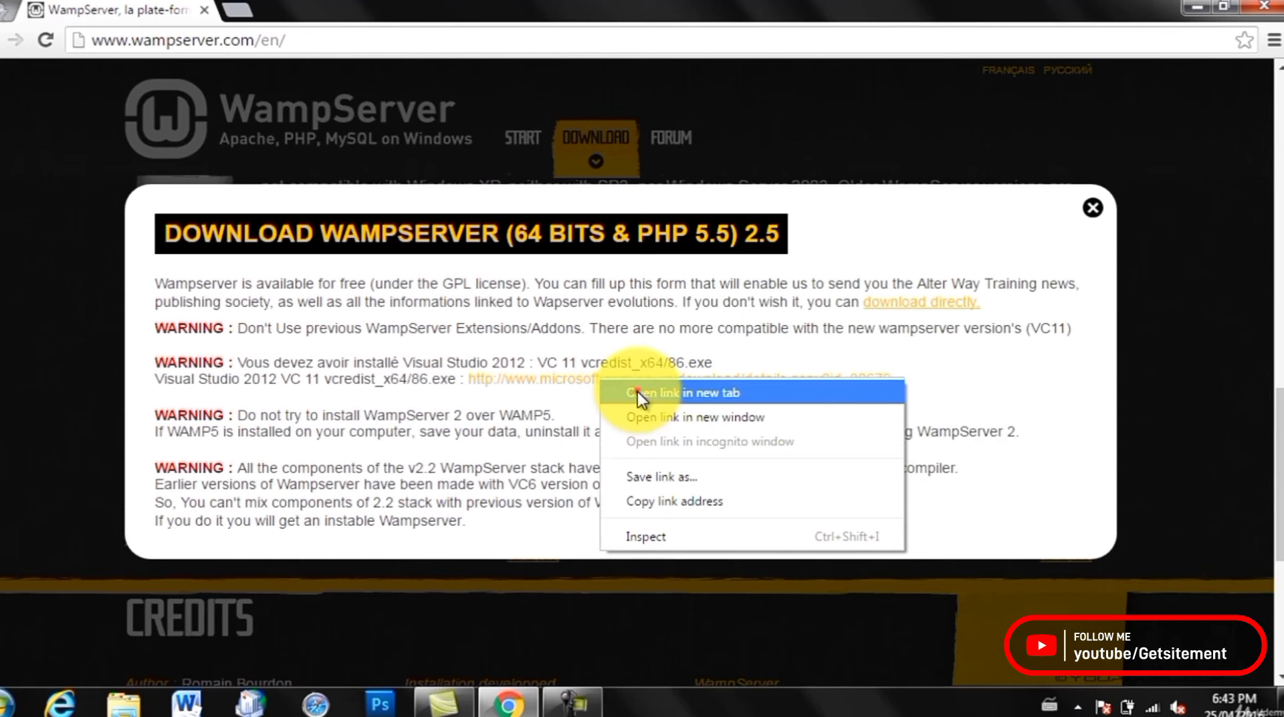
left_click(637, 391)
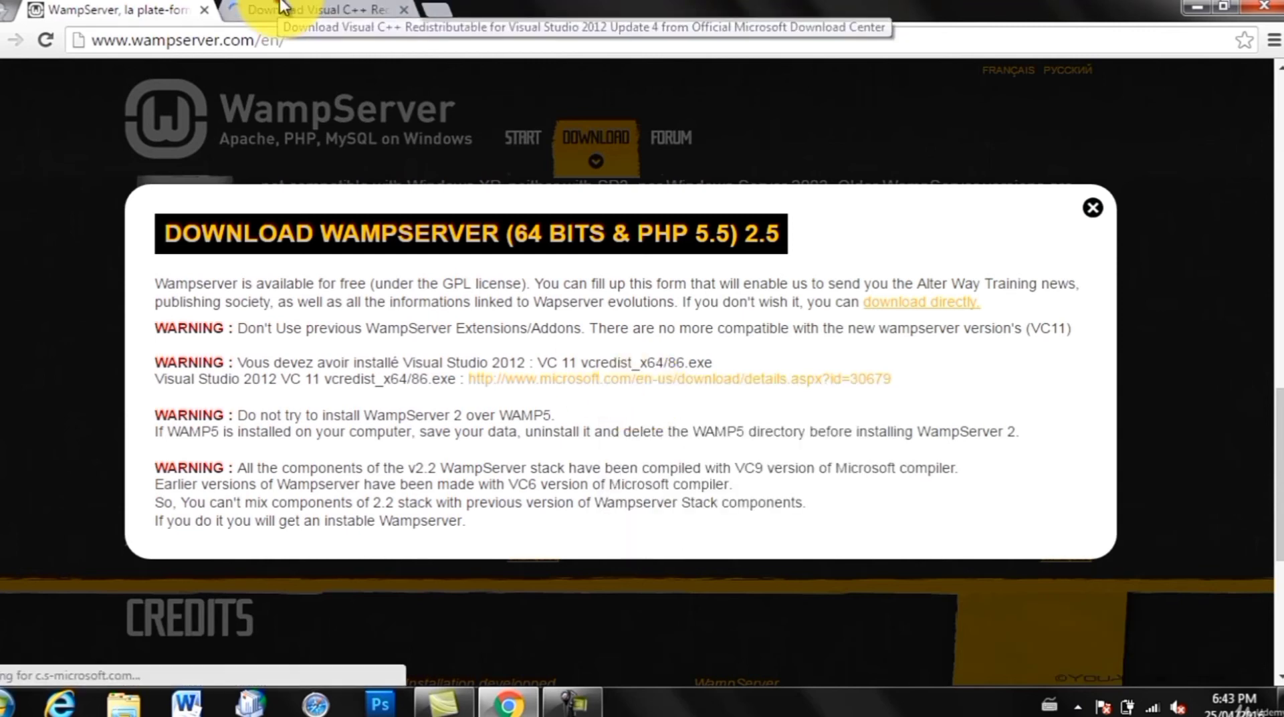
left_click(282, 7)
mouse_move(1278, 163)
left_mouse_down()
mouse_move(1262, 287)
mouse_move(1273, 309)
left_mouse_up()
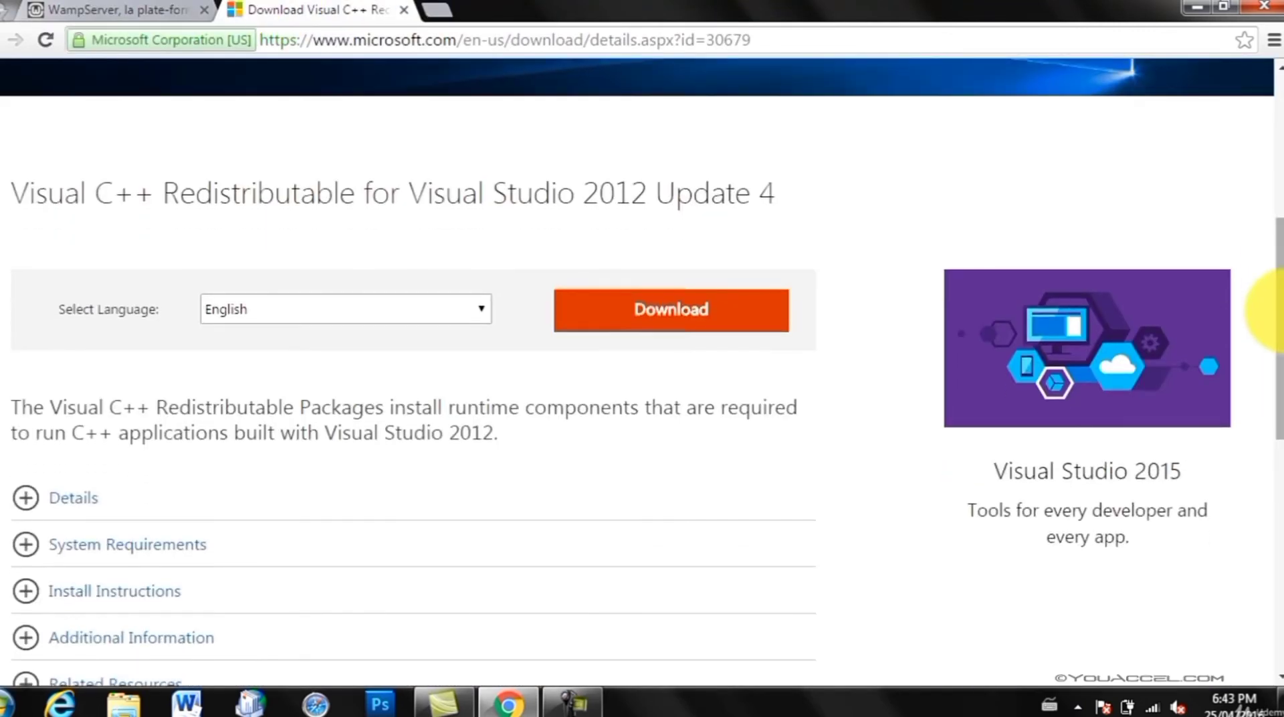
Download VSU_4\vcredist_x64.exe from the Visual C++ Redistributable for Visual Studio 2012 Update 4 page
left_click(316, 194)
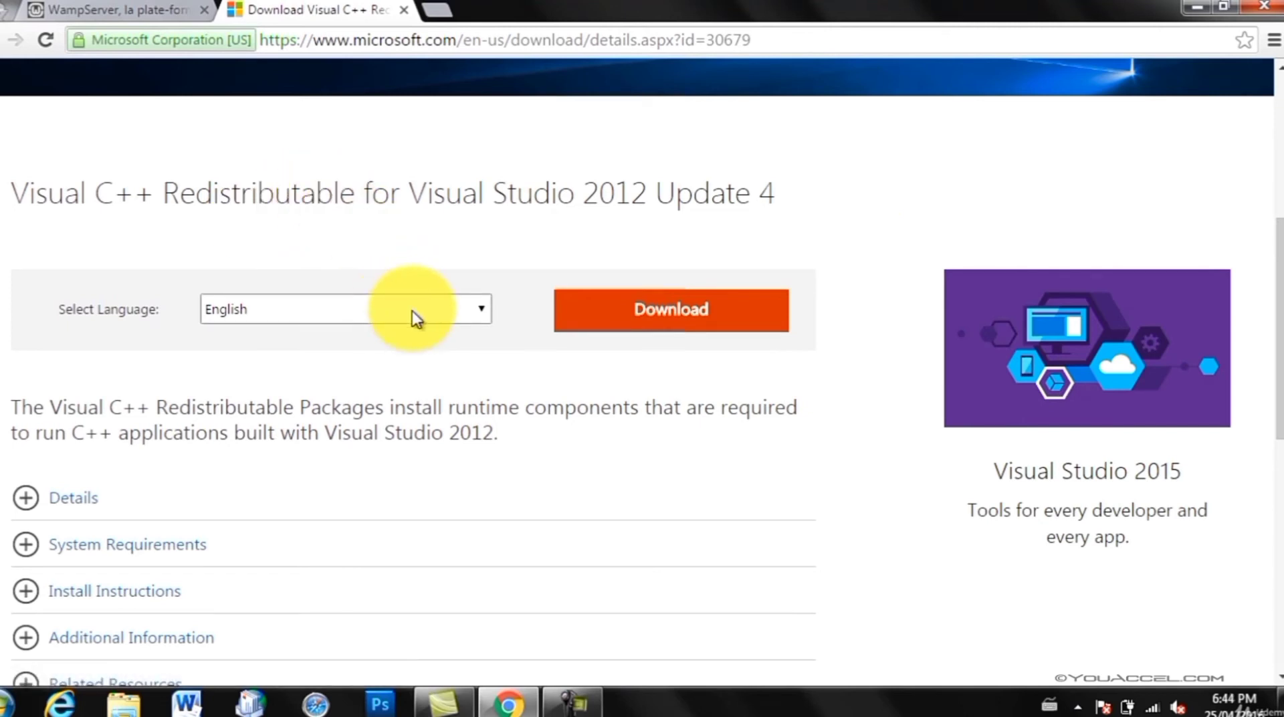
left_click(656, 309)
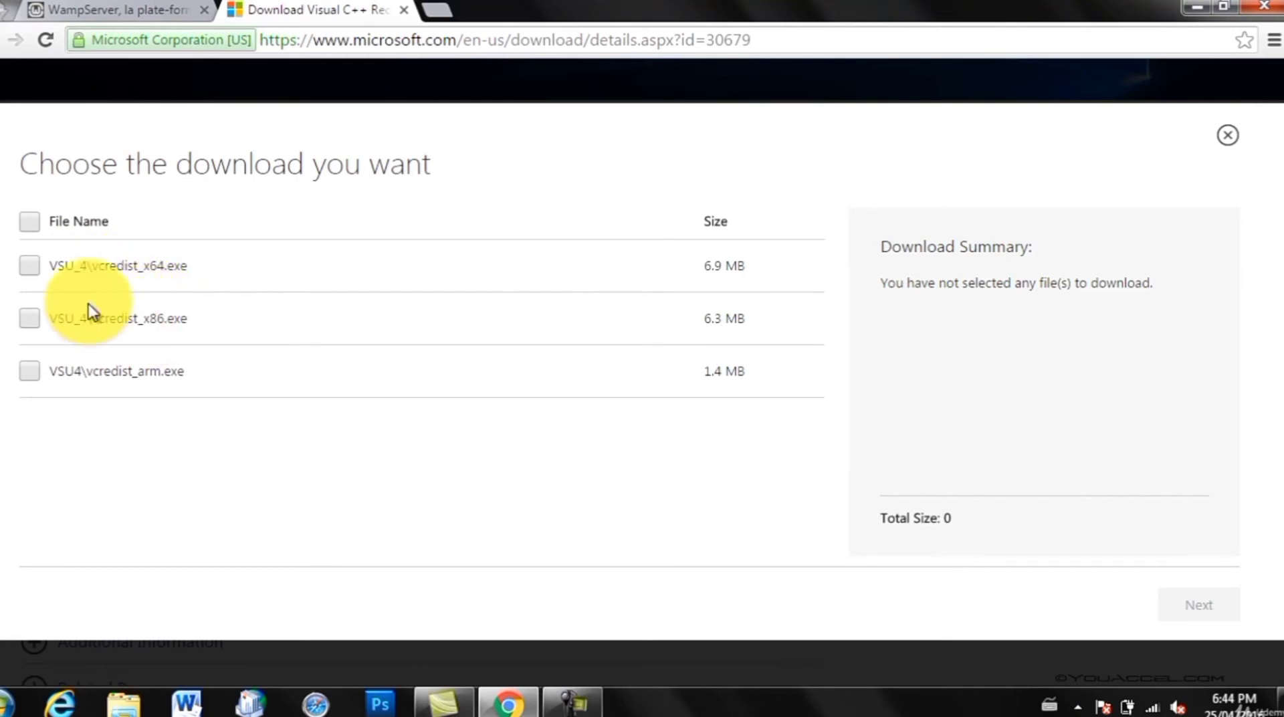
left_click(31, 267)
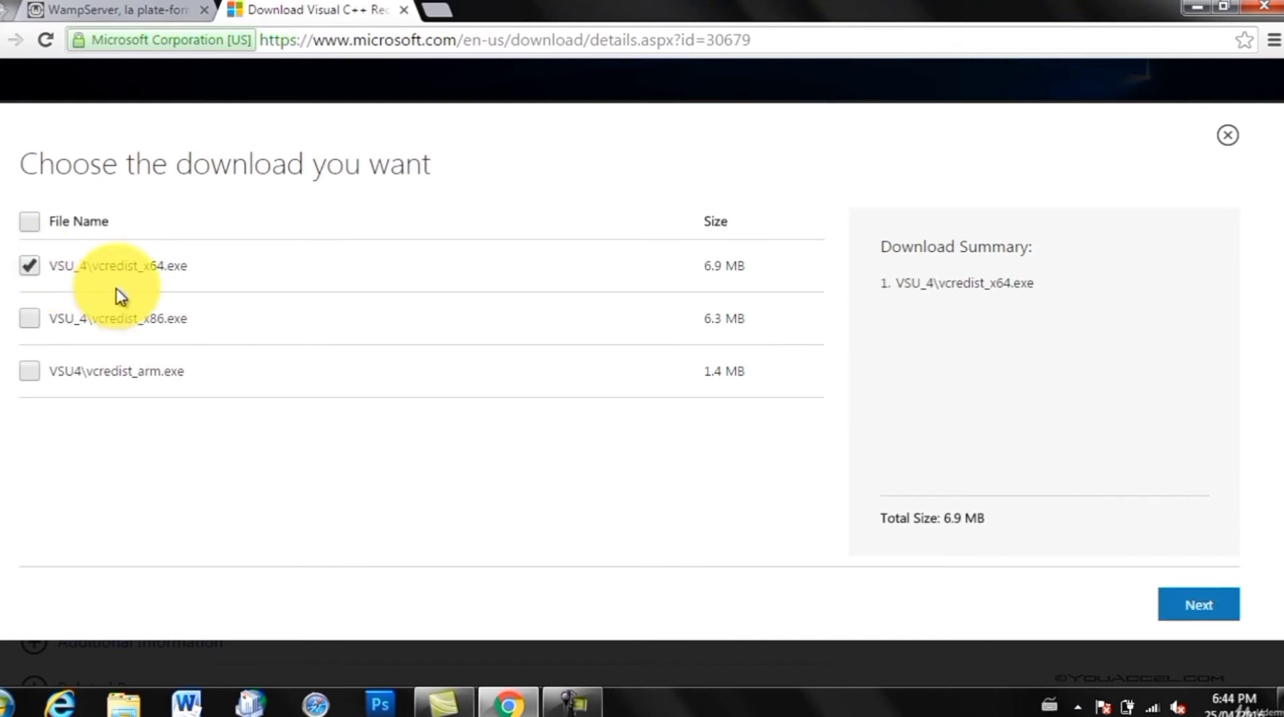
left_click(1234, 603)
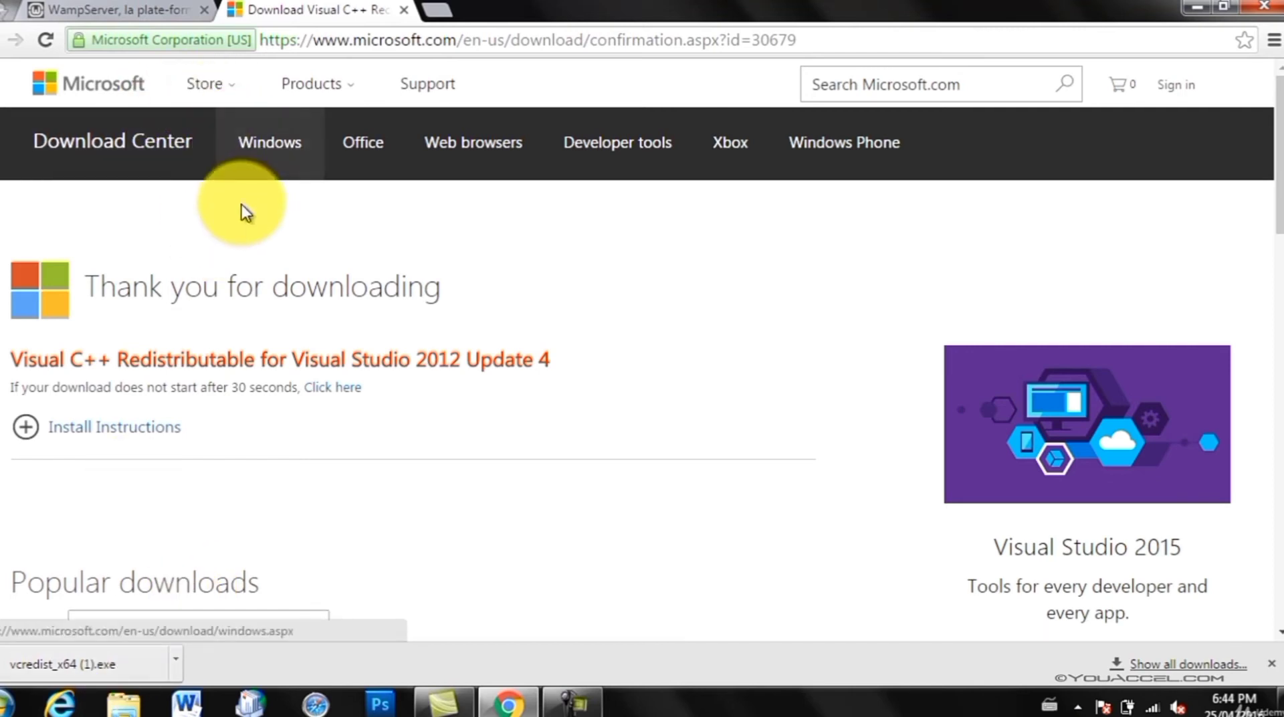
Return to the WampServer page and download WampServer (64 bits & PHP 5.5) 2.5 directly, without filling in the form
left_click(124, 9)
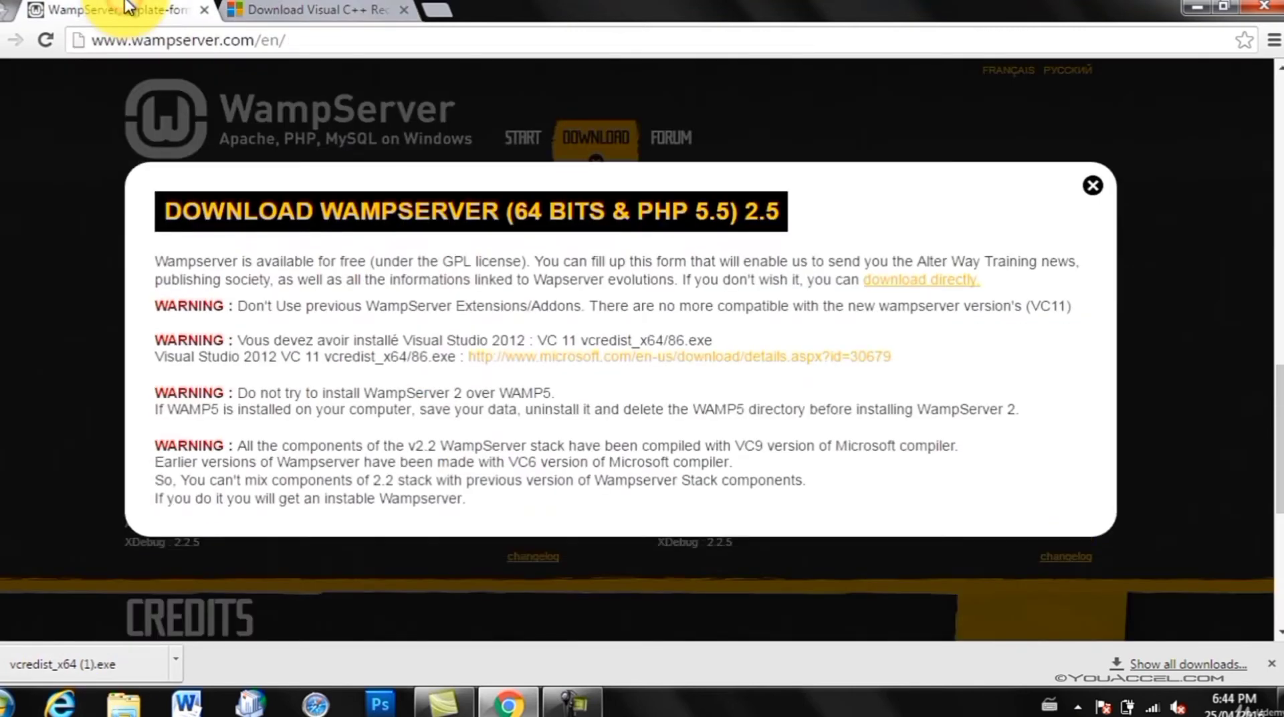
left_click(949, 287)
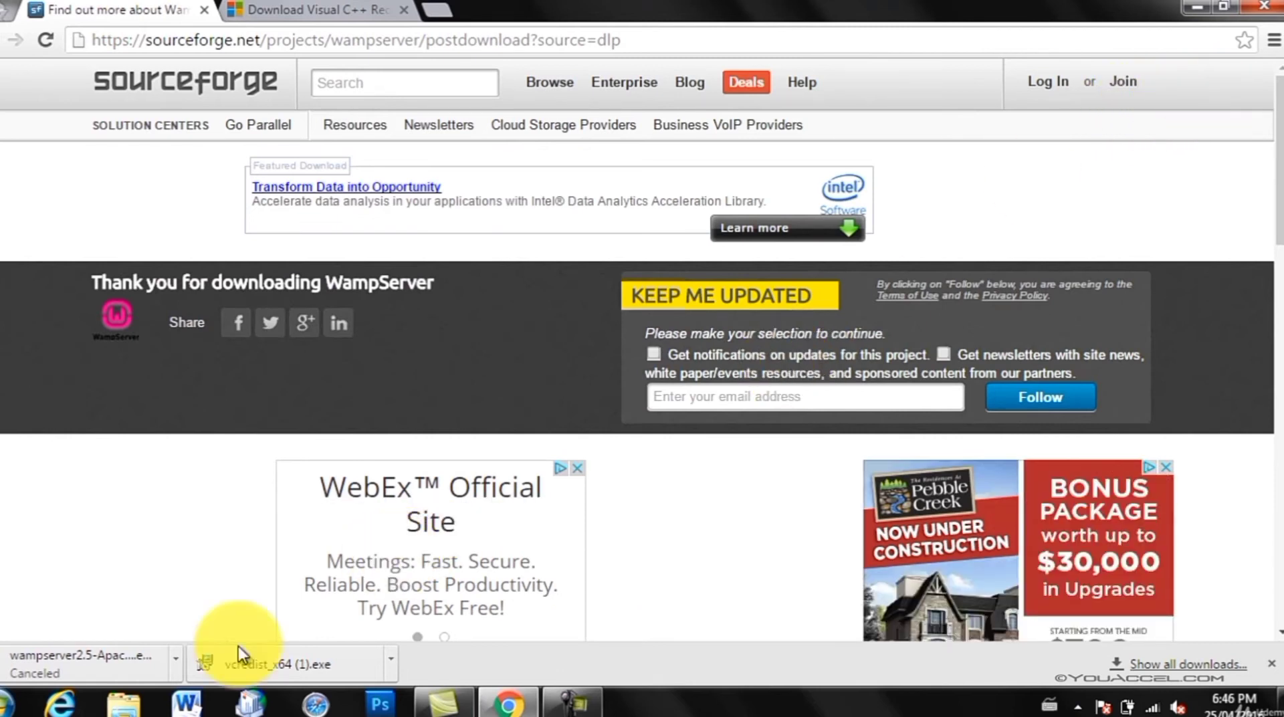
Run the downloaded installer wampserver2.5-Apache-2.4.9-Mysql-5.6.17-php5.5.12-64b.exe from the browser's downloads list
left_click(1273, 40)
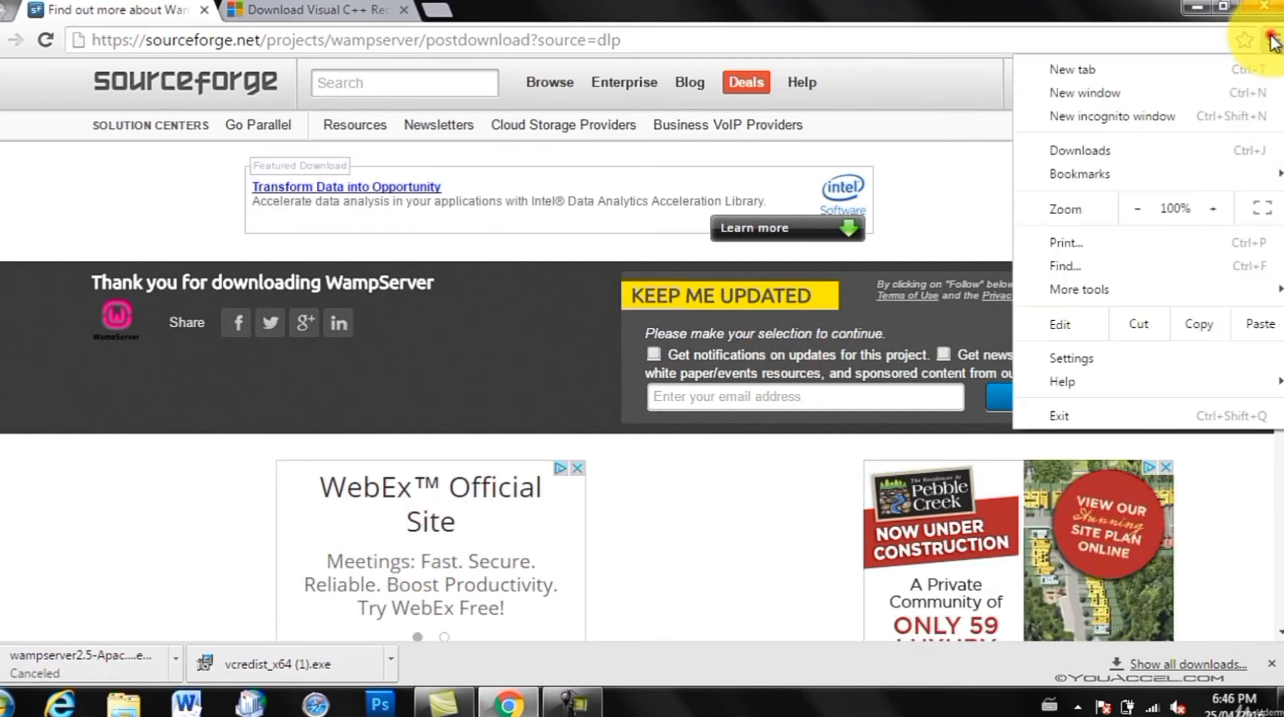
left_click(1161, 151)
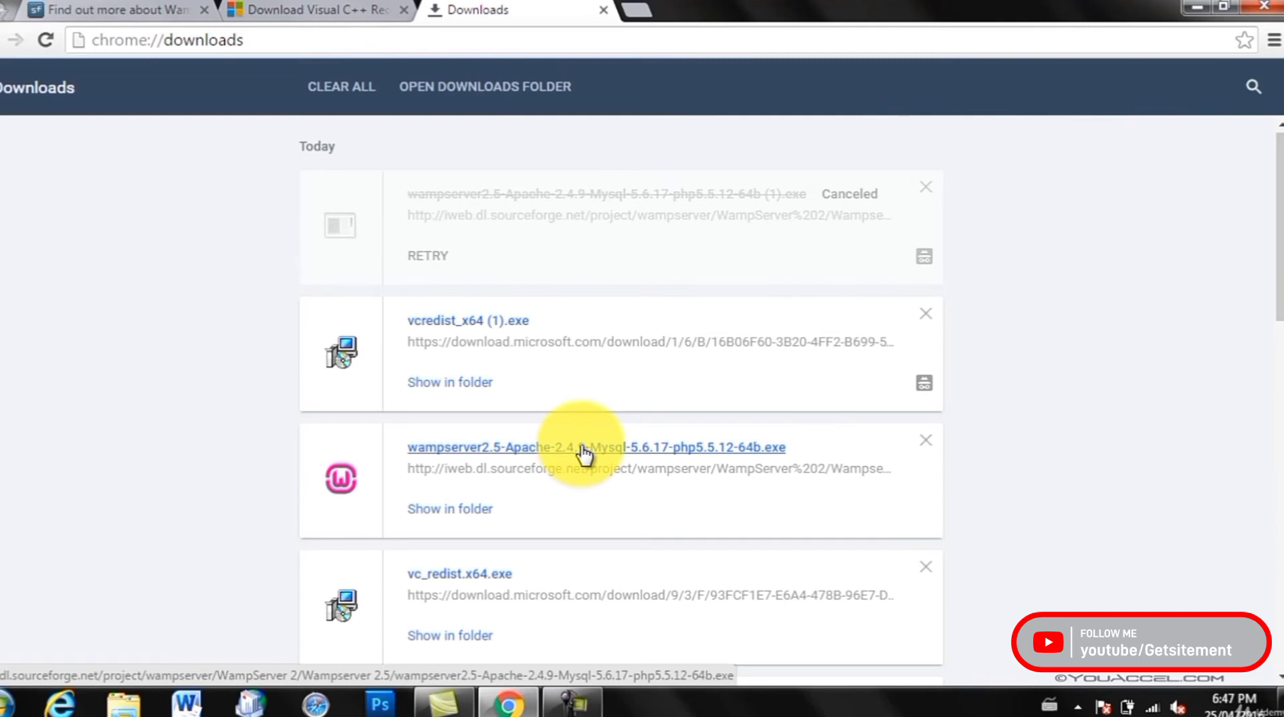
left_click(582, 448)
left_click(695, 366)
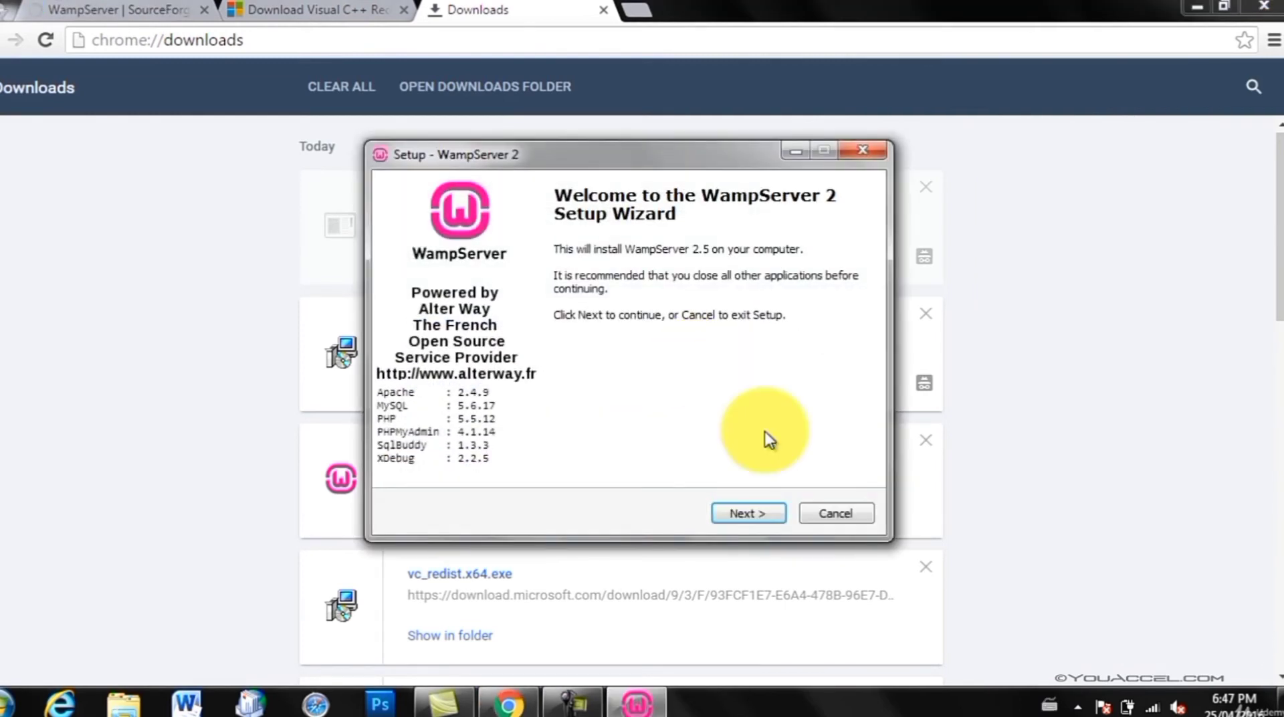
Accept the license agreement and choose the existing c:\wamp folder as the WampServer install destination
left_click(755, 512)
left_click(459, 450)
left_click(748, 512)
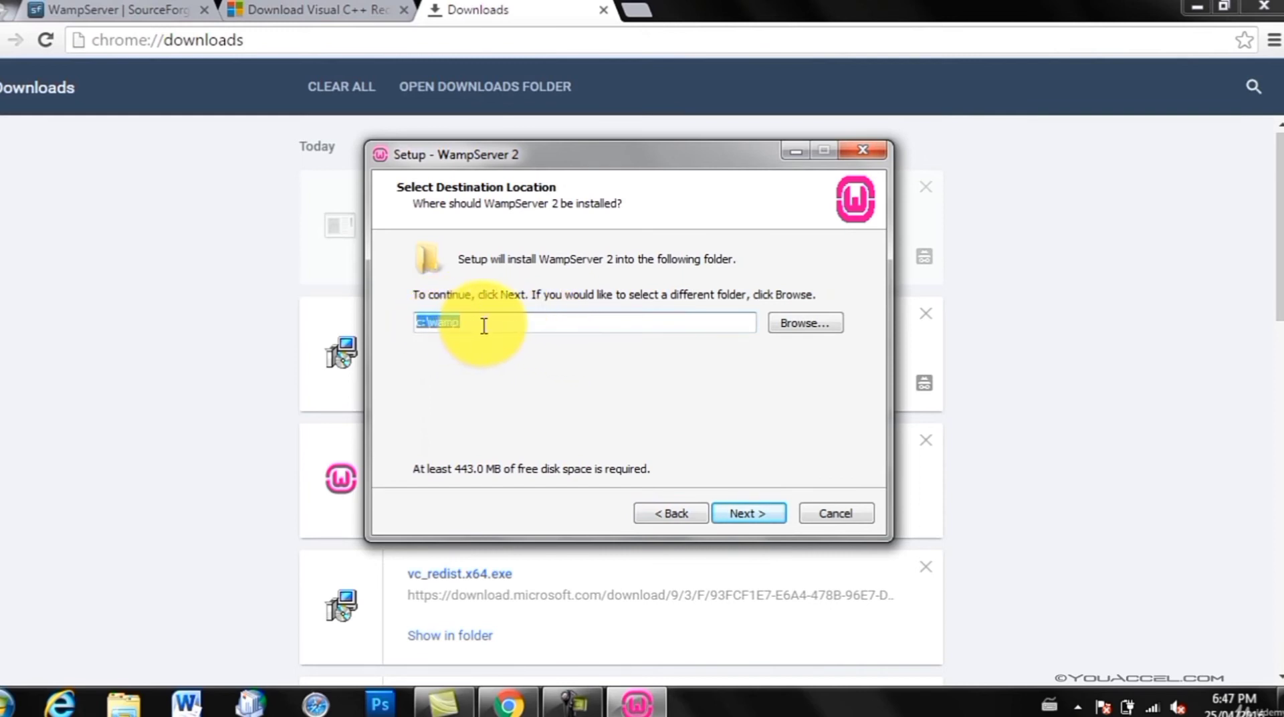
left_click(753, 511)
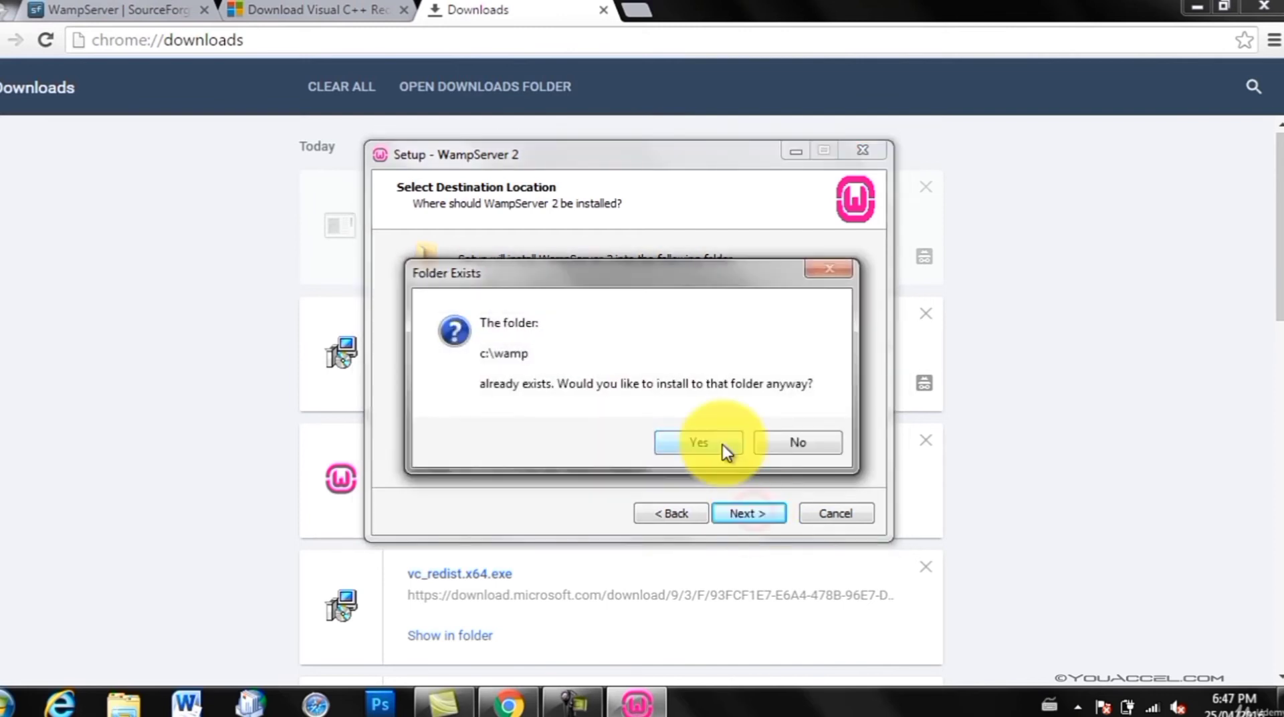
left_click(722, 444)
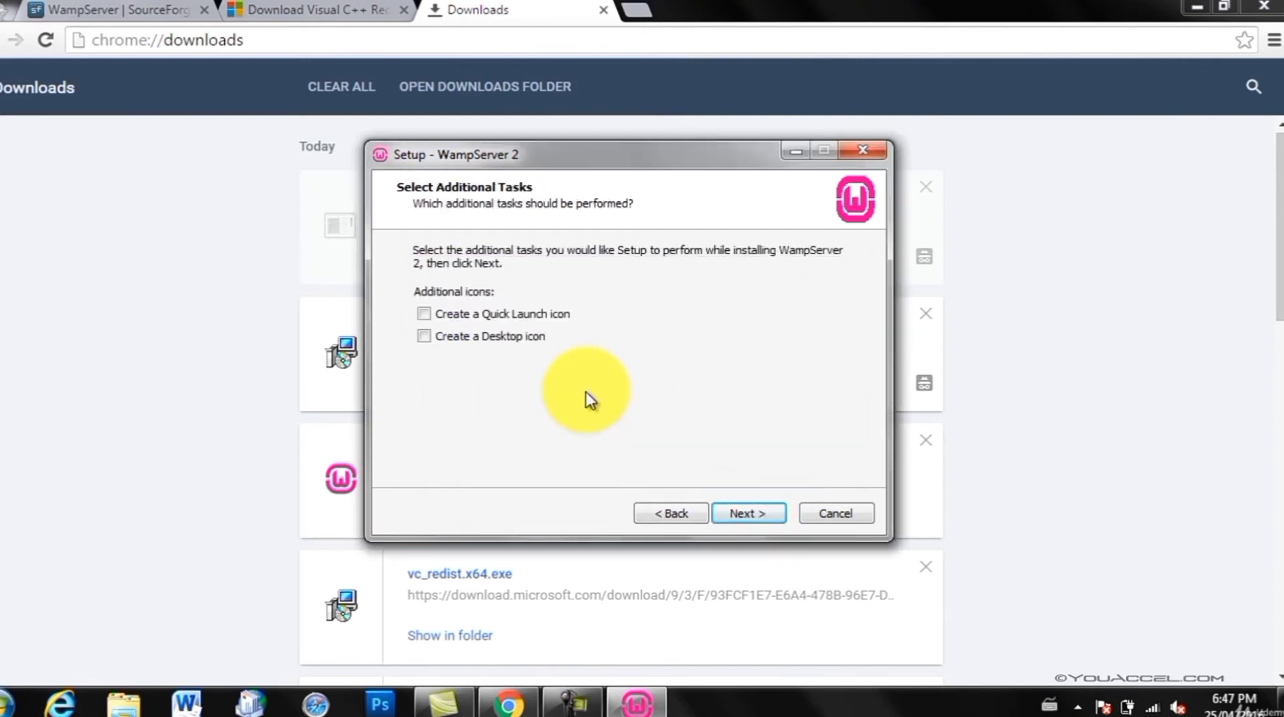
Enable both the Quick Launch and Desktop icons and start the WampServer installation
left_click(495, 312)
left_click(487, 338)
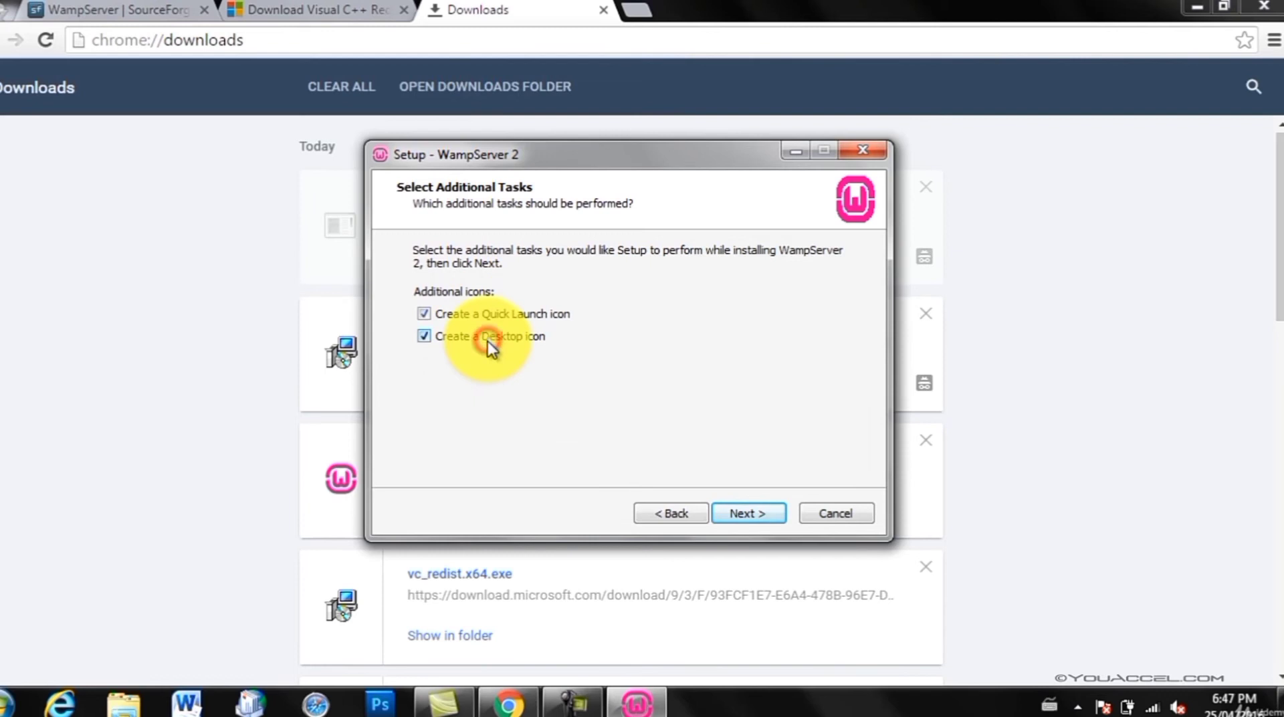
left_click(773, 515)
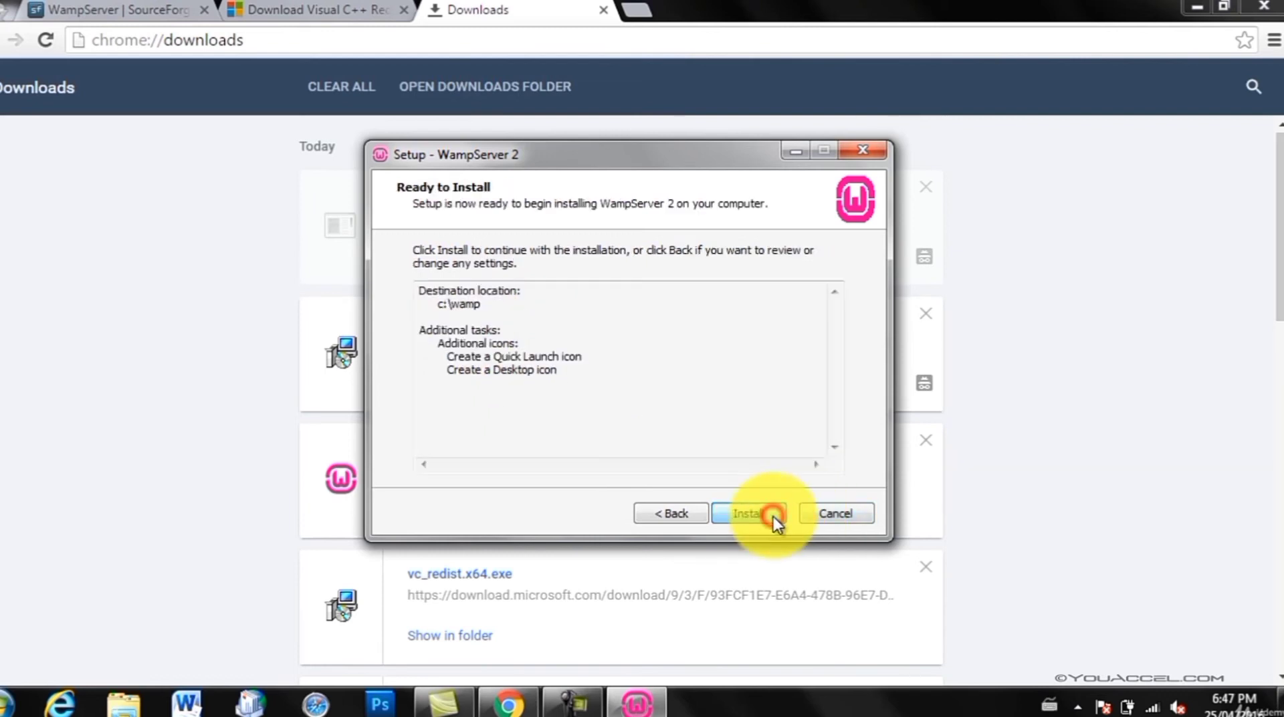
left_click(773, 515)
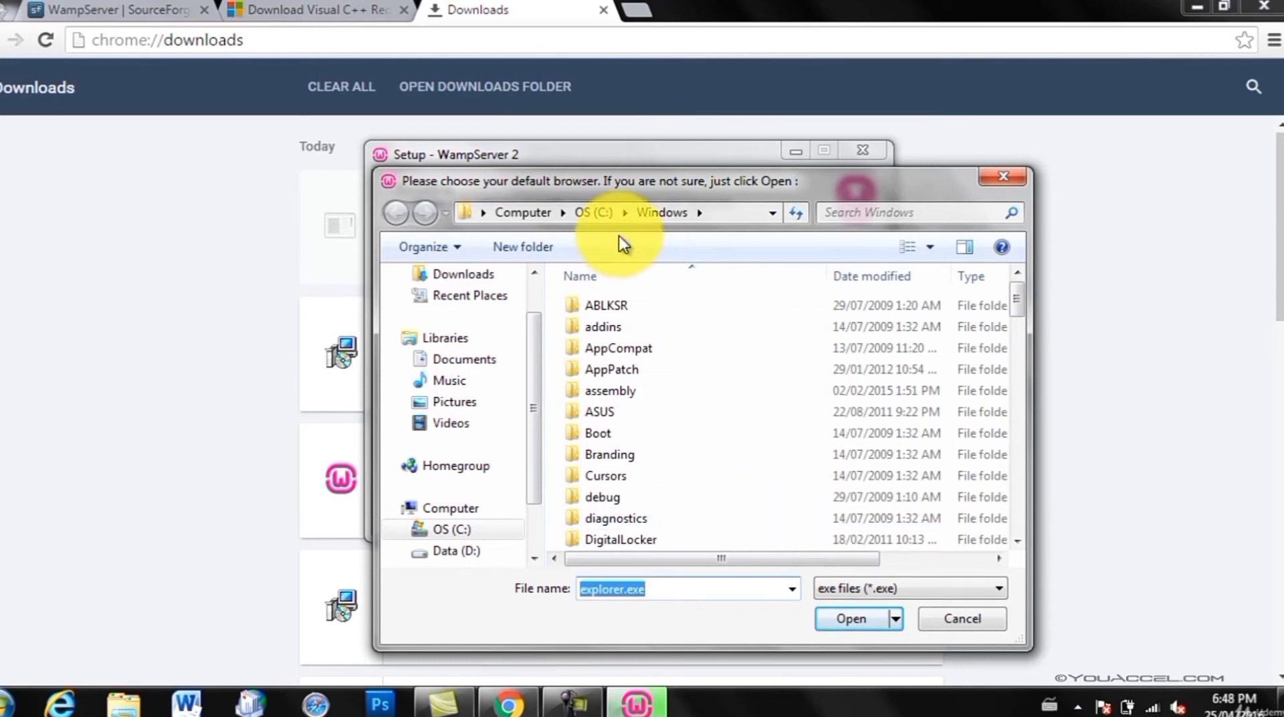
Set chrome.exe from C:\Program Files (x86)\Google\Chrome\Application as WampServer's default browser
left_click(623, 211)
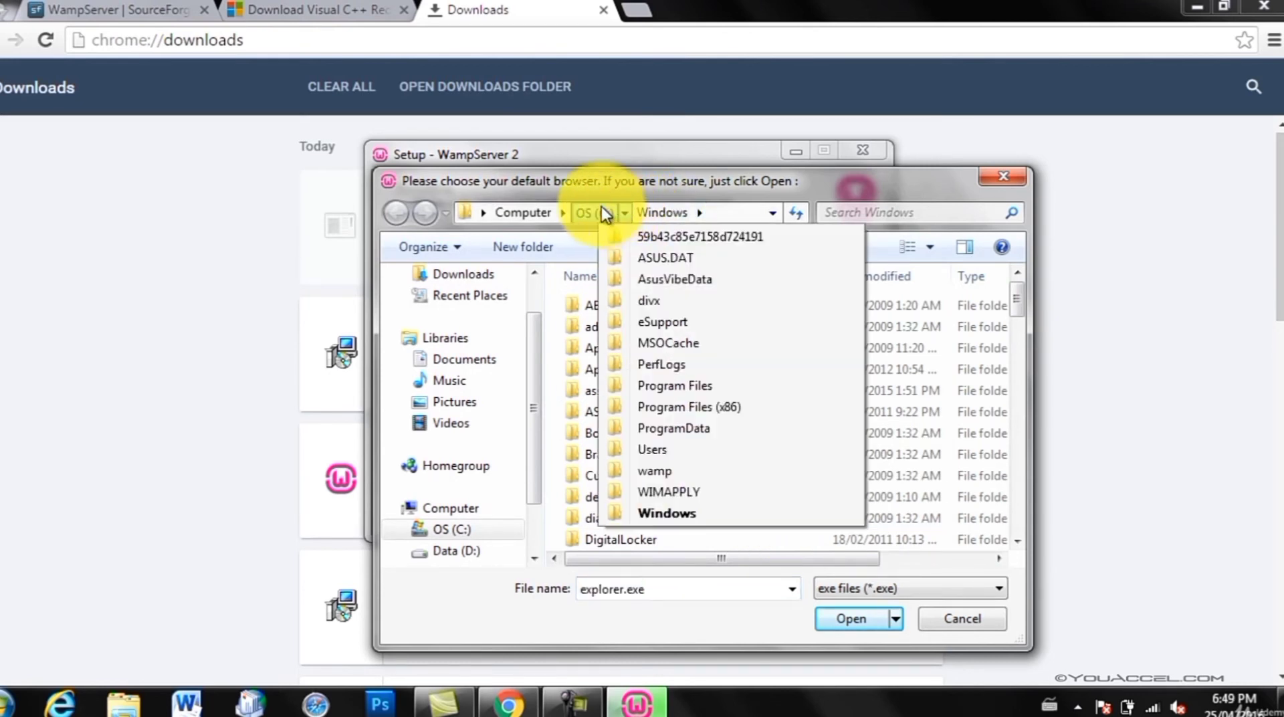
left_click(595, 211)
double_click(646, 432)
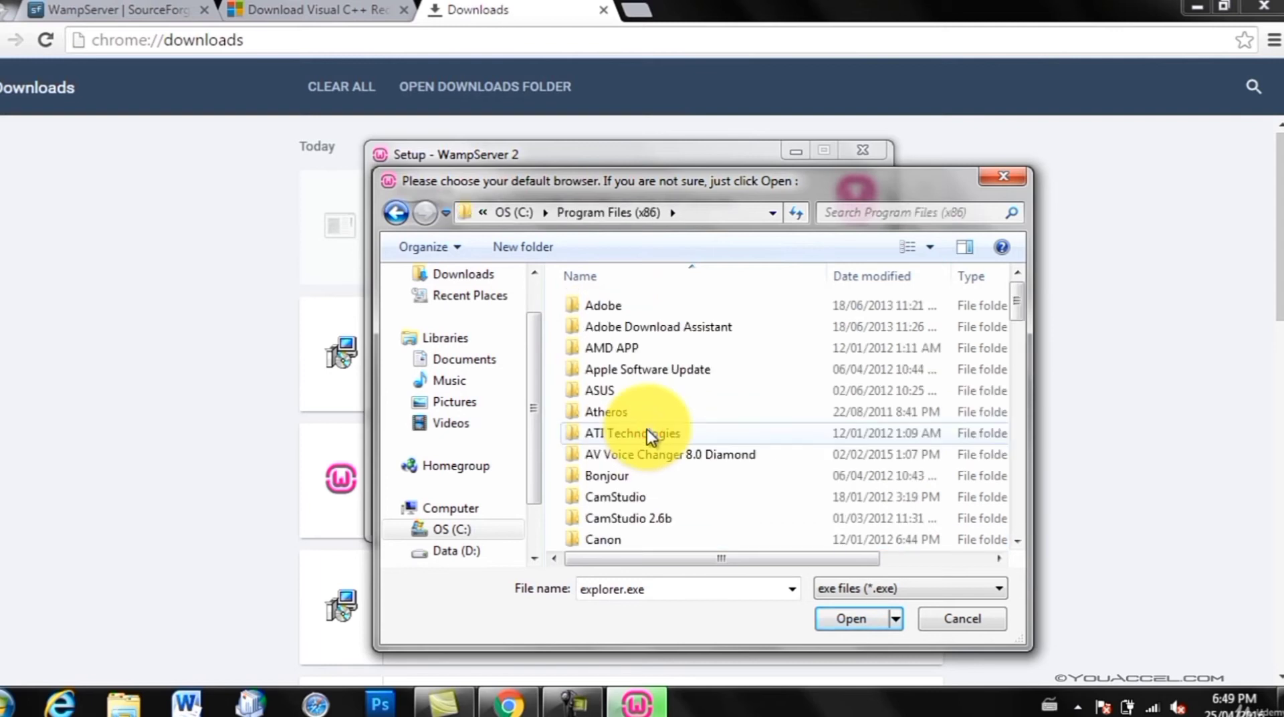
double_click(662, 593)
type("Google")
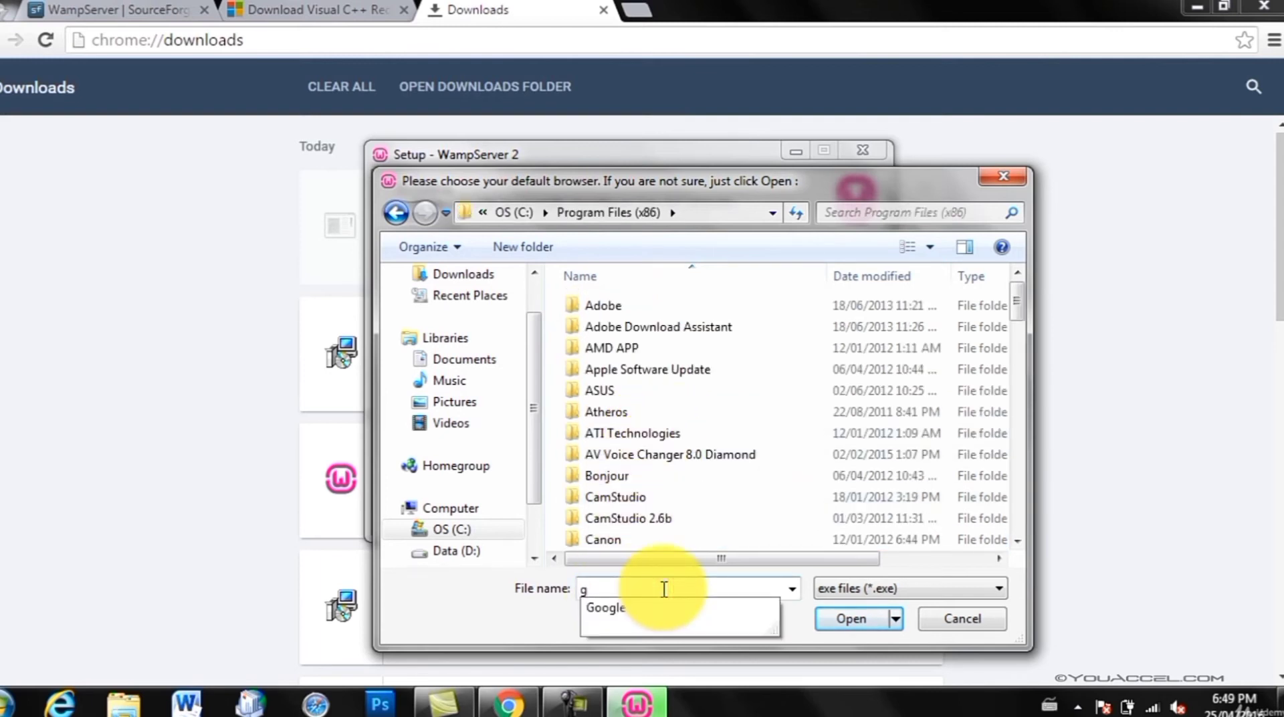
key("Return")
double_click(624, 308)
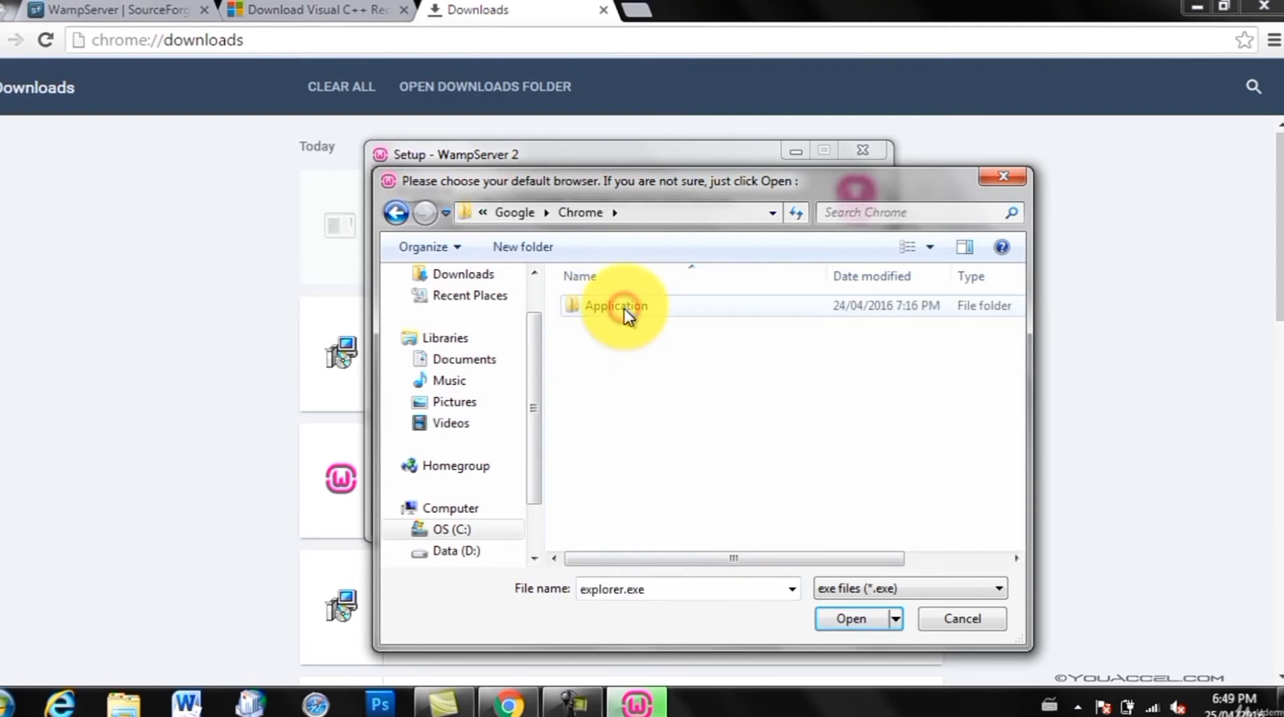
double_click(624, 307)
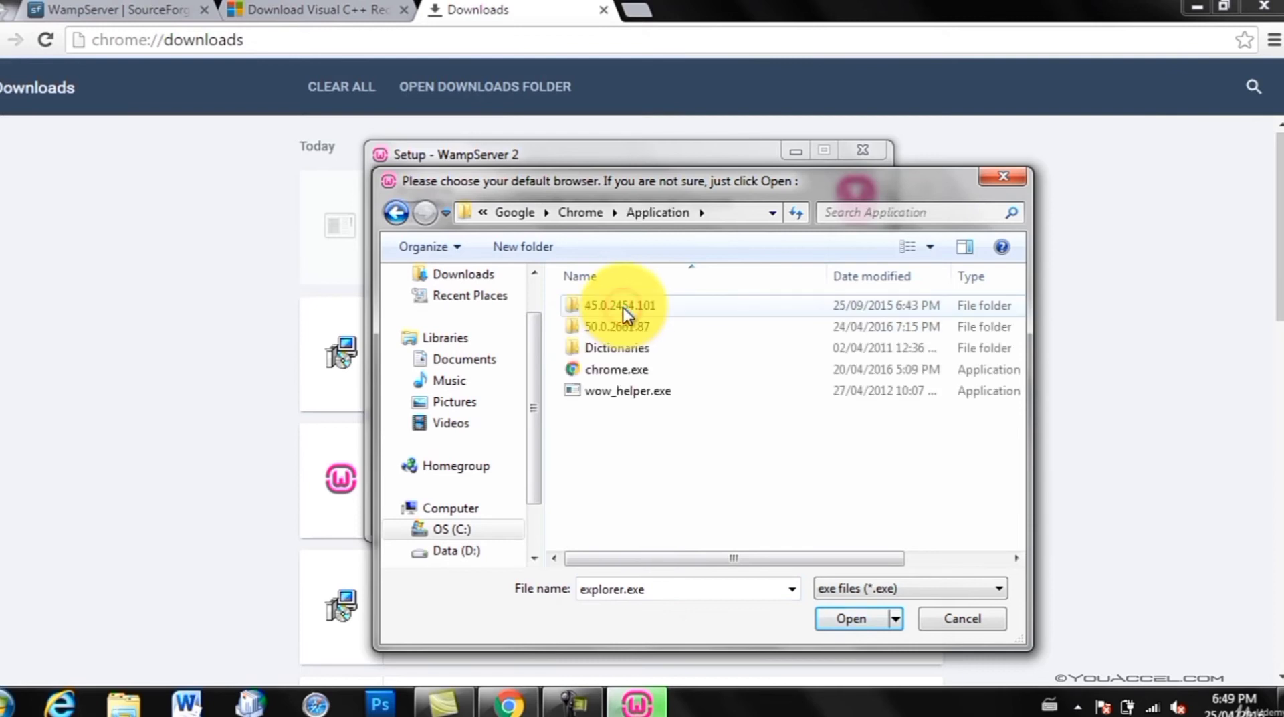
double_click(641, 372)
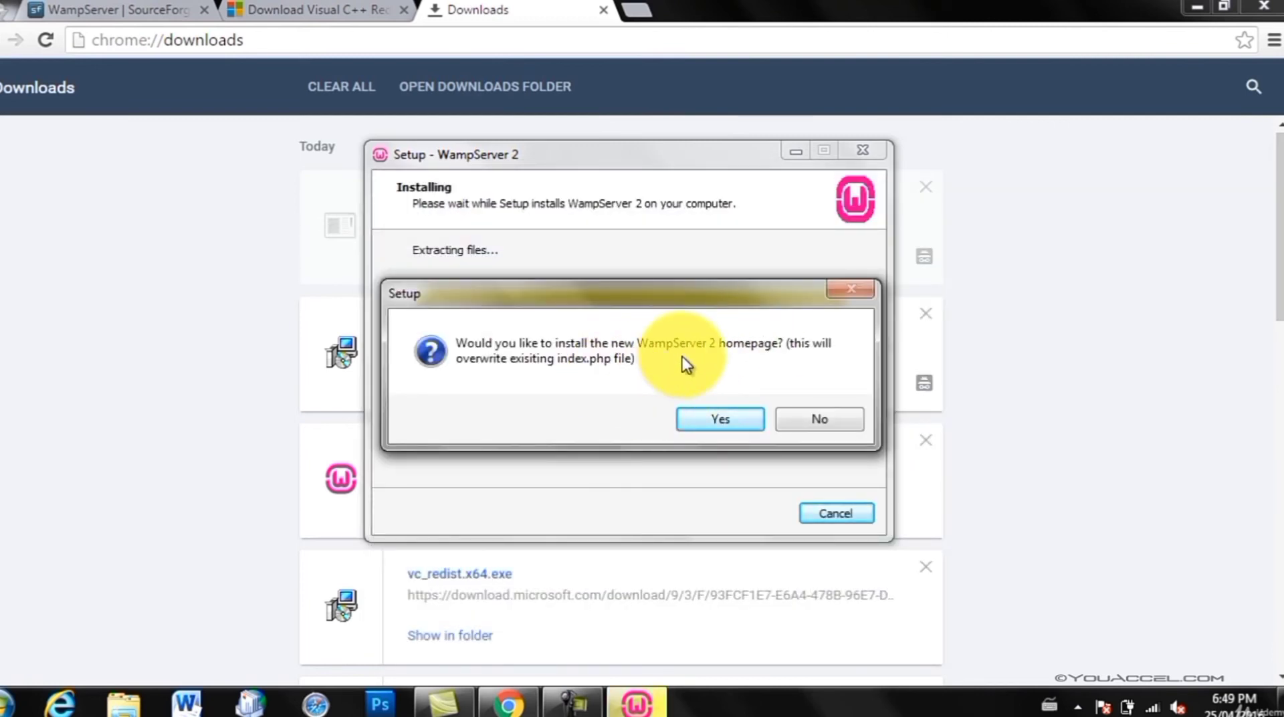
Install the new WampServer 2 homepage, keep the default PHP mail parameters, and finish setup without launching WampServer
left_click(719, 423)
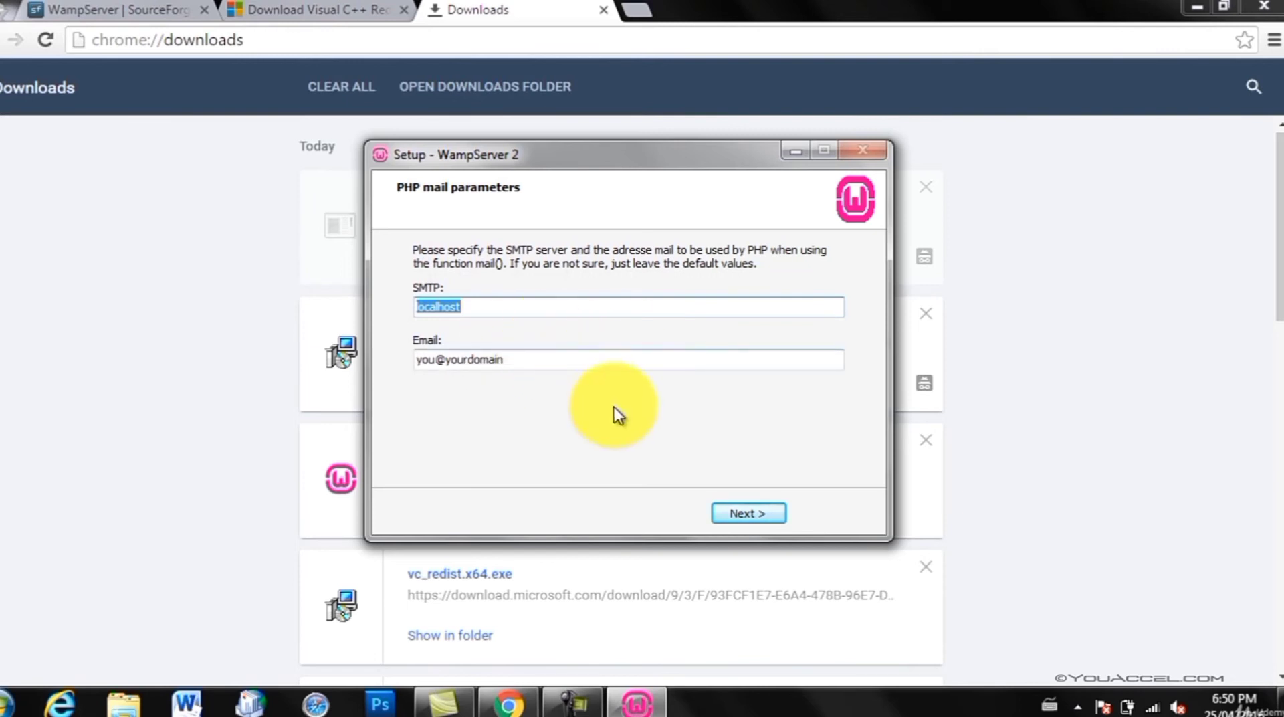
left_click(756, 515)
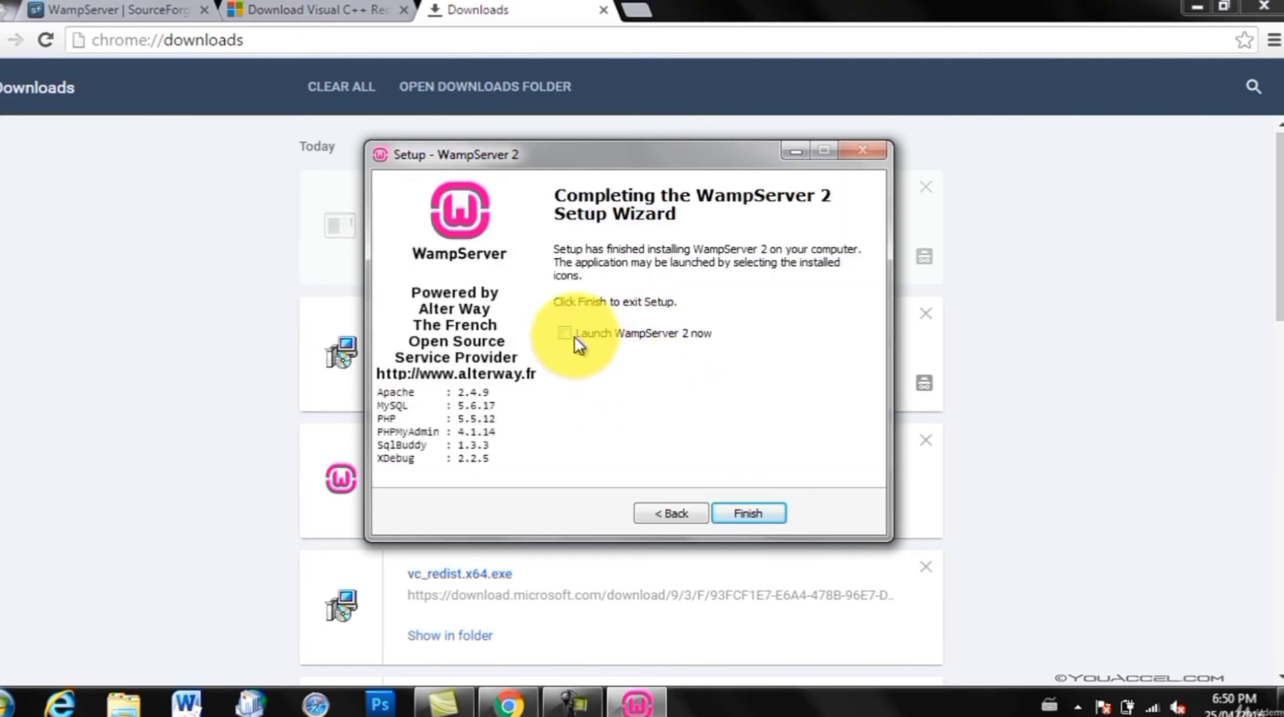
left_click(749, 510)
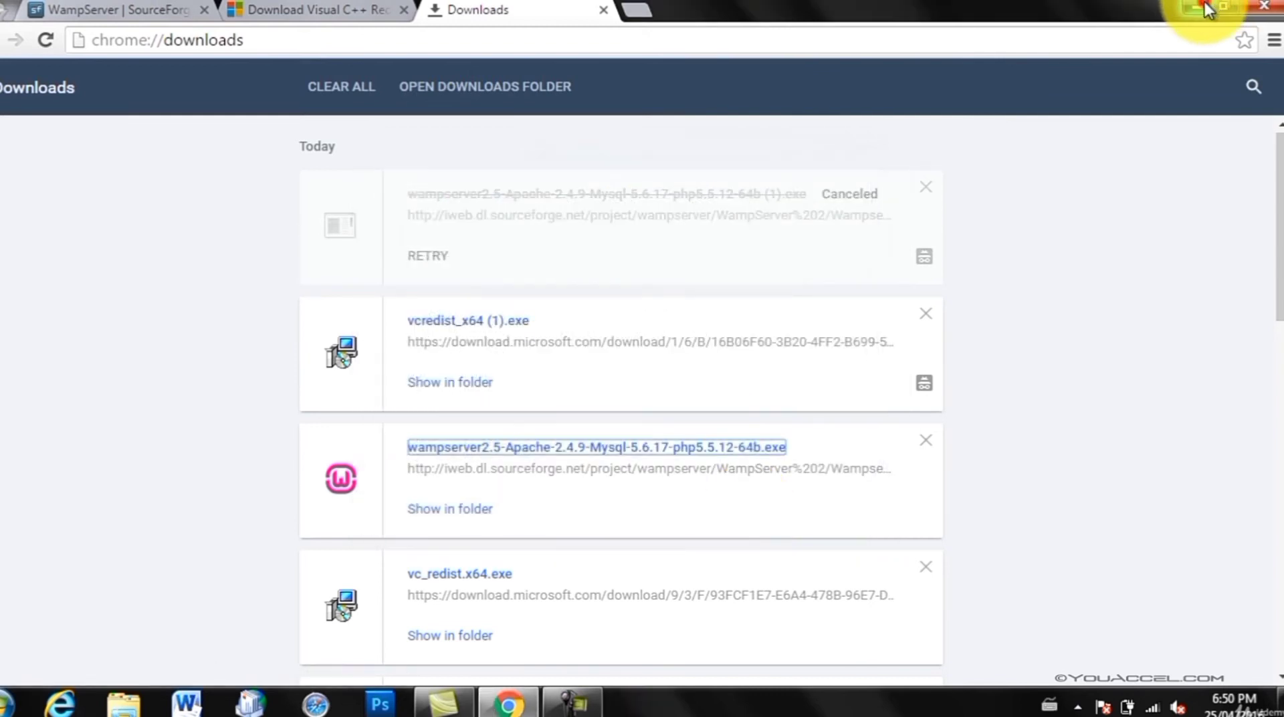
Minimize the browser window and look over the desktop icons
left_click(1197, 7)
left_click(155, 231)
left_click(23, 318)
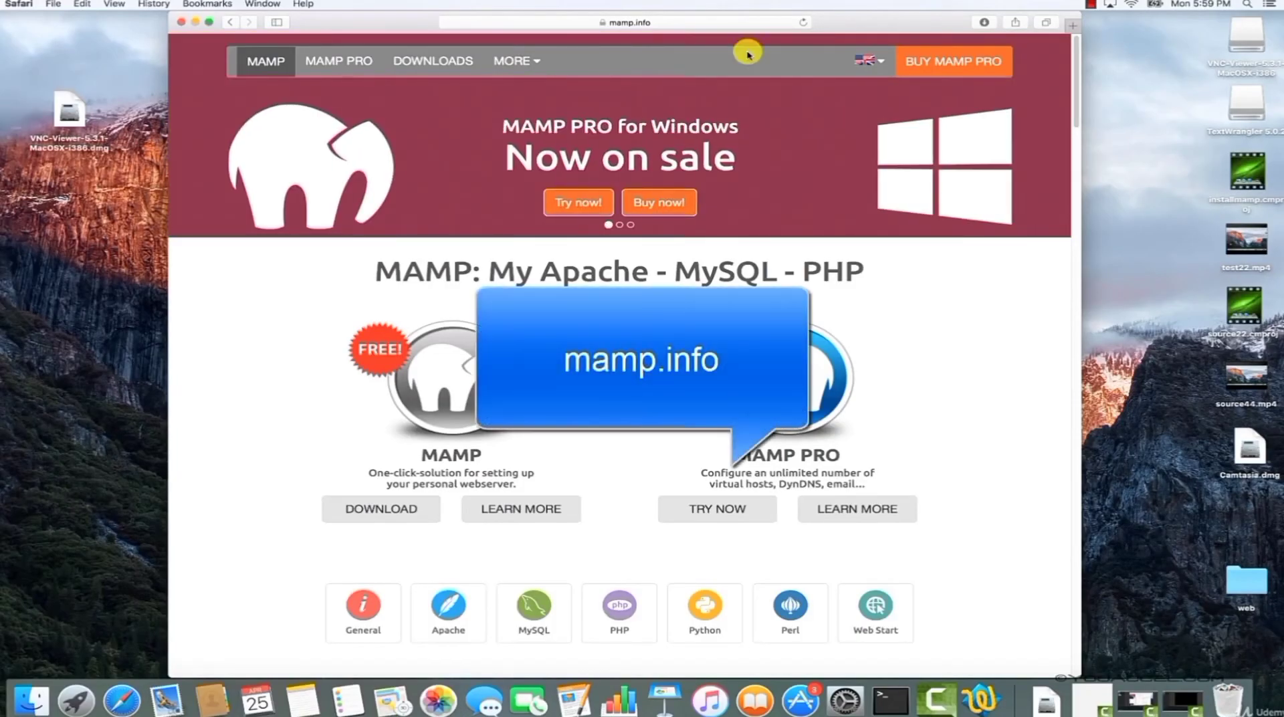
In Safari on the Mac, open the download page for the free MAMP package on mamp.info
left_click(729, 24)
left_click(326, 262)
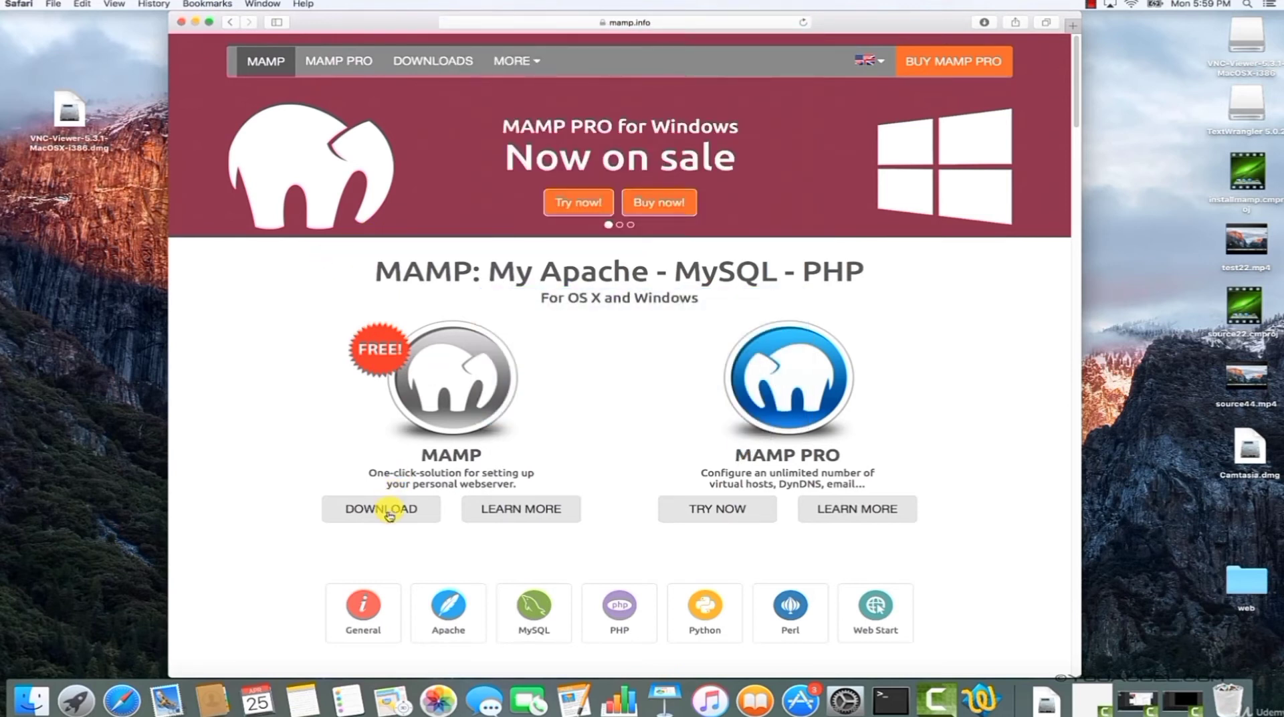
left_click(420, 498)
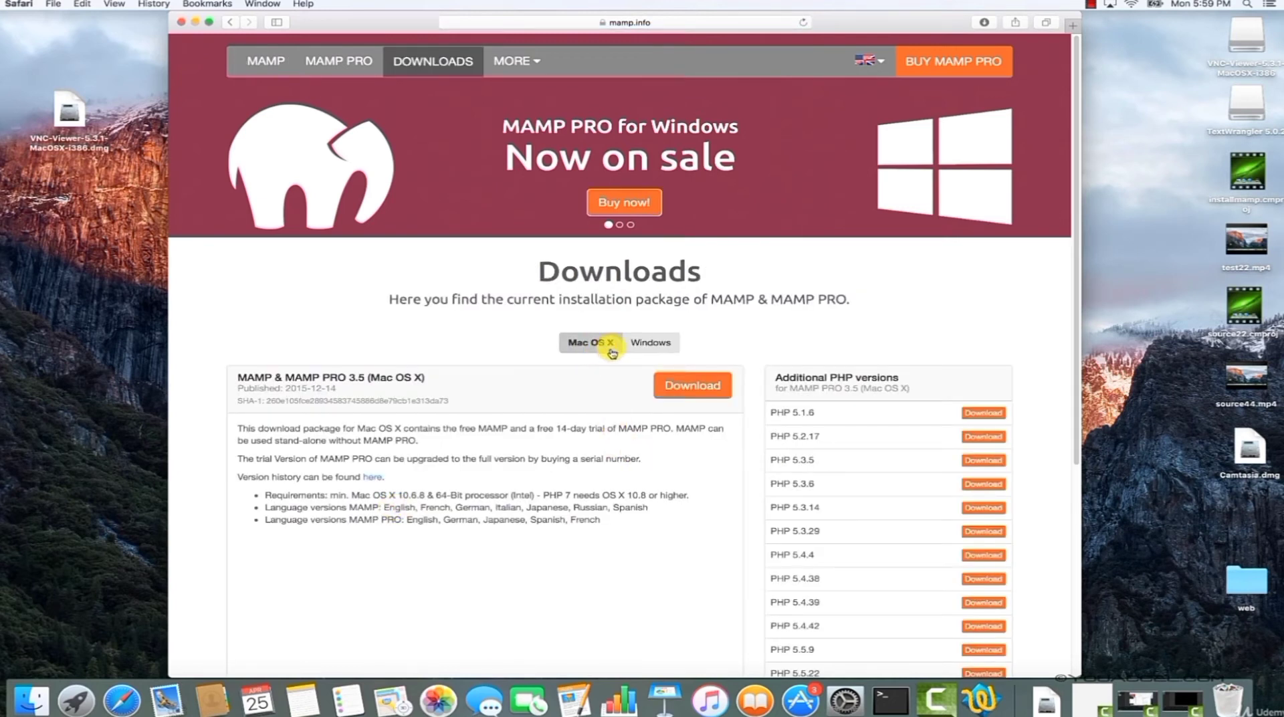
Start the Mac OS X download of MAMP & MAMP PRO 3.5, close the browser window, and cancel the running download
left_click(701, 392)
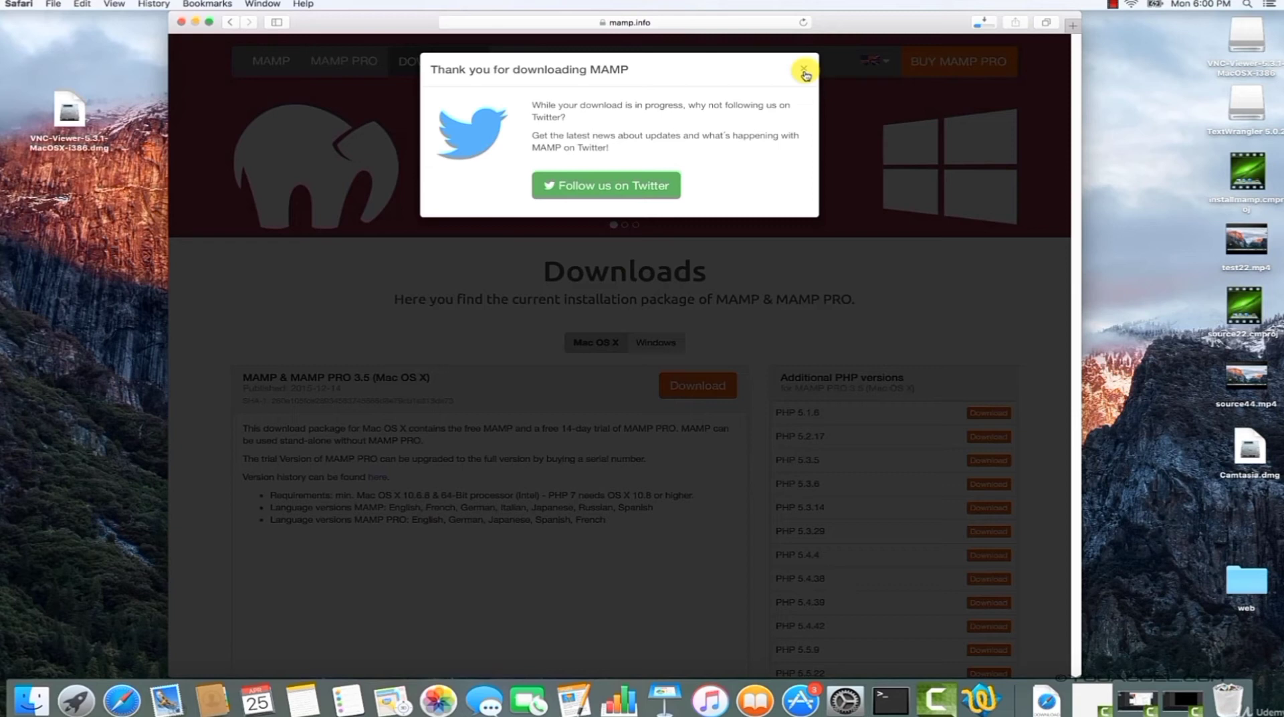
left_click(933, 178)
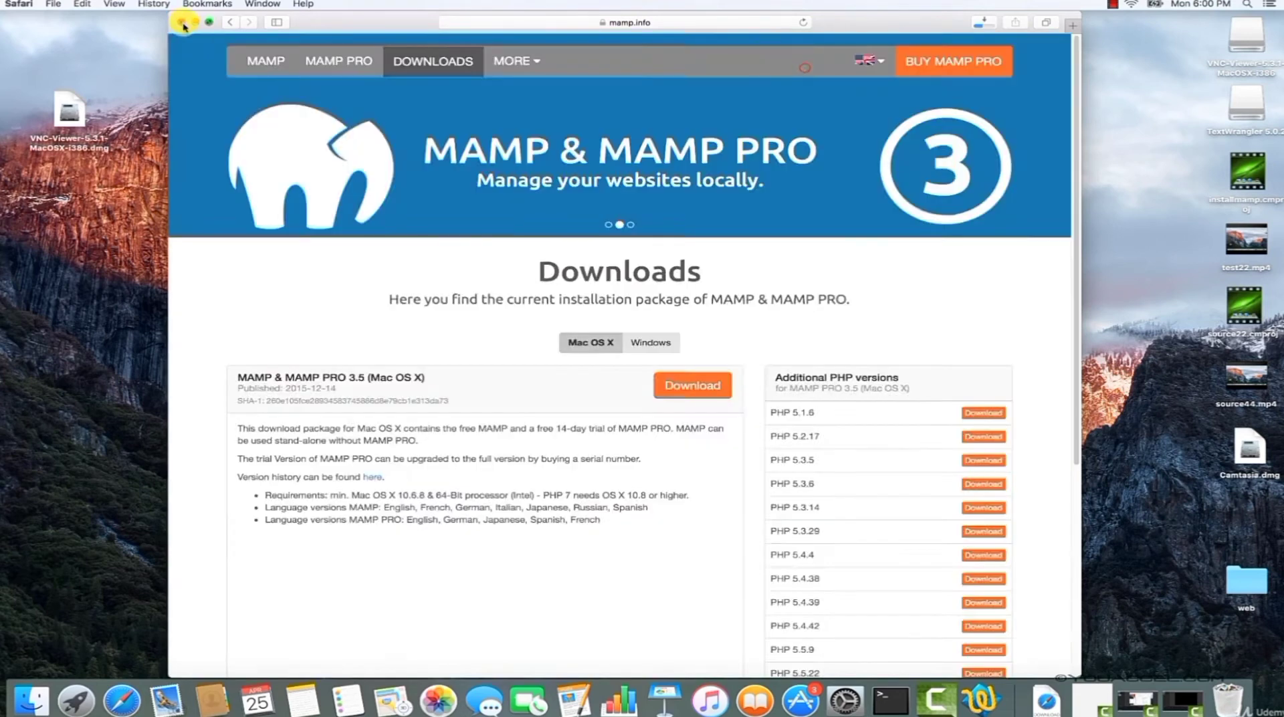
left_click(182, 22)
left_click(1051, 701)
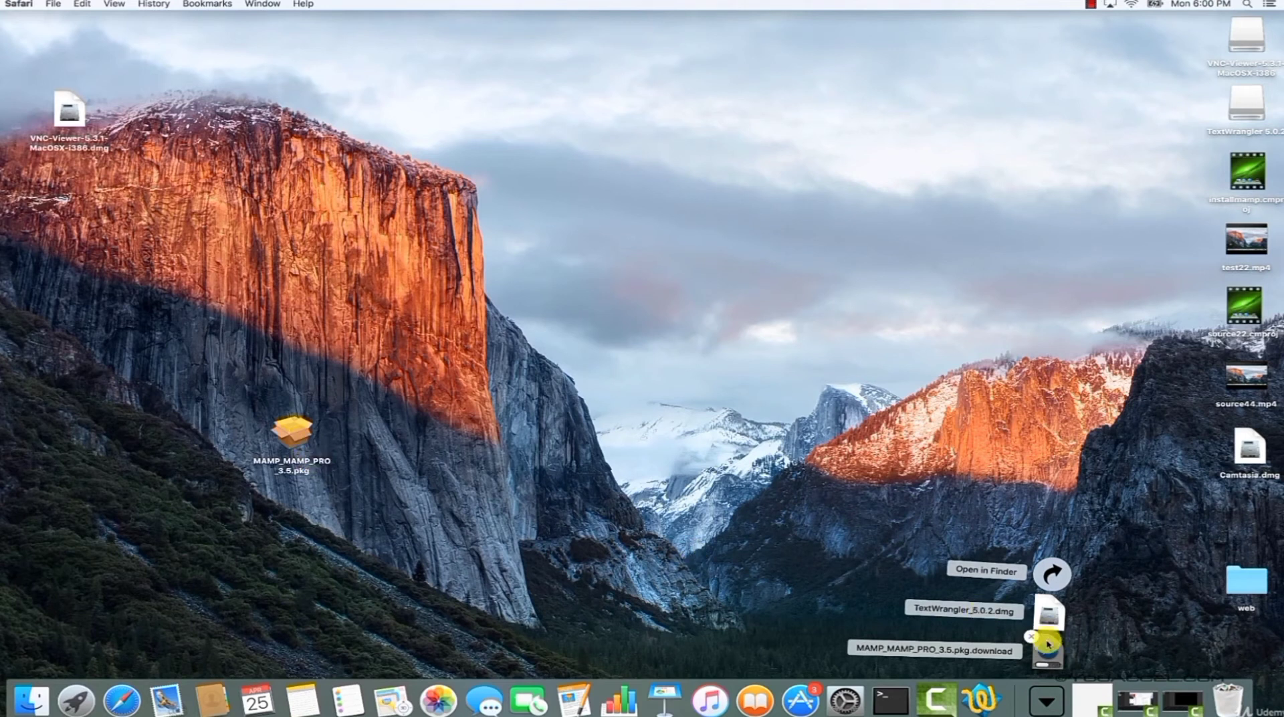
left_click(1031, 636)
Launch the MAMP_MAMP_PRO_3.5.pkg installer from the desktop and proceed through the introduction to accept the license agreement
double_click(294, 443)
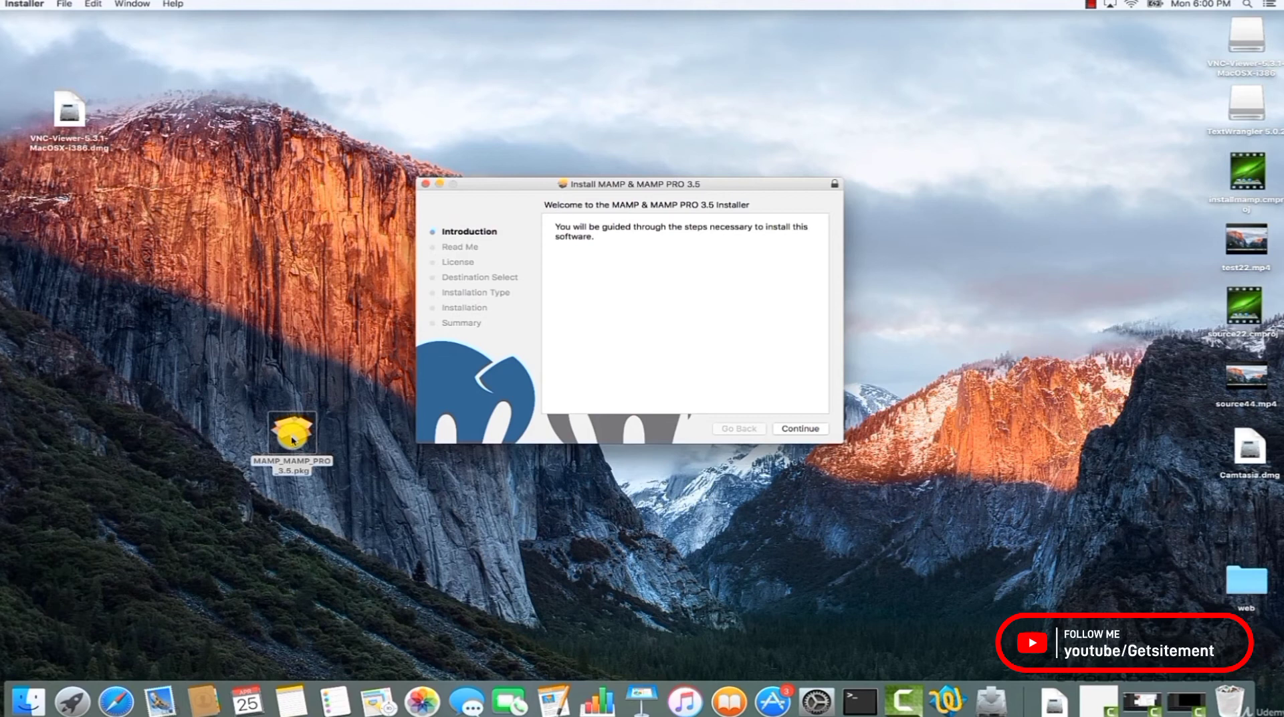
left_click(797, 429)
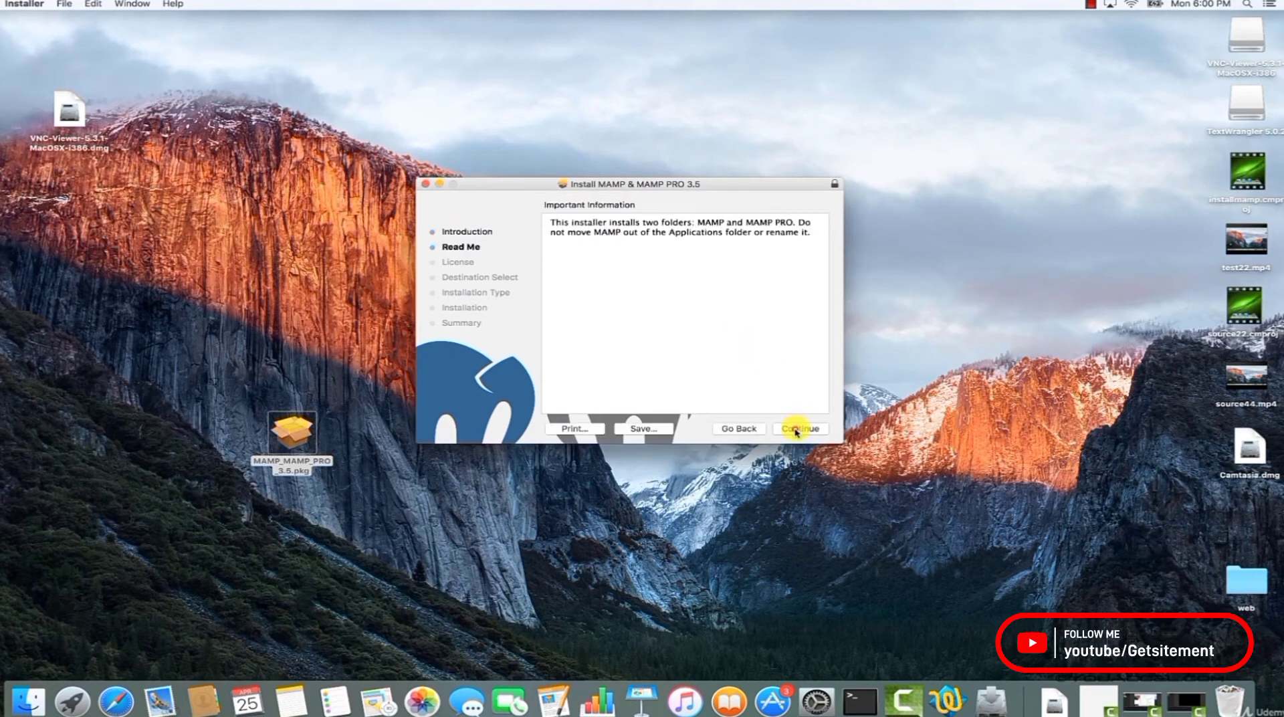
left_click(798, 429)
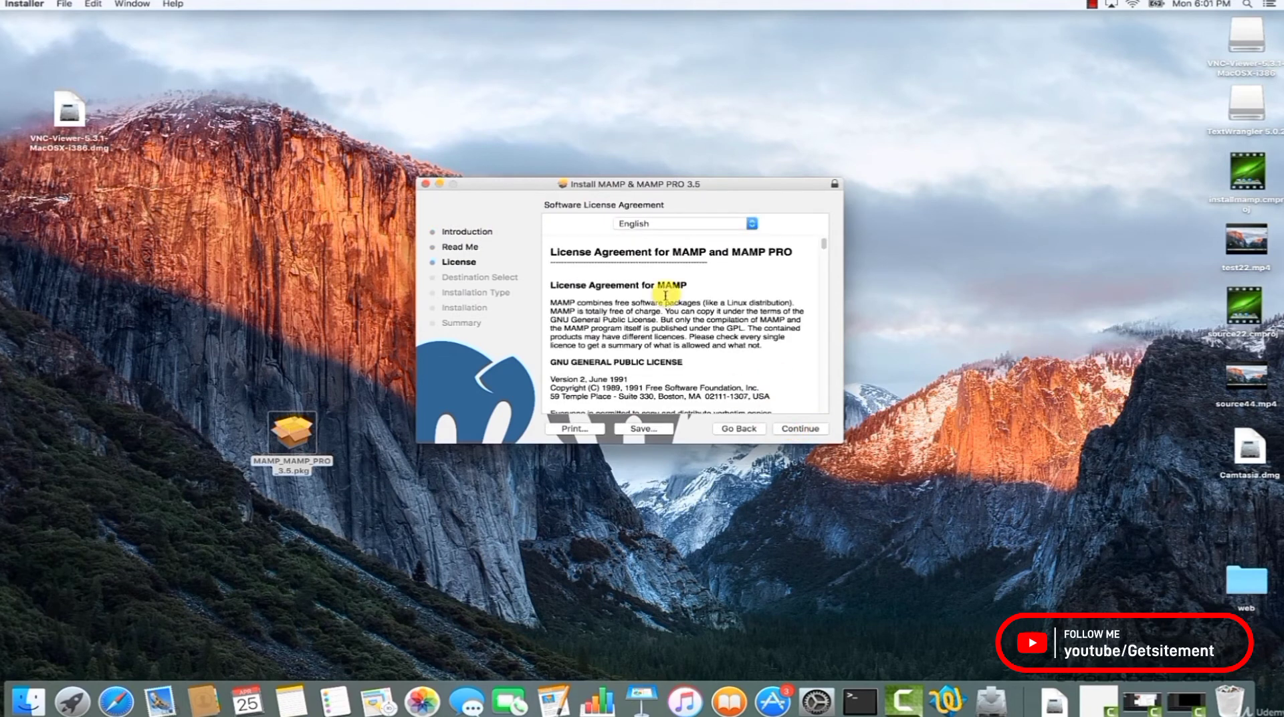
left_click(796, 429)
left_click(767, 282)
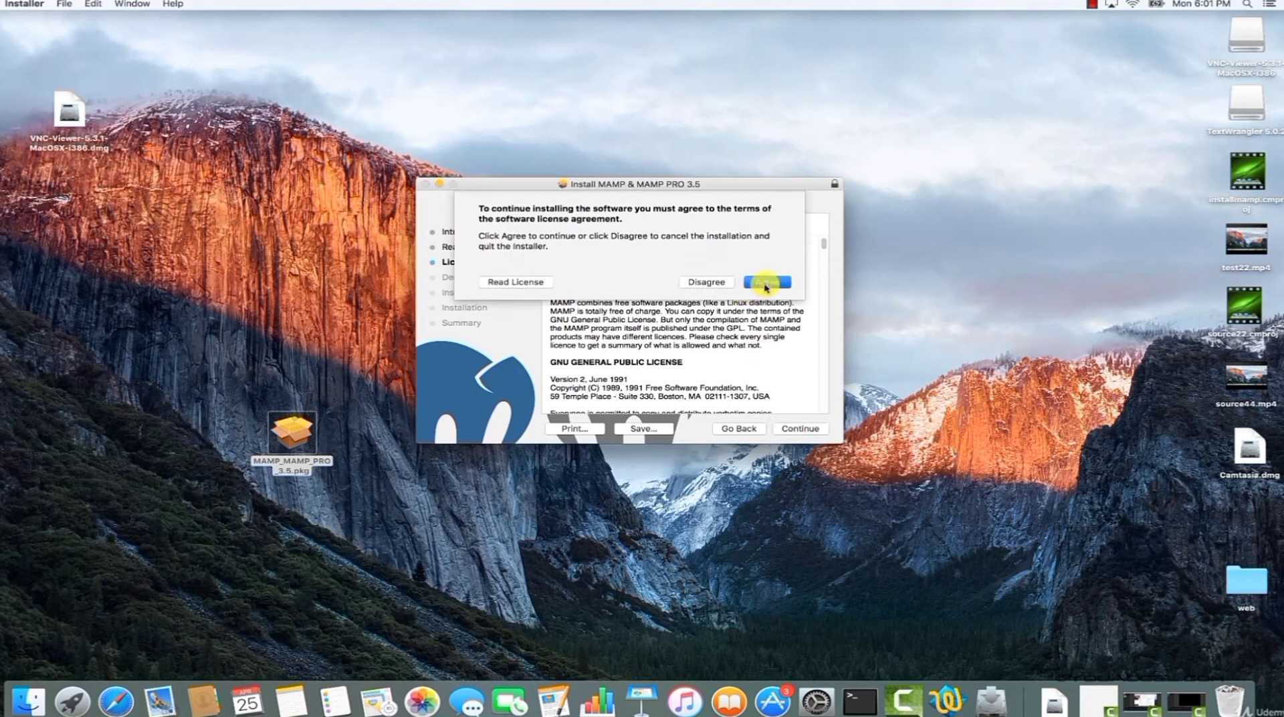
Customize the installation to exclude MAMP PRO and keep only the MAMP package
left_click(586, 428)
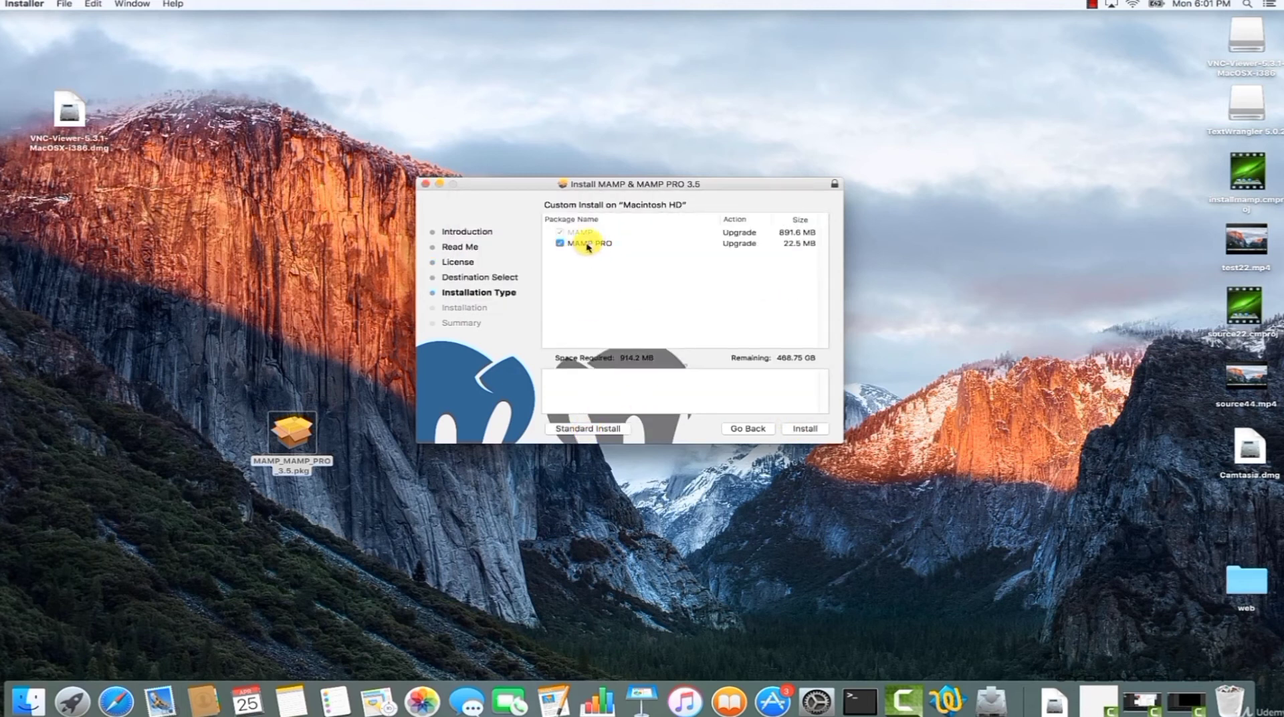
left_click(560, 244)
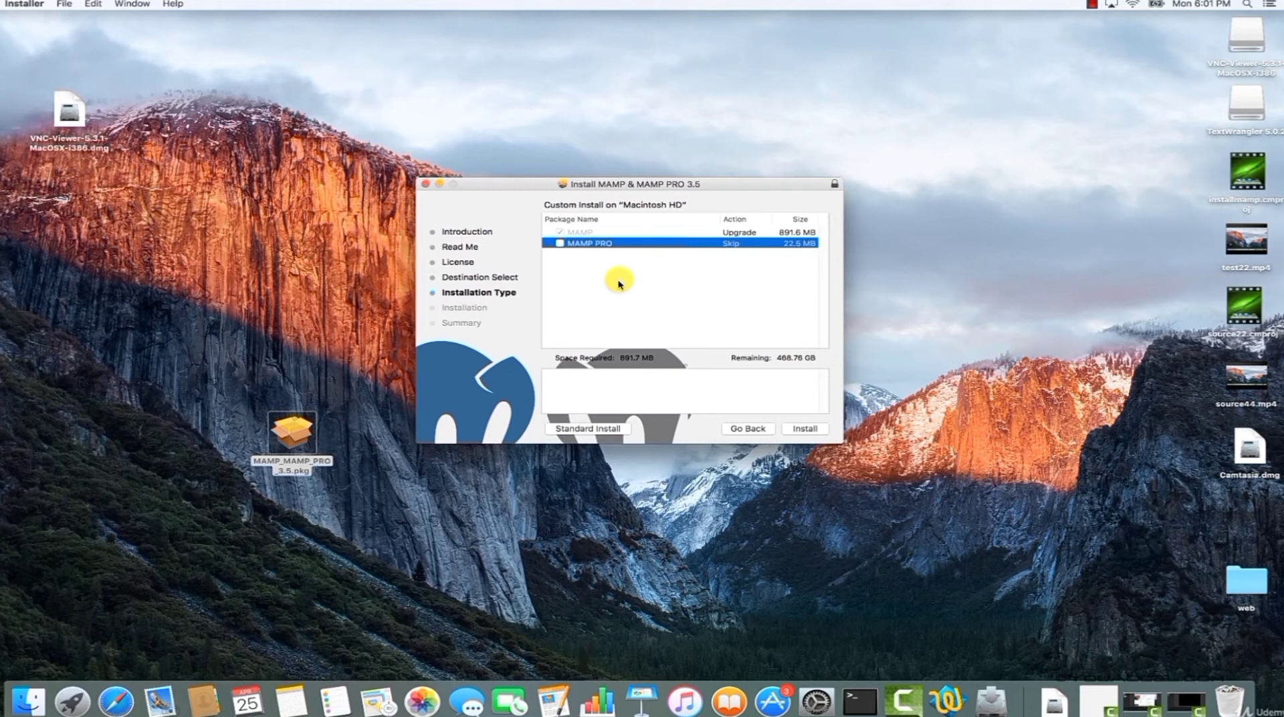
left_click(599, 233)
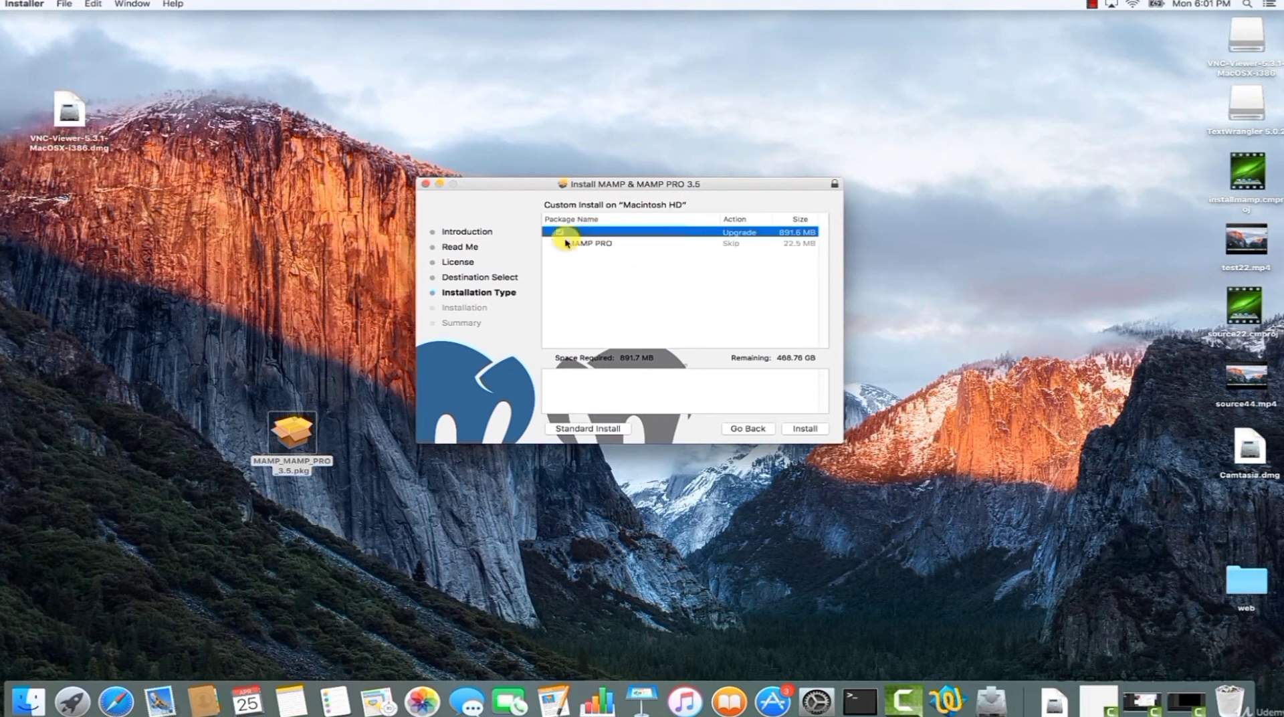
Install the selected package, authorizing it with the account password, and close the installer when it finishes
left_click(807, 429)
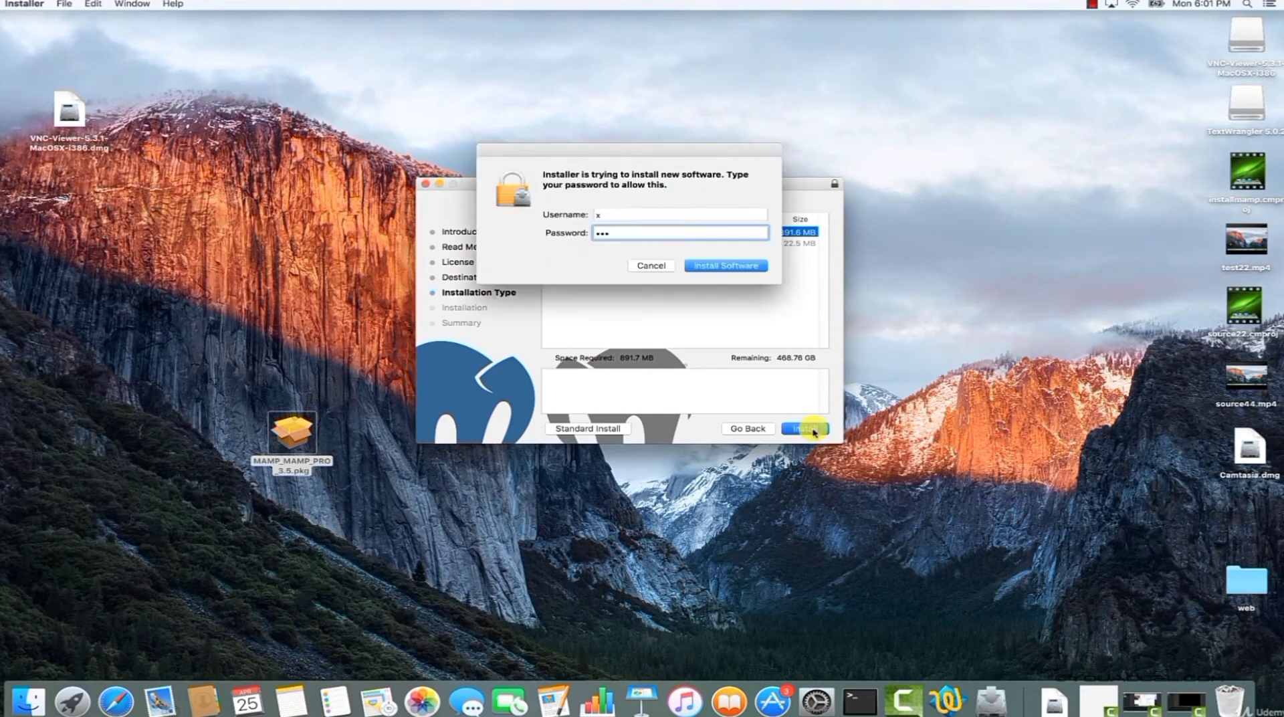
left_click(743, 266)
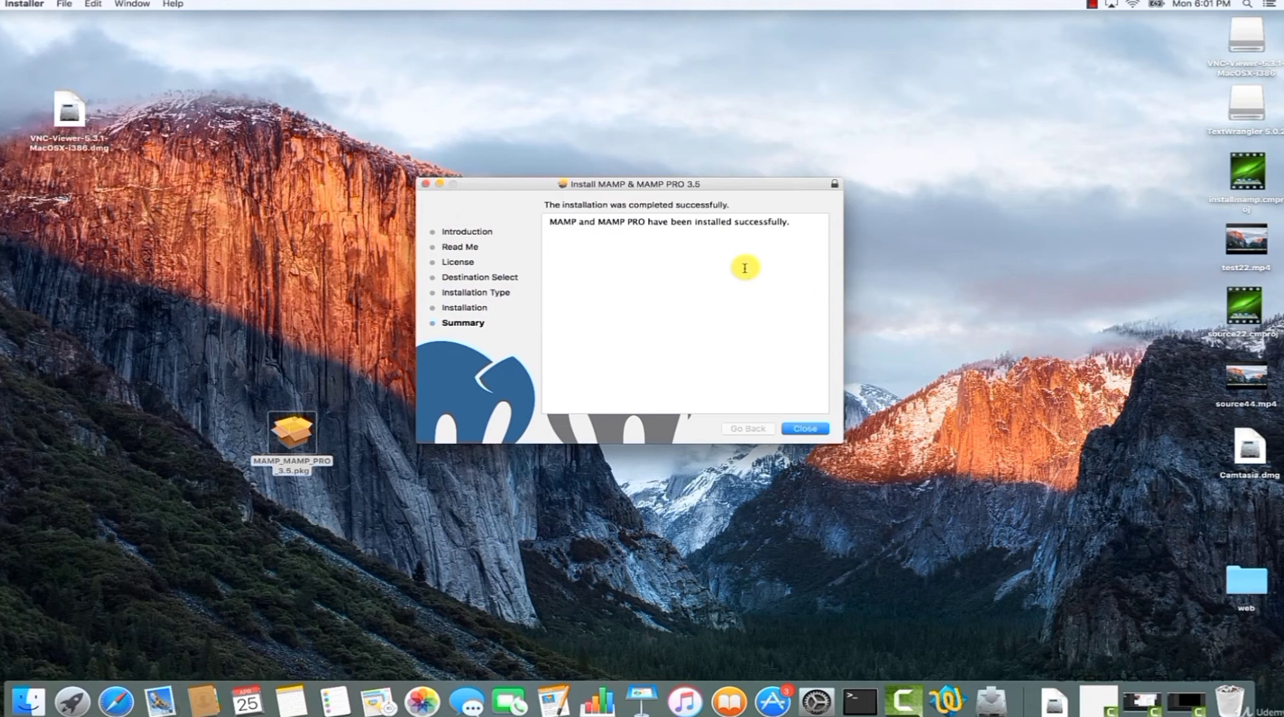
left_click(814, 430)
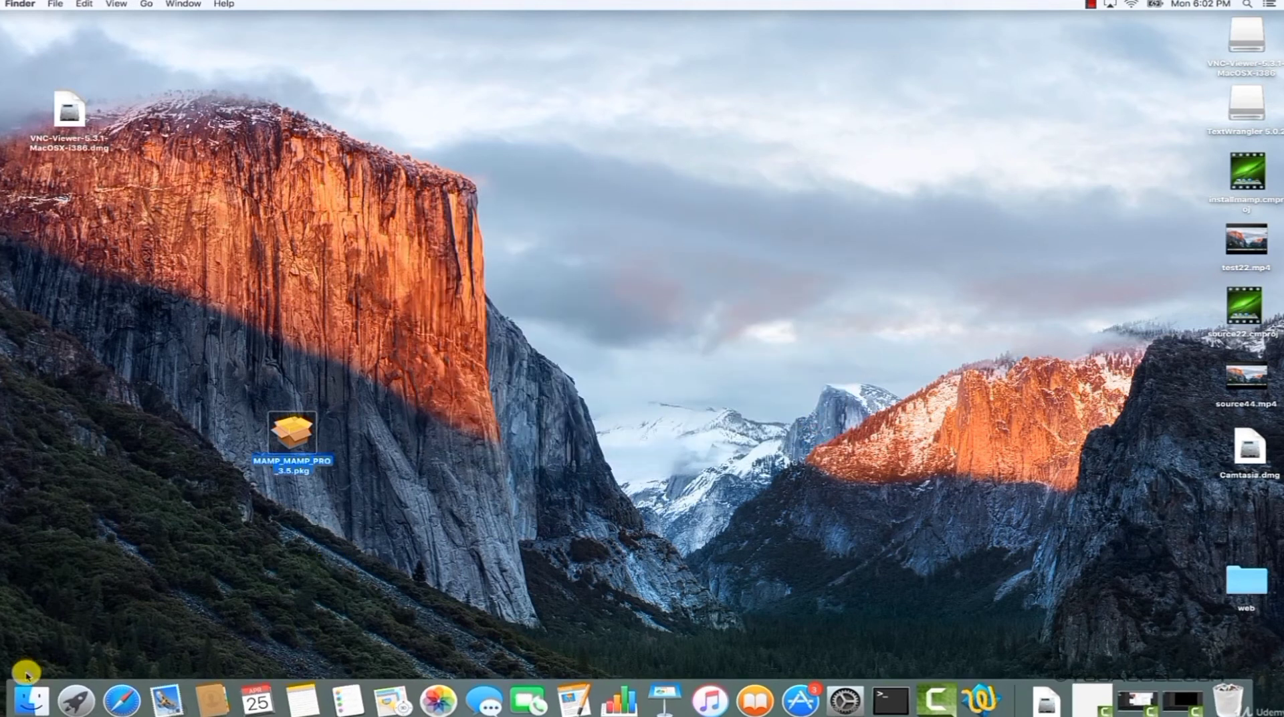
Launch MAMP from Launchpad and move its window to the middle of the desktop
left_click(79, 702)
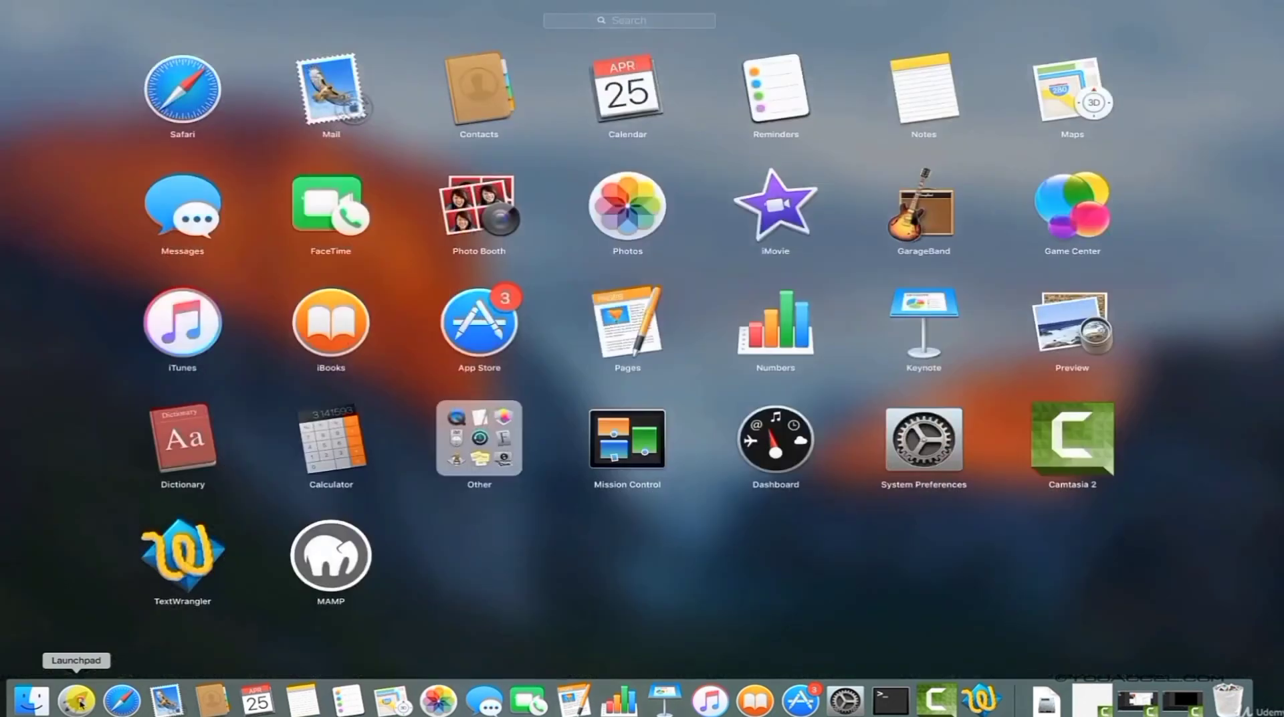
left_click(345, 571)
left_click_drag(559, 311, 710, 234)
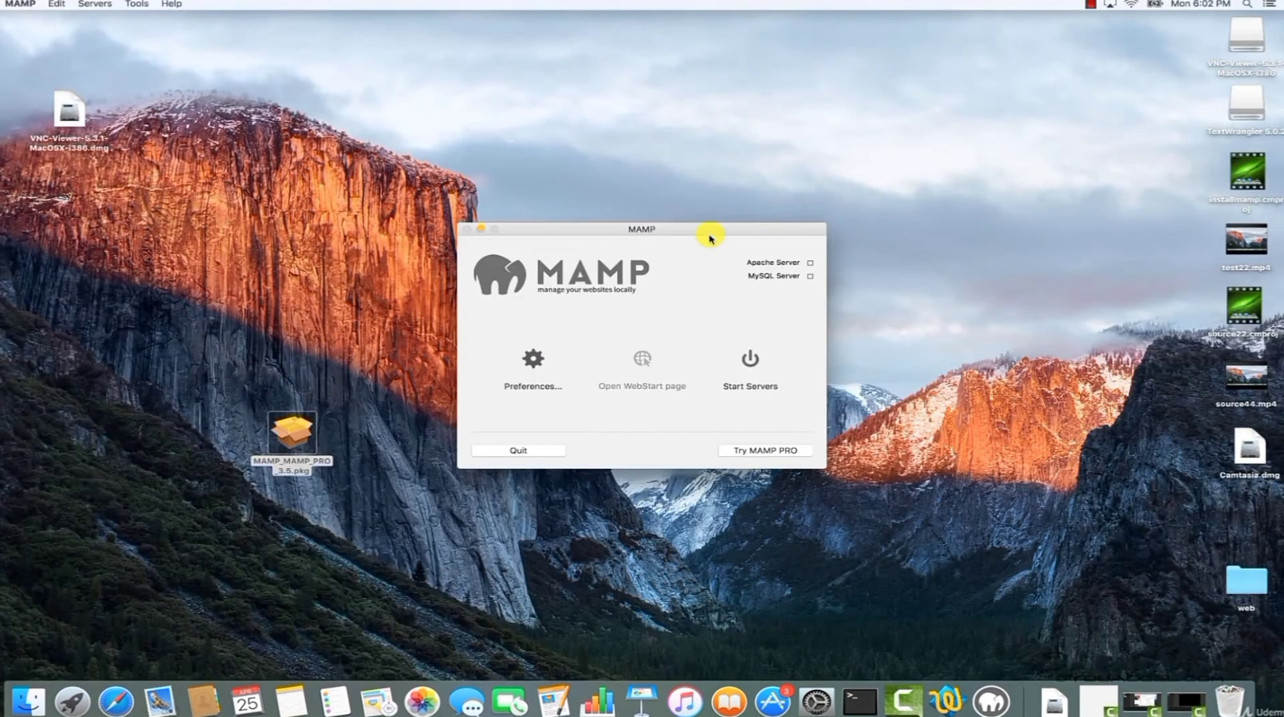
In MAMP's preferences, enable starting the servers when MAMP starts
left_click(533, 360)
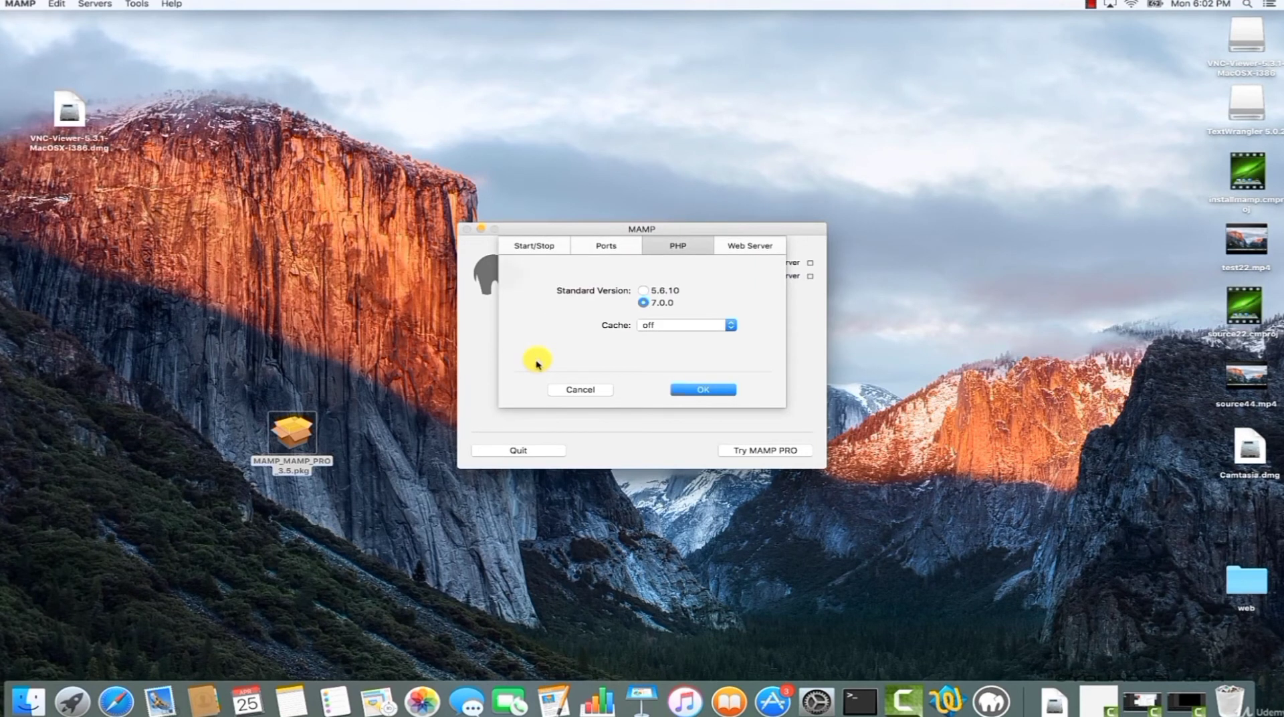
left_click(550, 247)
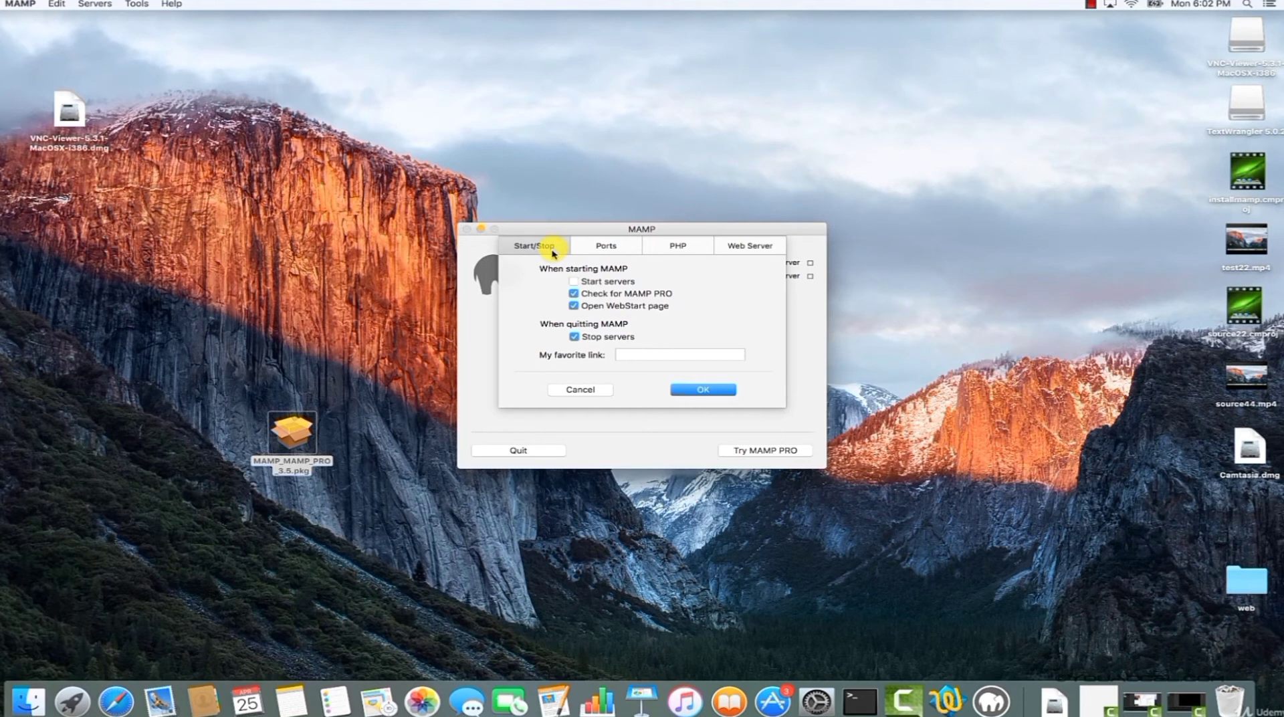
left_click(574, 282)
Set the standard PHP version to 5.6.10, keep Apache as the web server, and save the preferences
left_click(677, 246)
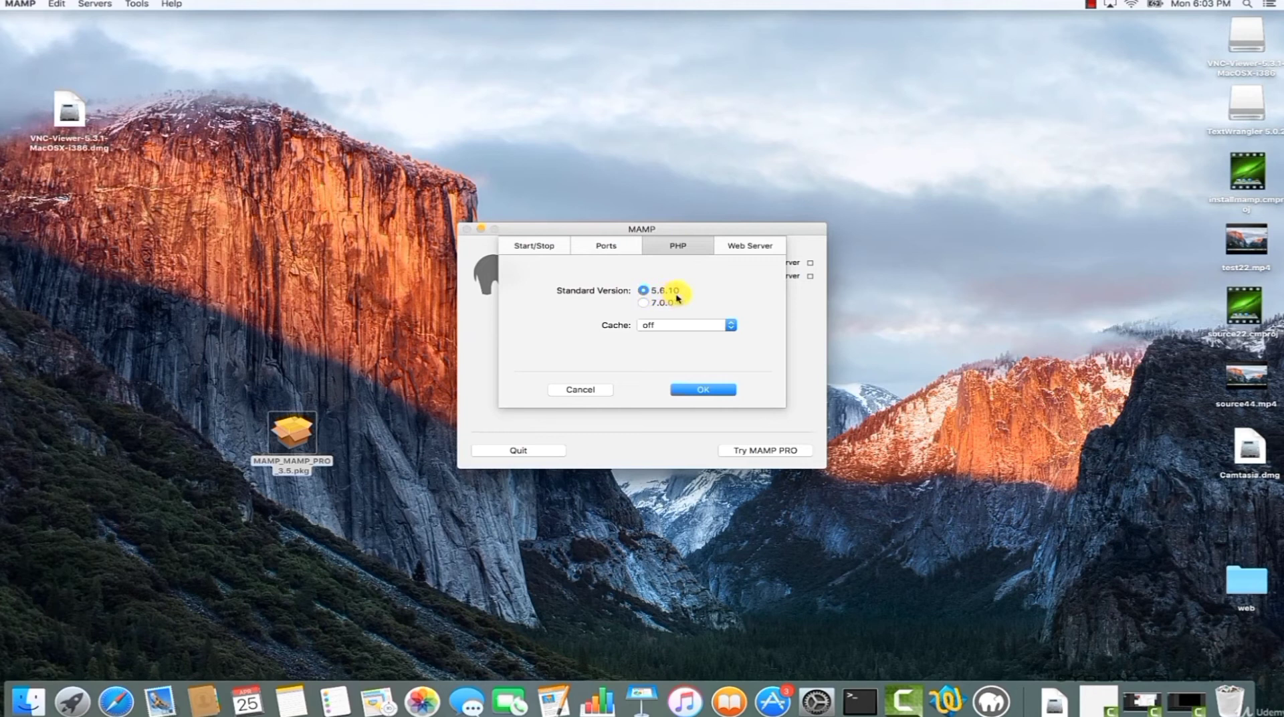
left_click(753, 248)
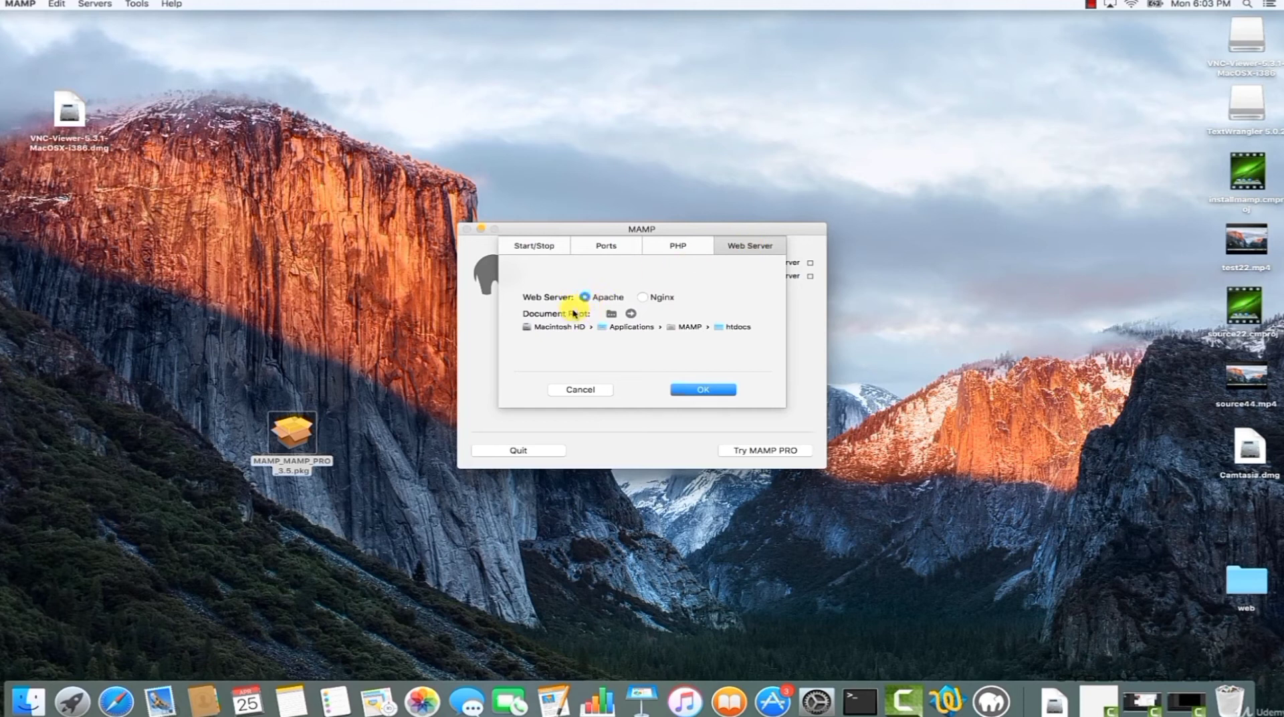
left_click(701, 387)
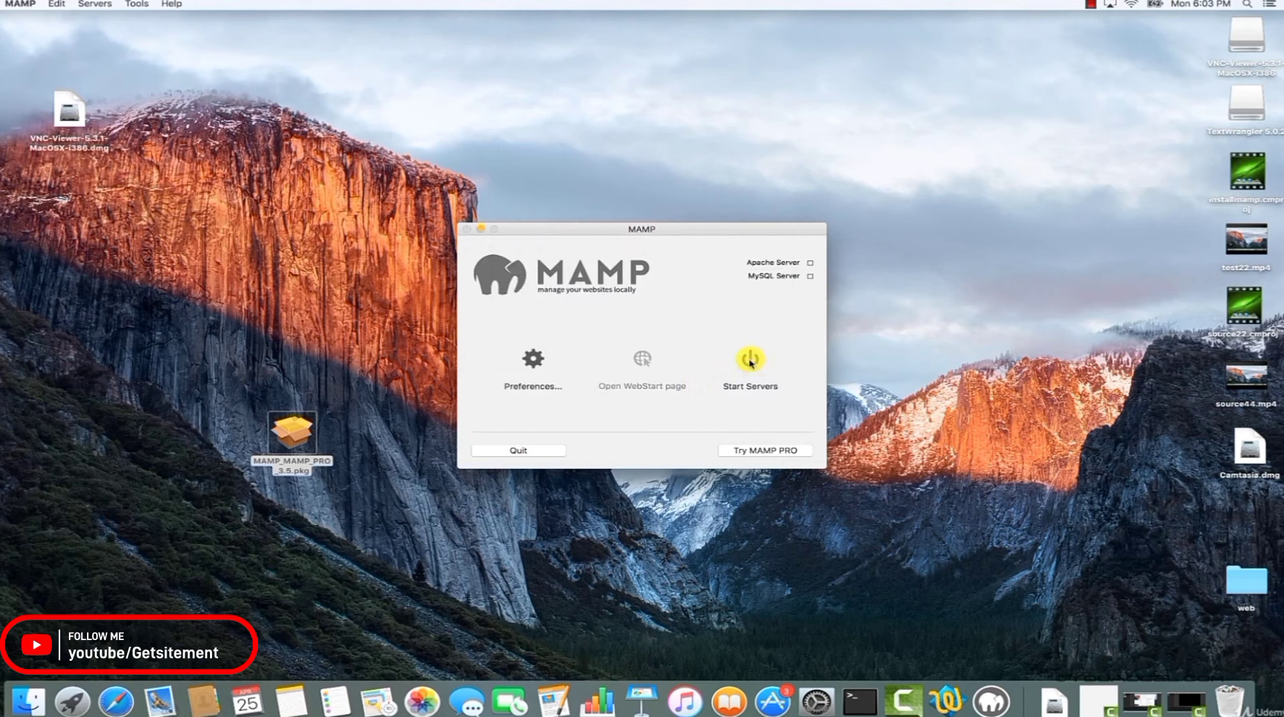
Start the MAMP servers and inspect the full local address and port of the WebStart page
left_click(750, 360)
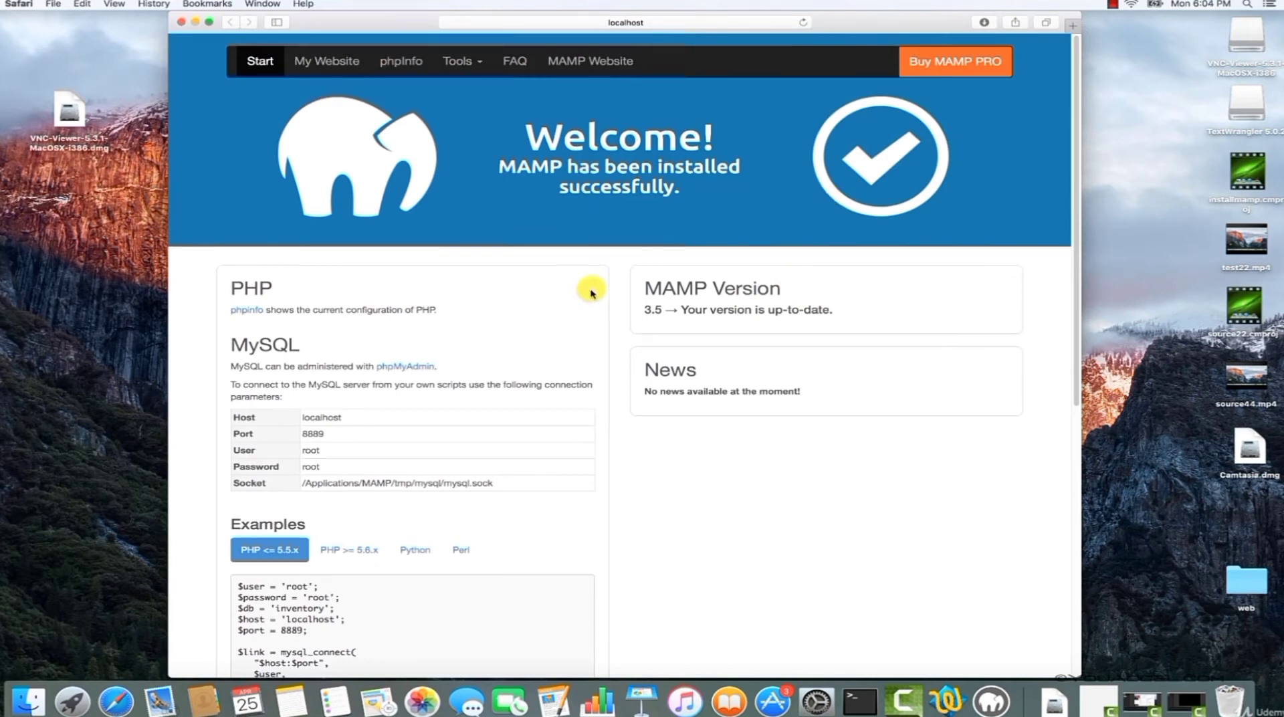
left_click(710, 21)
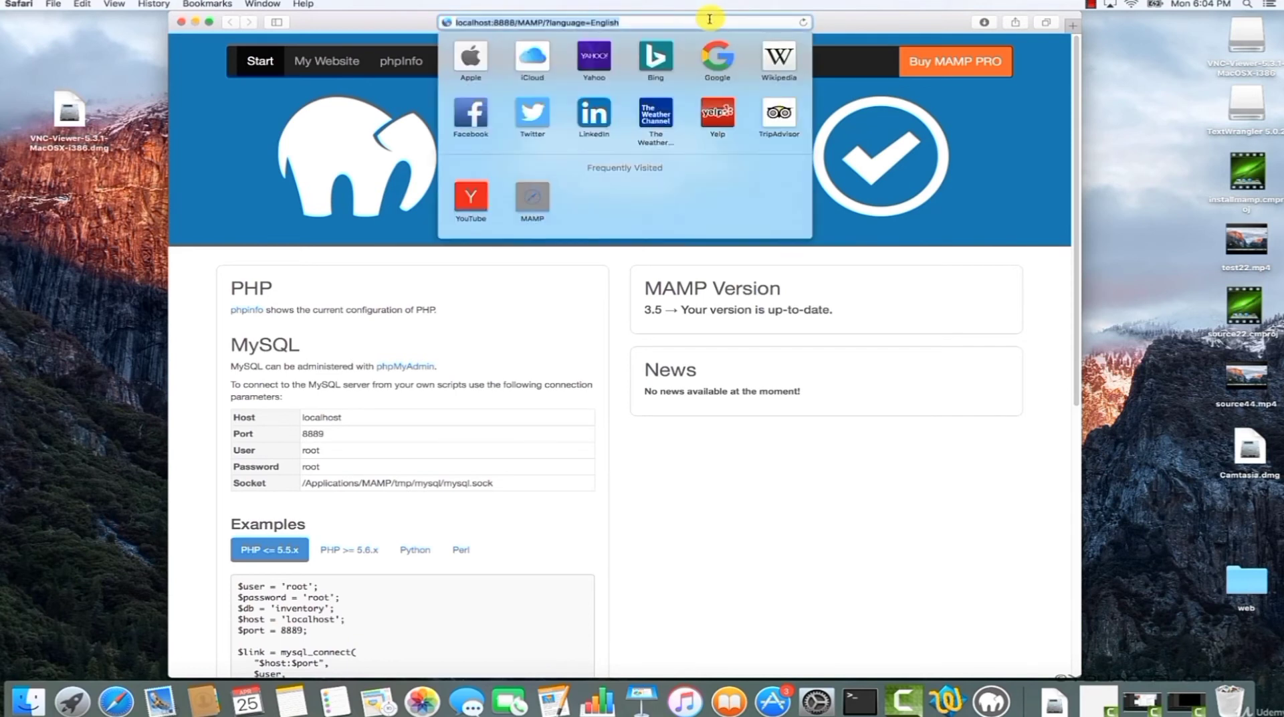
left_click(517, 25)
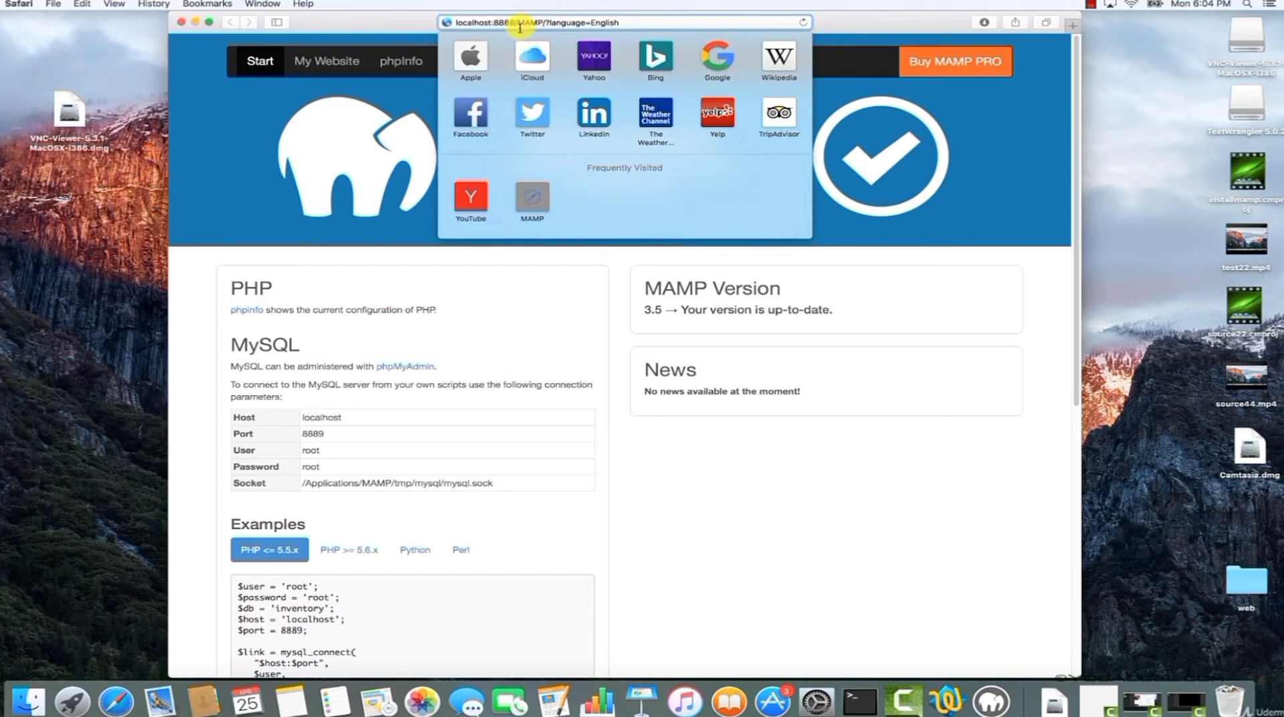
left_click(625, 253)
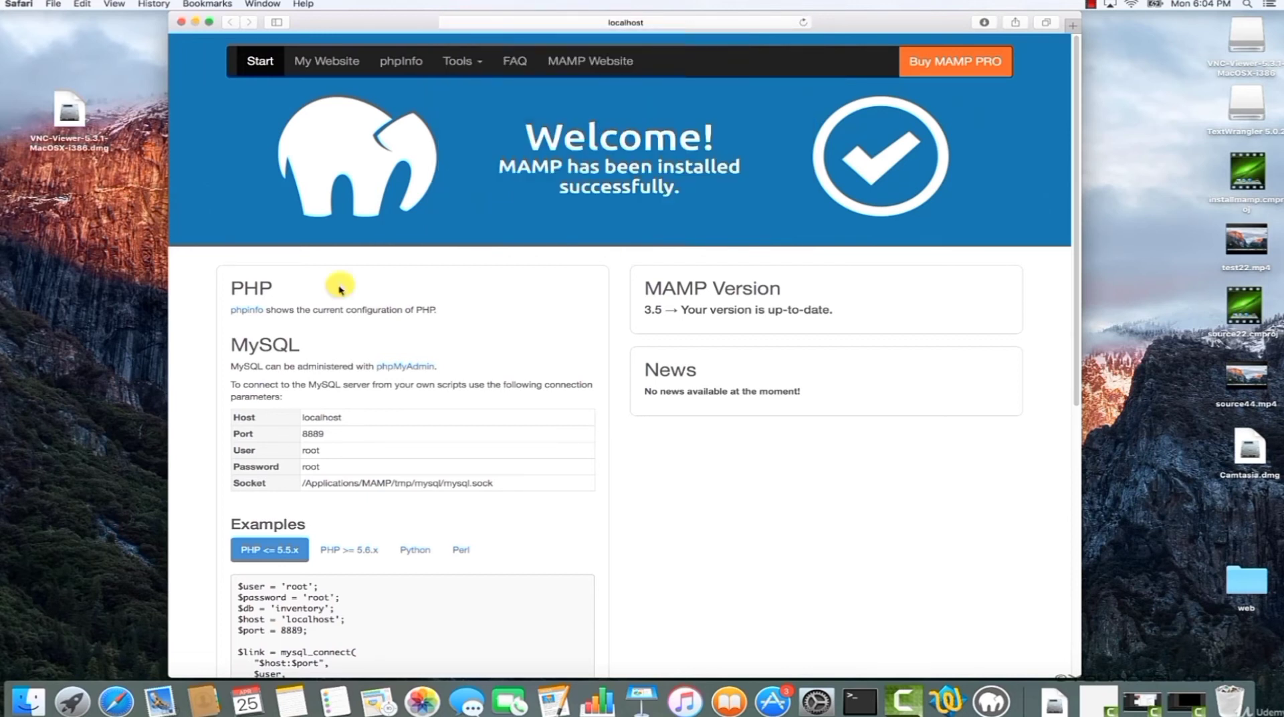
Examine the PHP configuration on the phpinfo page and return to the MAMP start page
left_click(260, 309)
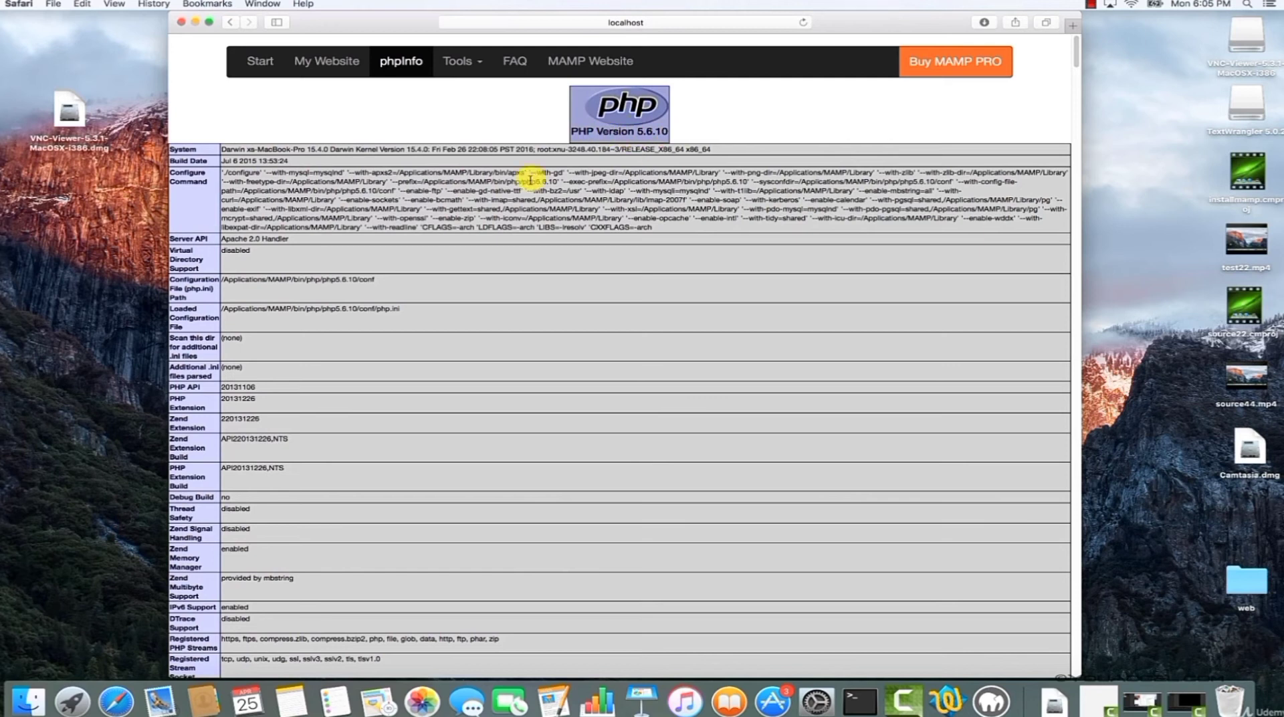
mouse_move(1078, 36)
left_mouse_down()
mouse_move(1087, 170)
mouse_move(1066, 267)
mouse_move(1065, 39)
left_mouse_up()
left_click(230, 22)
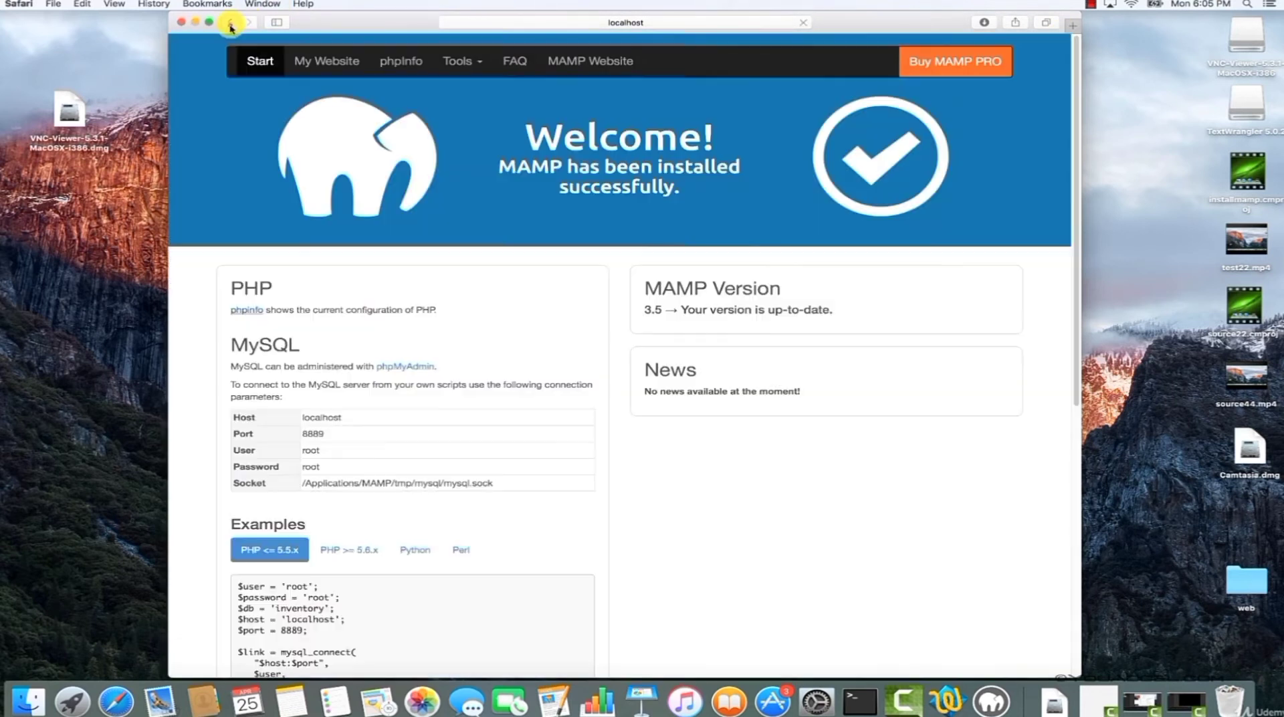
View the database list in phpMyAdmin and return to the MAMP start page
scroll(415, 281, "down", 2)
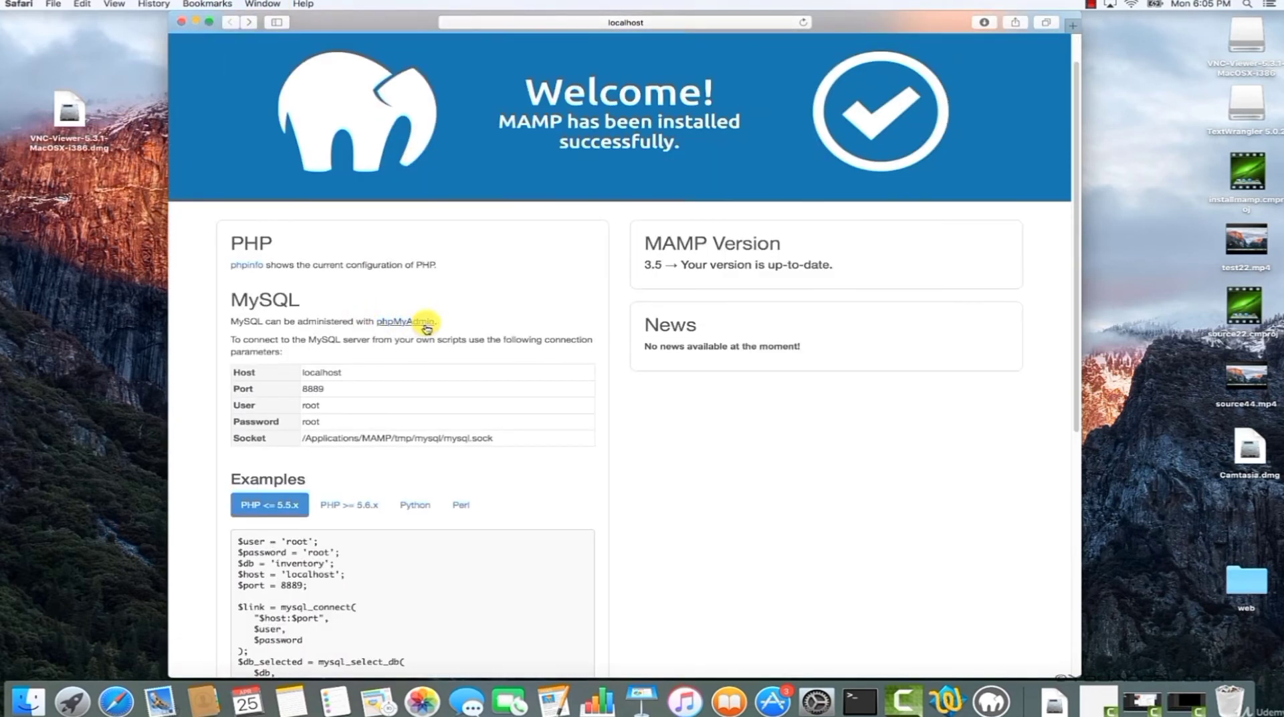
left_click(425, 322)
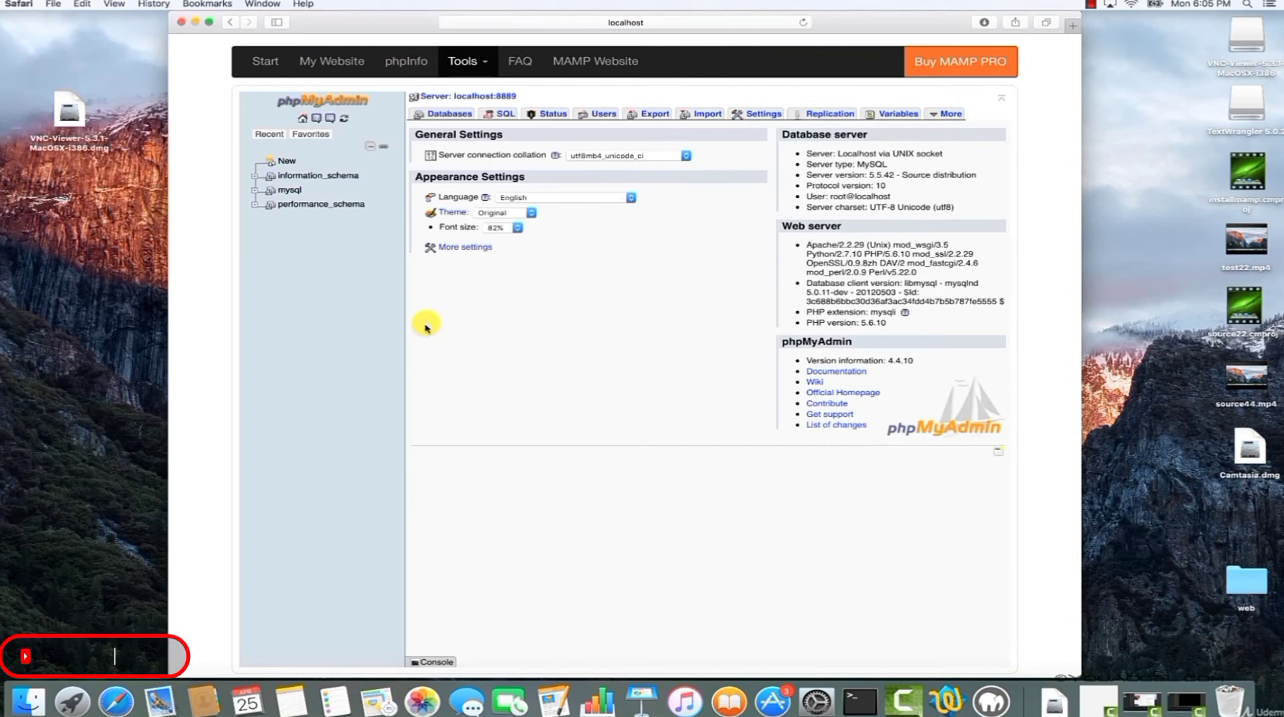
left_click(448, 113)
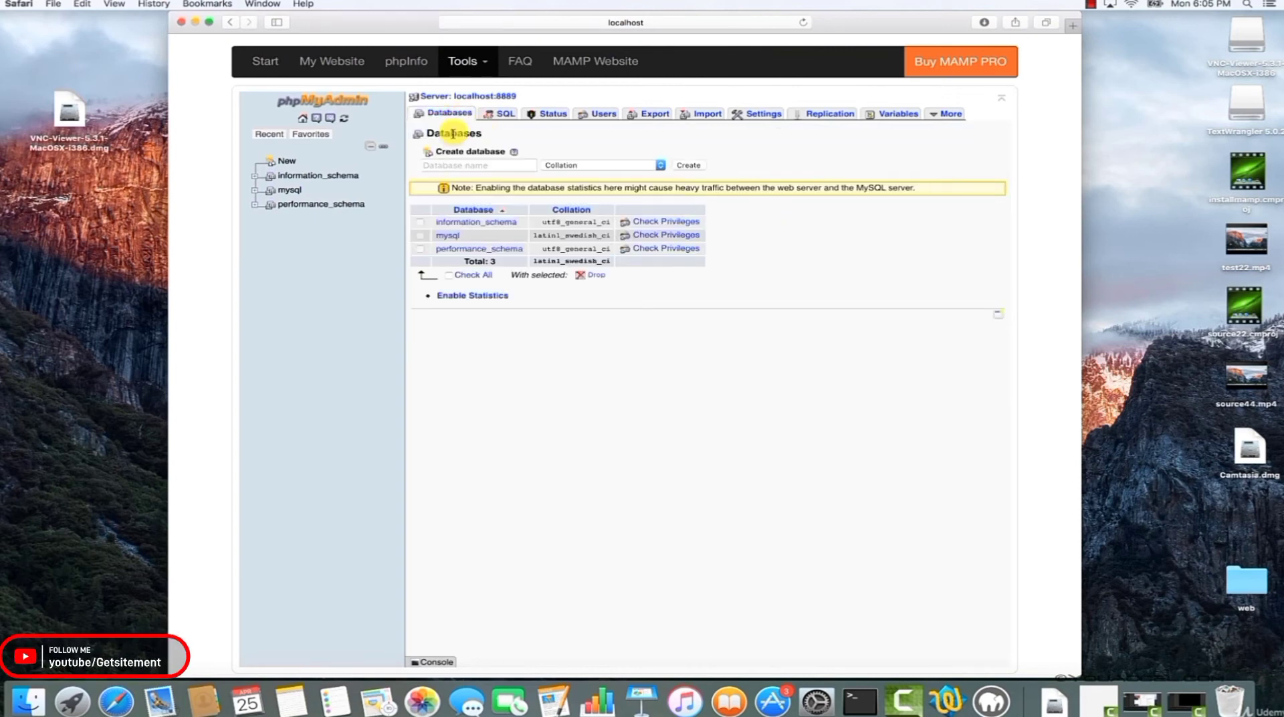
left_click(230, 22)
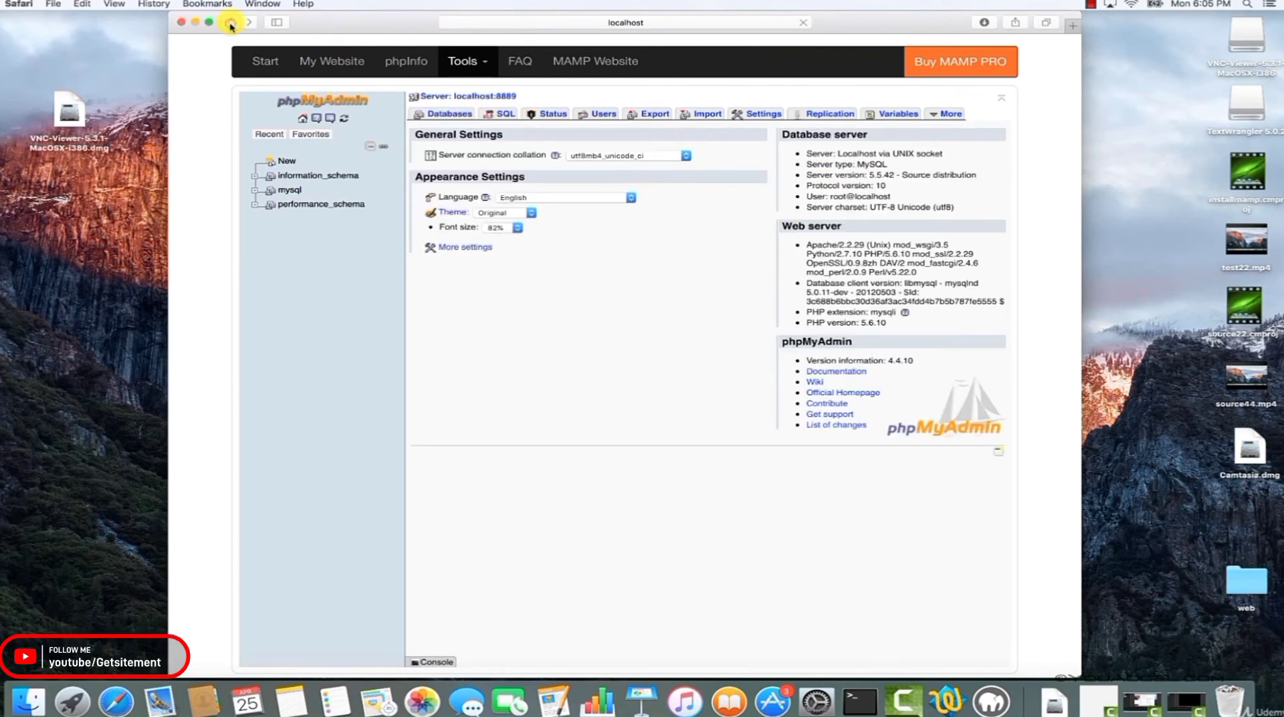
left_click(229, 23)
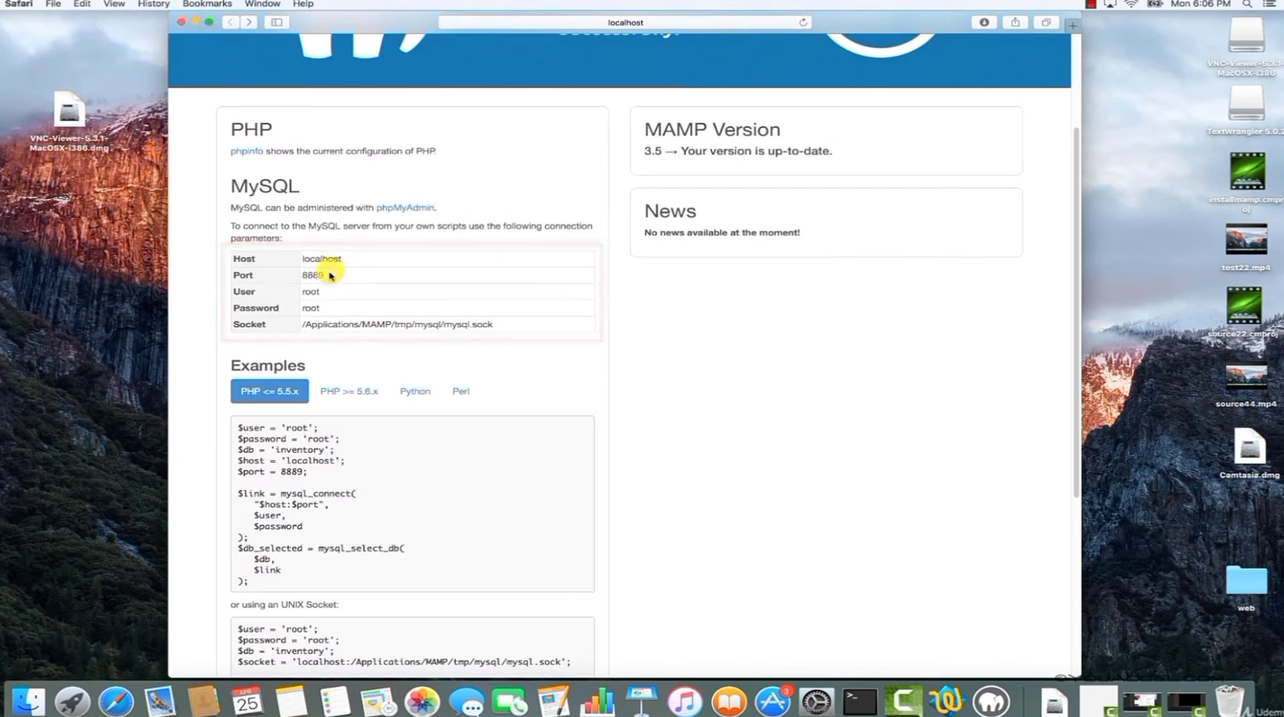
Review the user and password entries among the MySQL connection parameters on the start page
left_click_drag(315, 287, 331, 305)
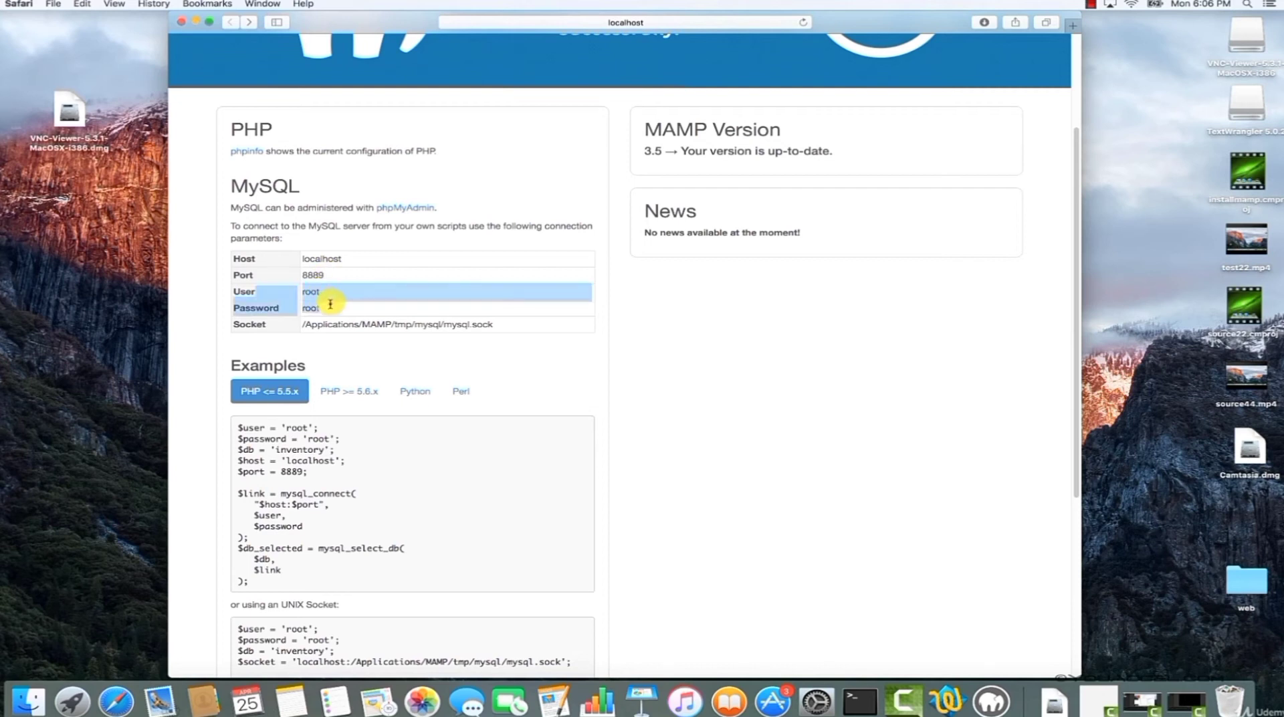
left_click(330, 304)
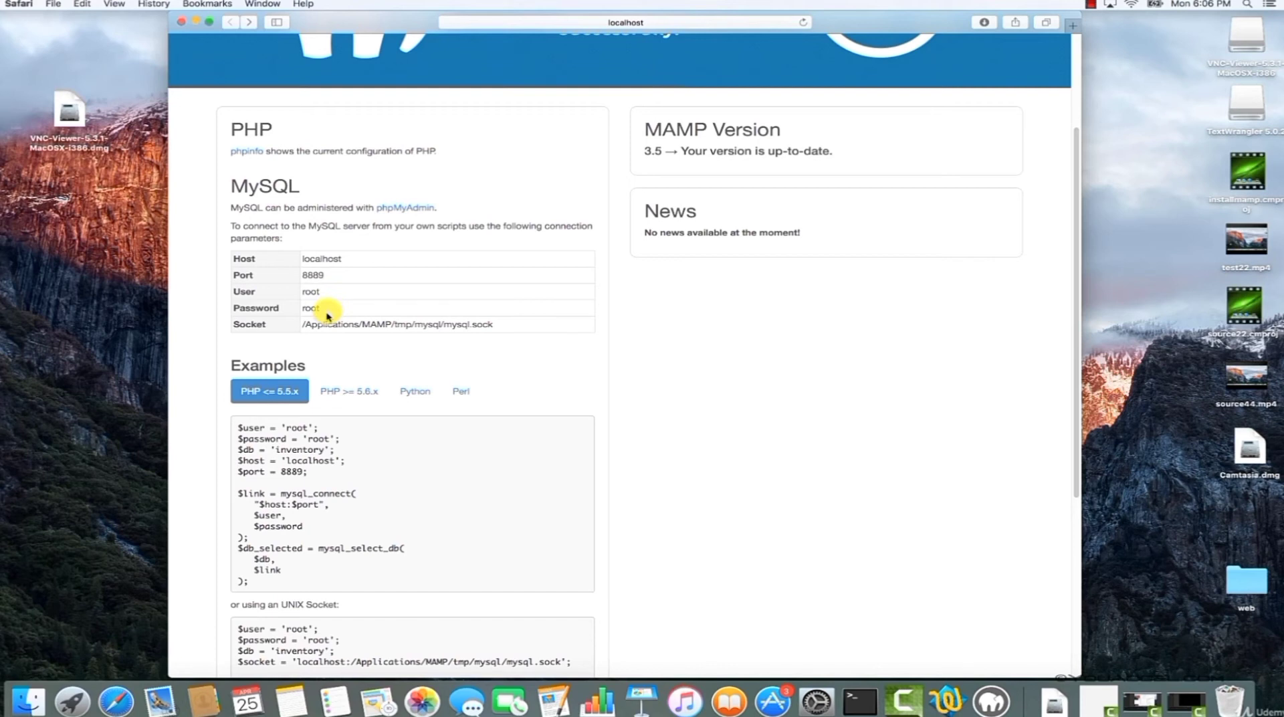
left_click(336, 312)
In Finder, open the MAMP folder inside Applications
left_click(28, 701)
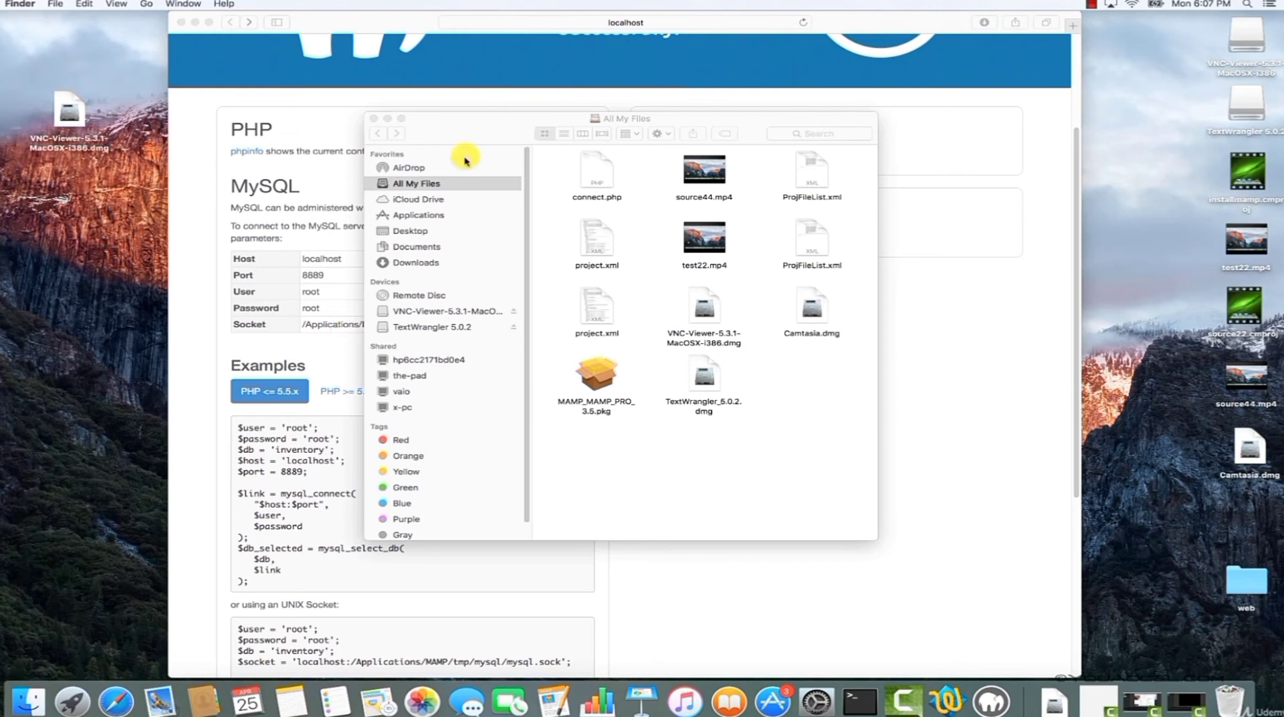
left_click(440, 216)
left_click_drag(871, 258, 866, 325)
double_click(598, 271)
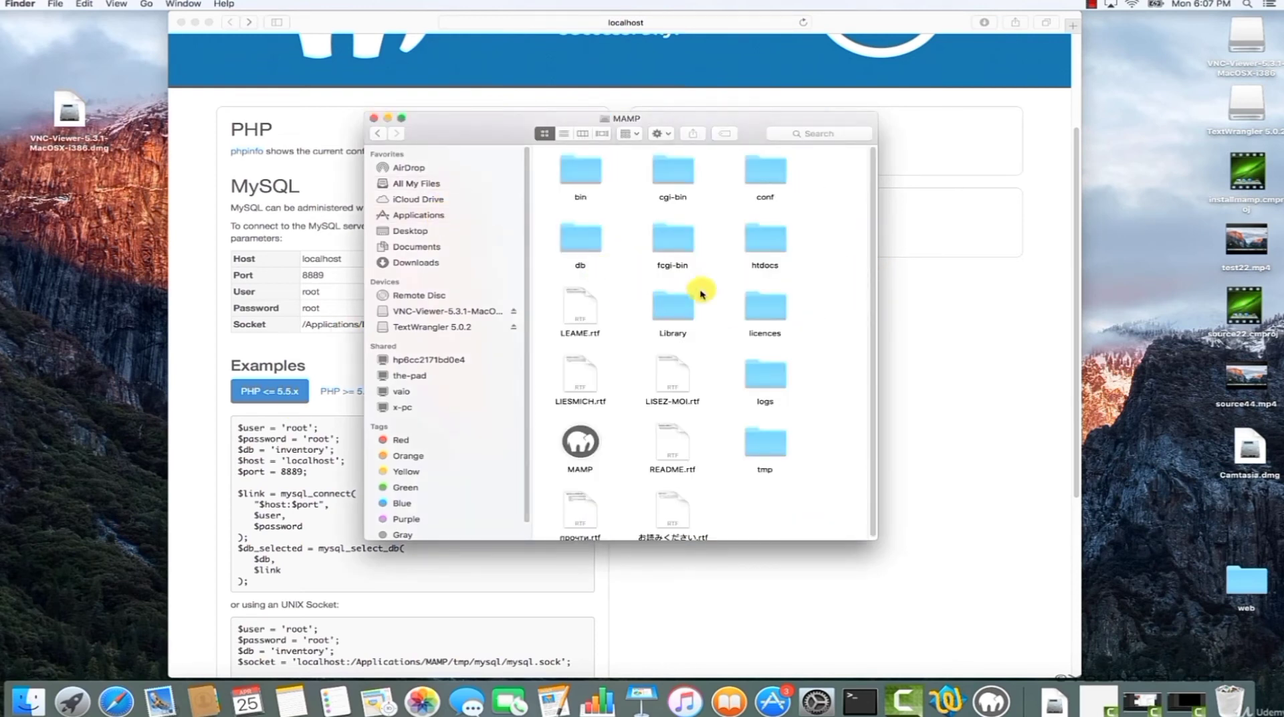
Create a folder named mywebsite inside MAMP's htdocs folder and open it
double_click(764, 244)
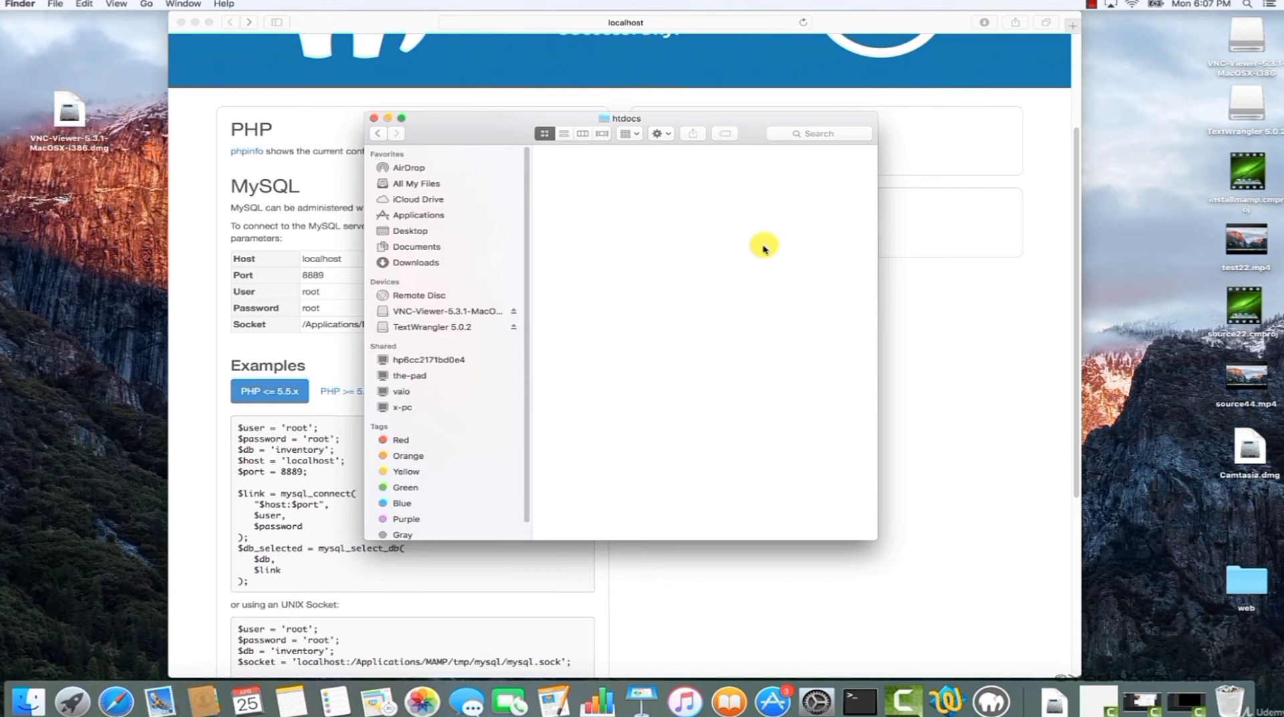
right_click(706, 225)
left_click(762, 239)
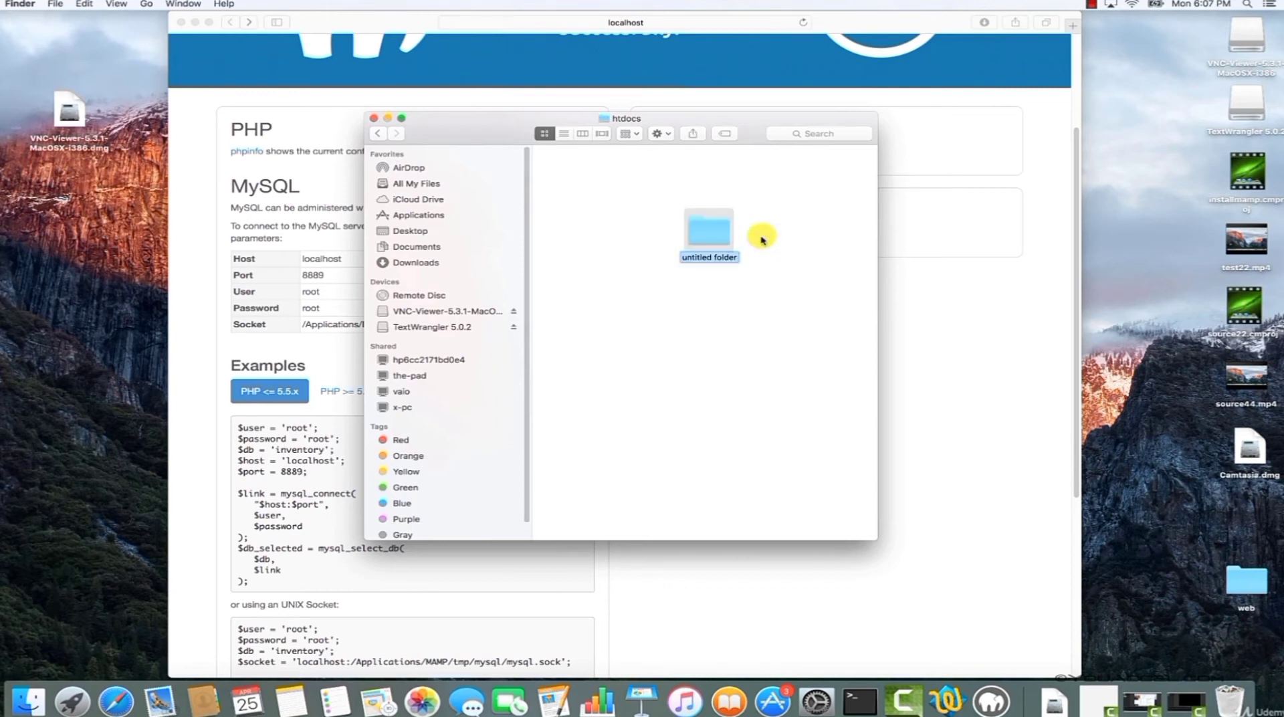
type("mywebsite")
key("Return")
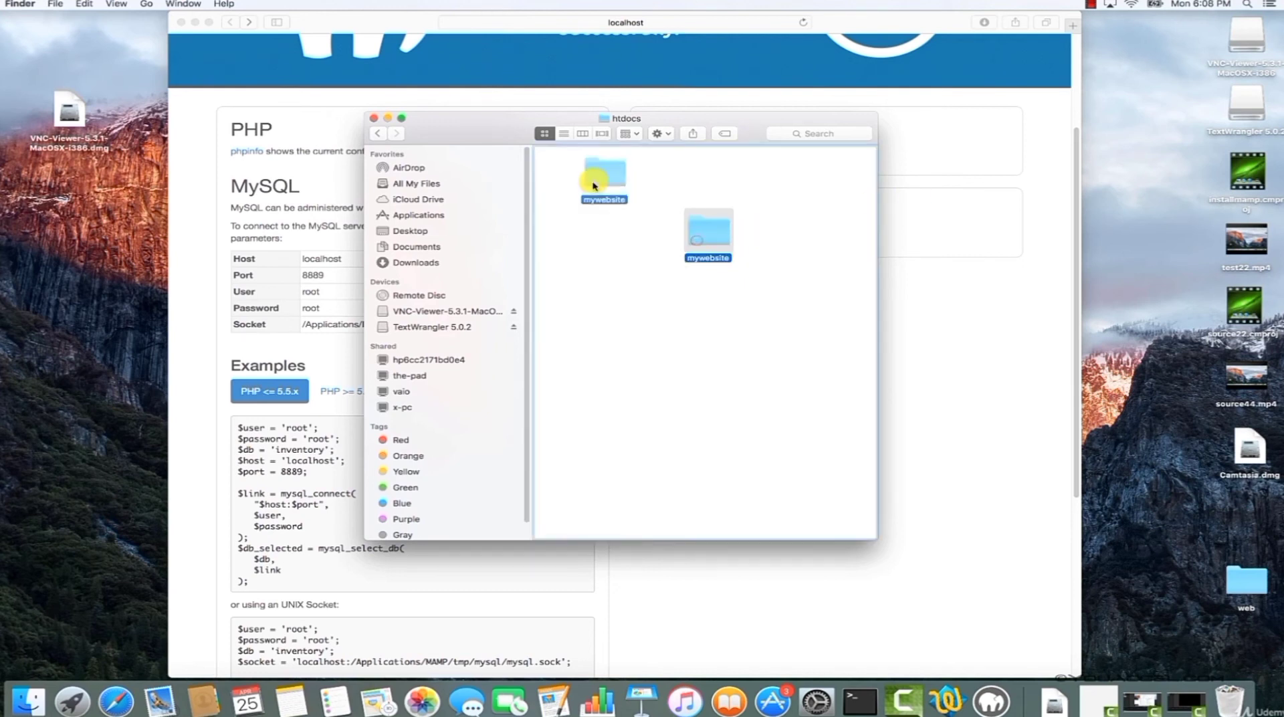
double_click(604, 181)
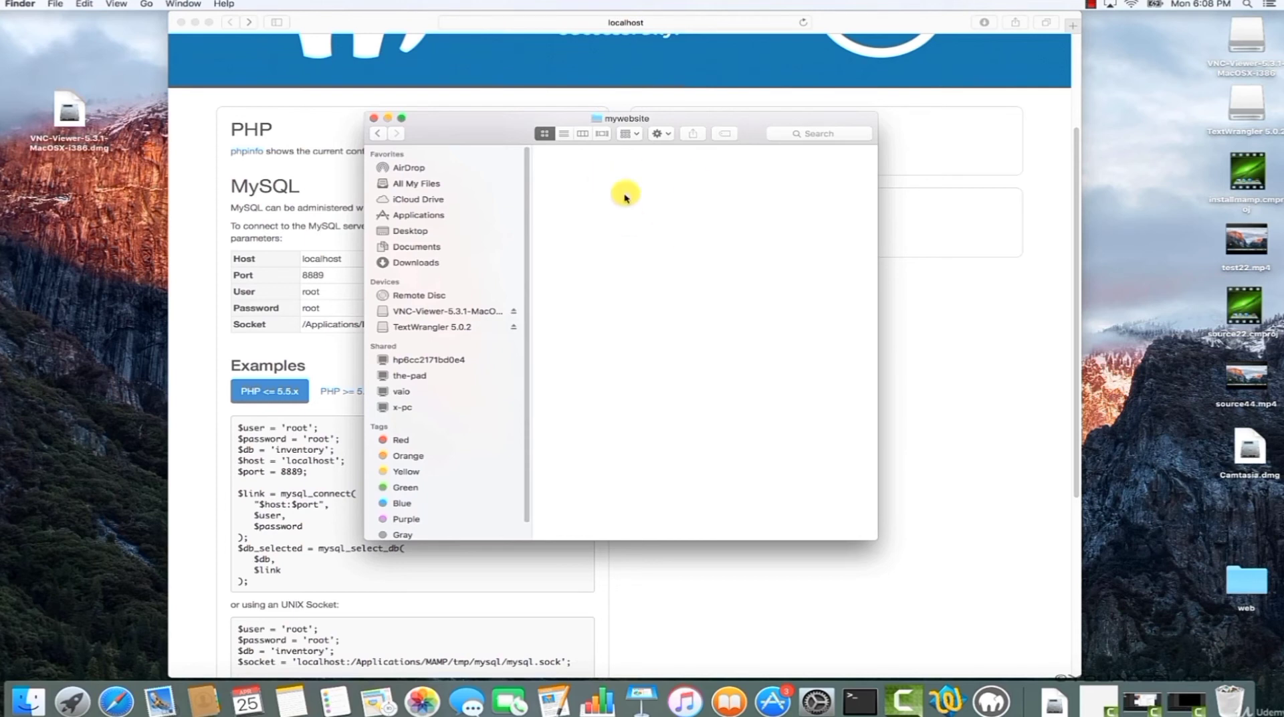
Switch to Safari and enter the address localhost:8888/mywebsite/, adding index.htm as an example page without loading it
left_click_drag(726, 117, 469, 223)
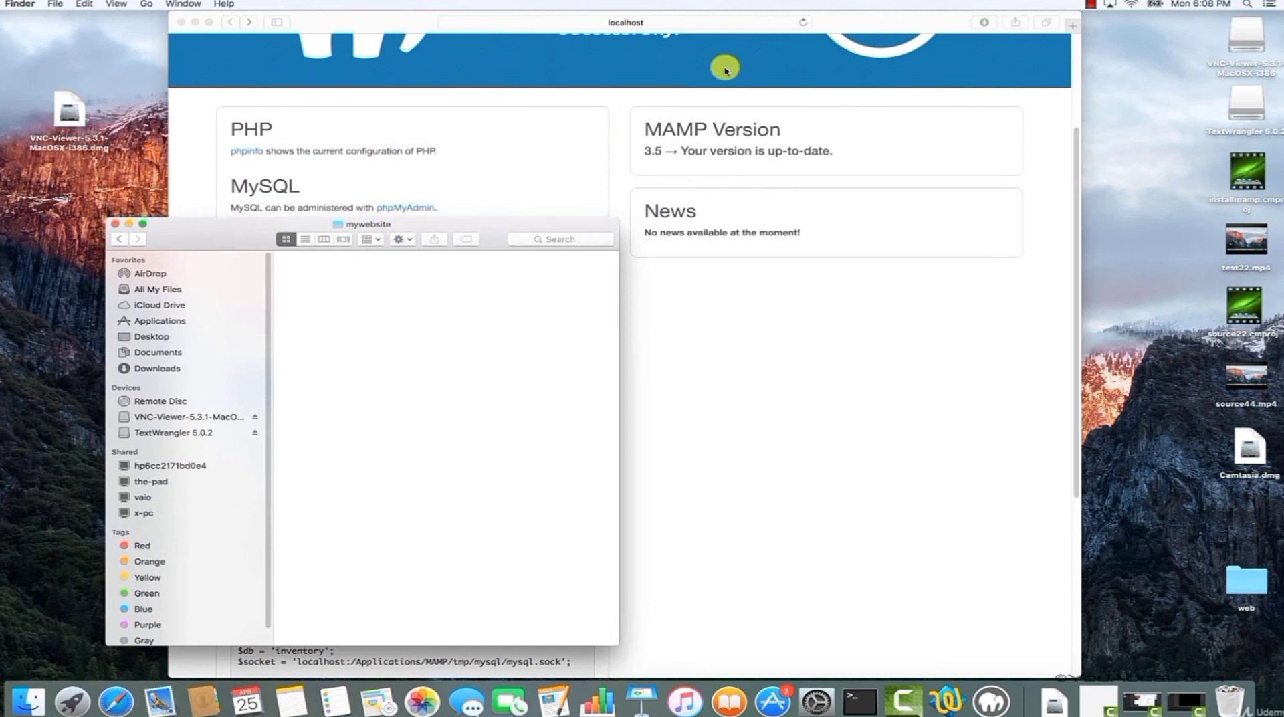
left_click(410, 19)
left_click(695, 24)
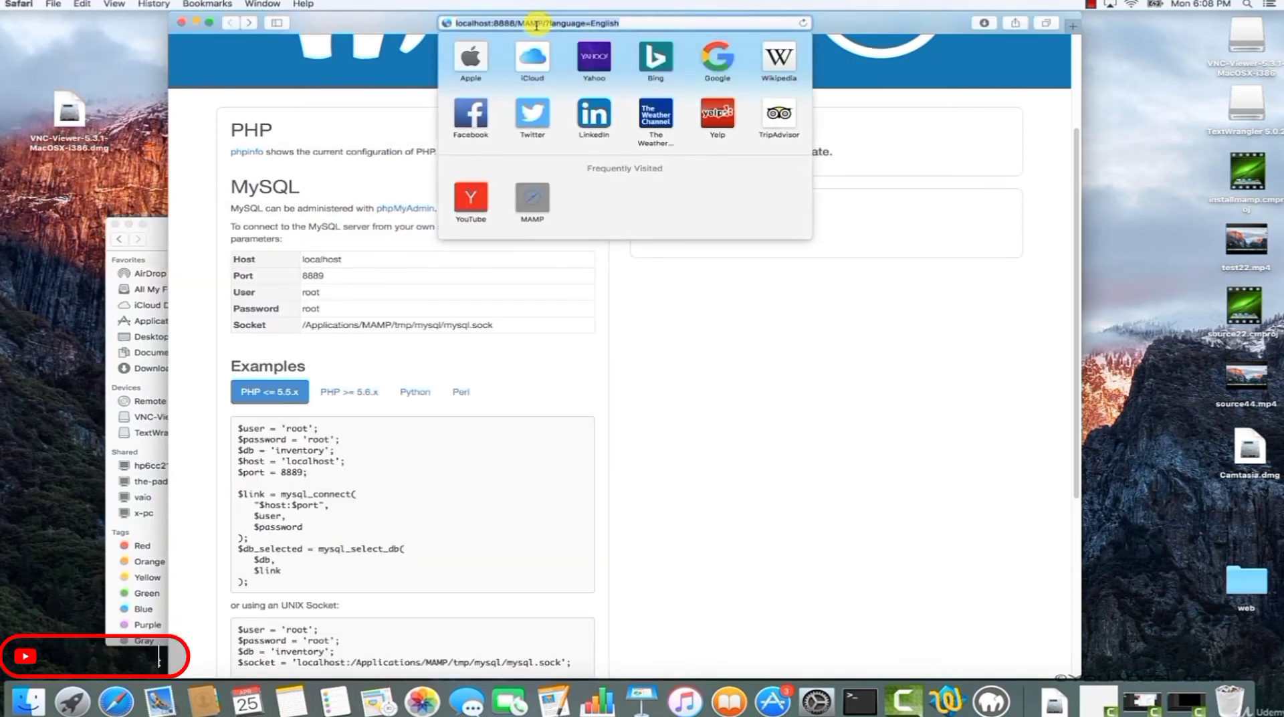
type("localhost:8888/mywebsite/")
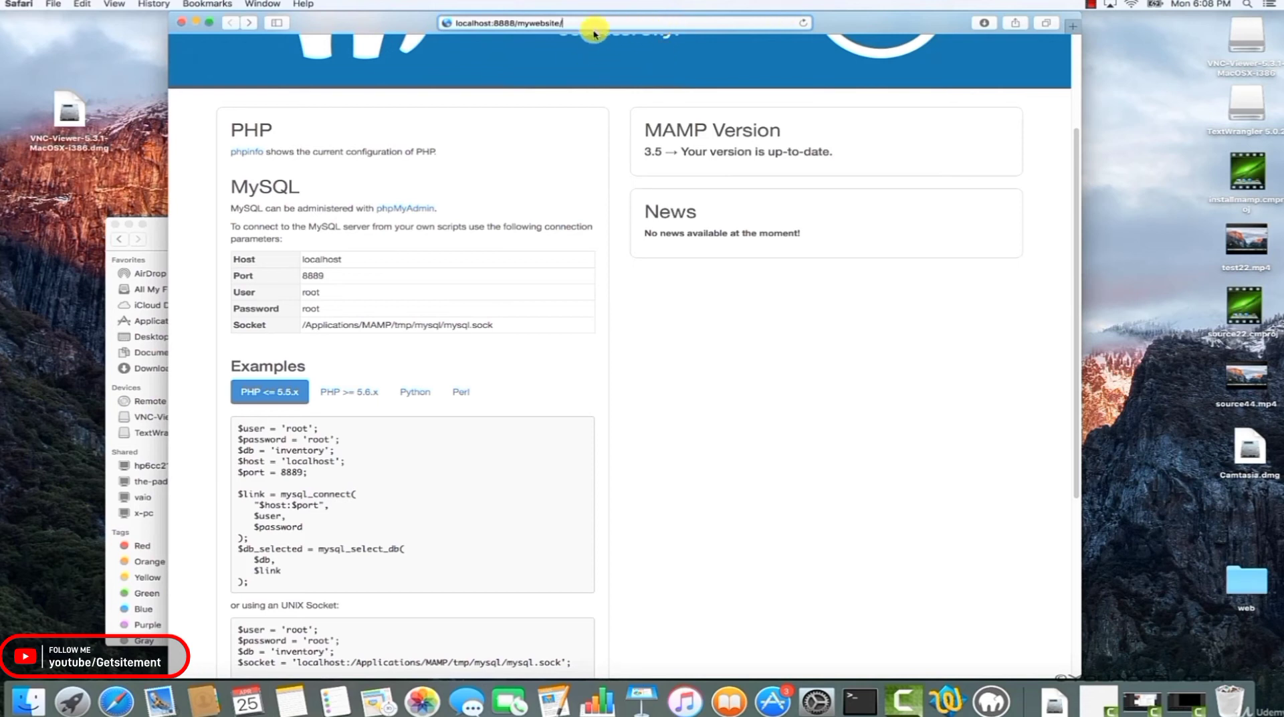
type("index.")
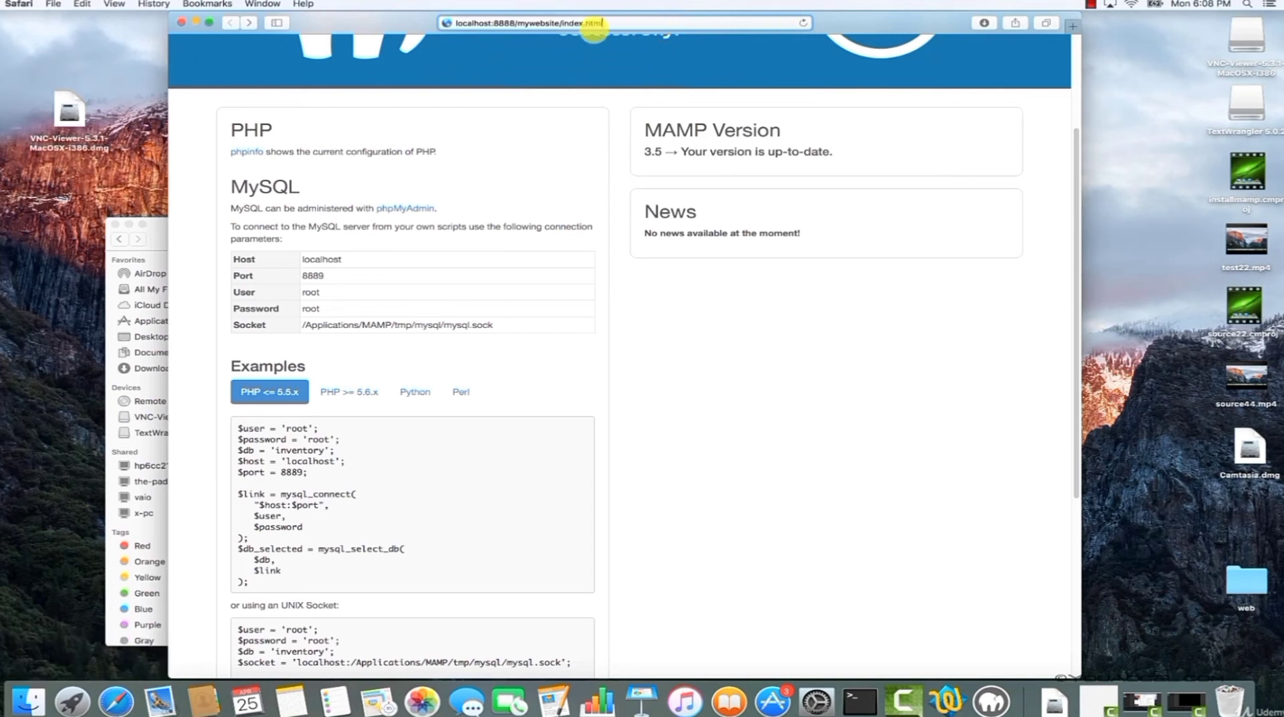
In Finder, copy connect.php from the web folder on the desktop into the mywebsite folder
left_click(154, 228)
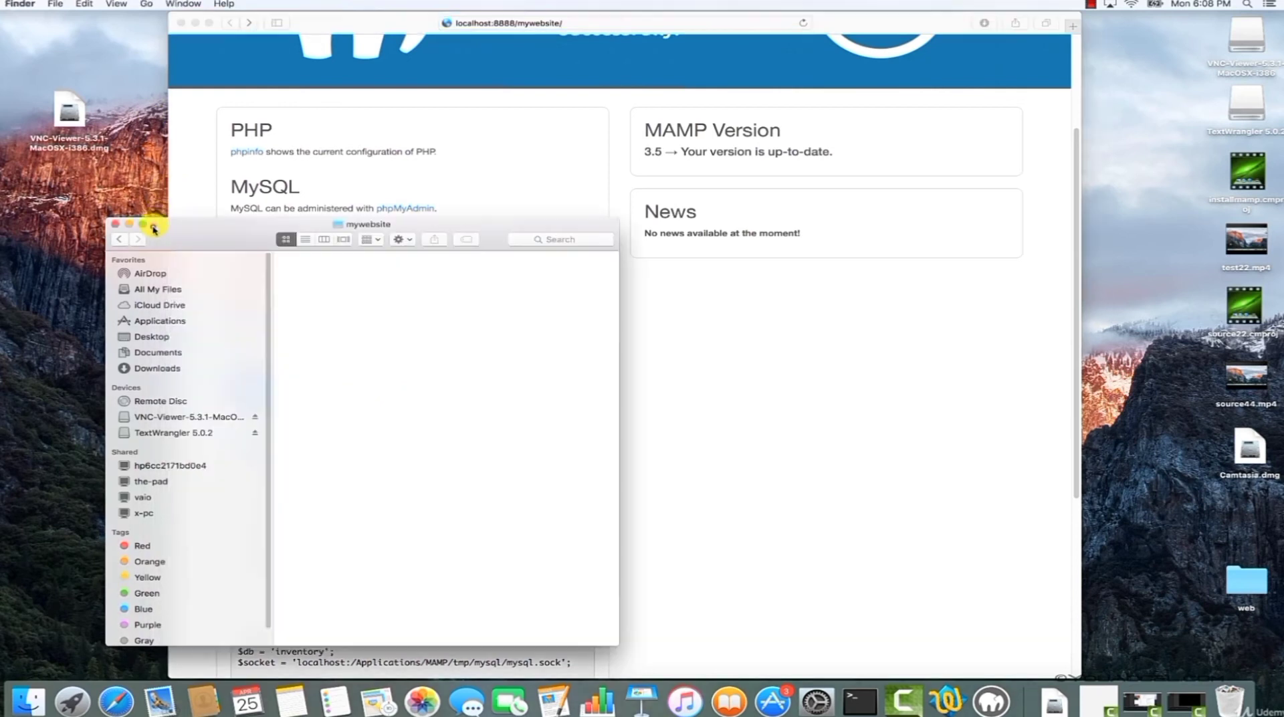
double_click(1246, 579)
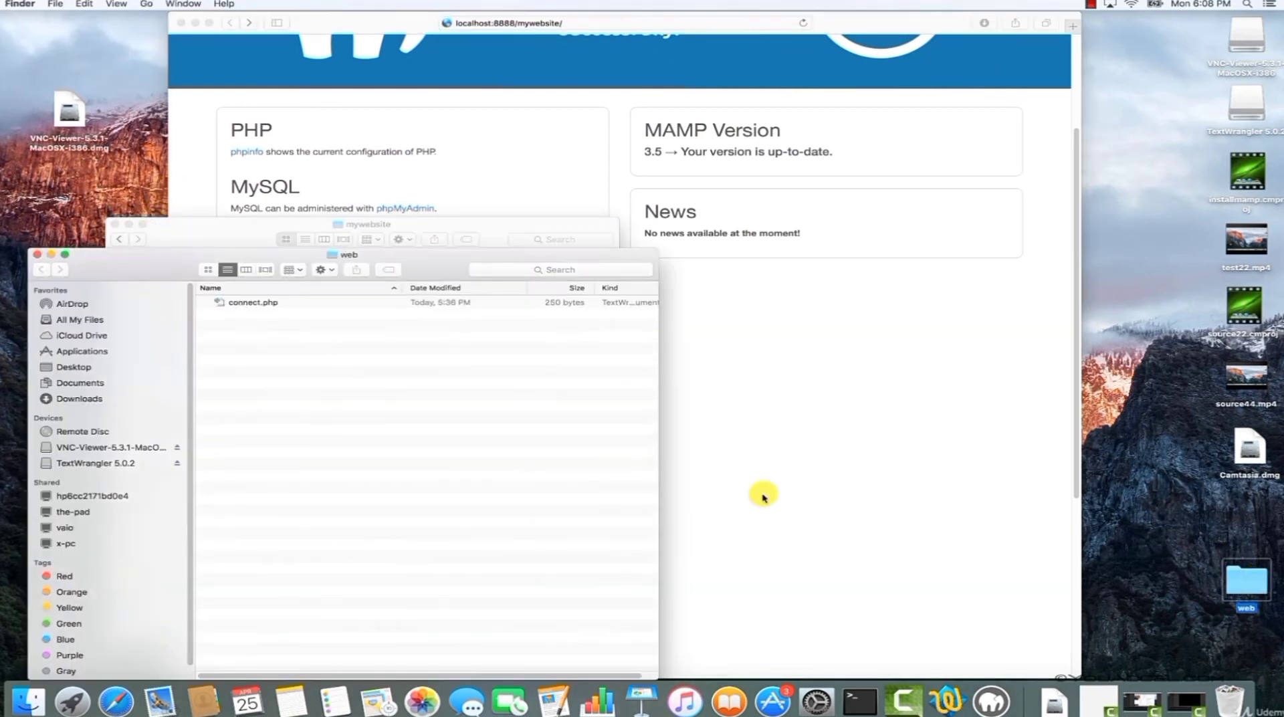
left_click(271, 305)
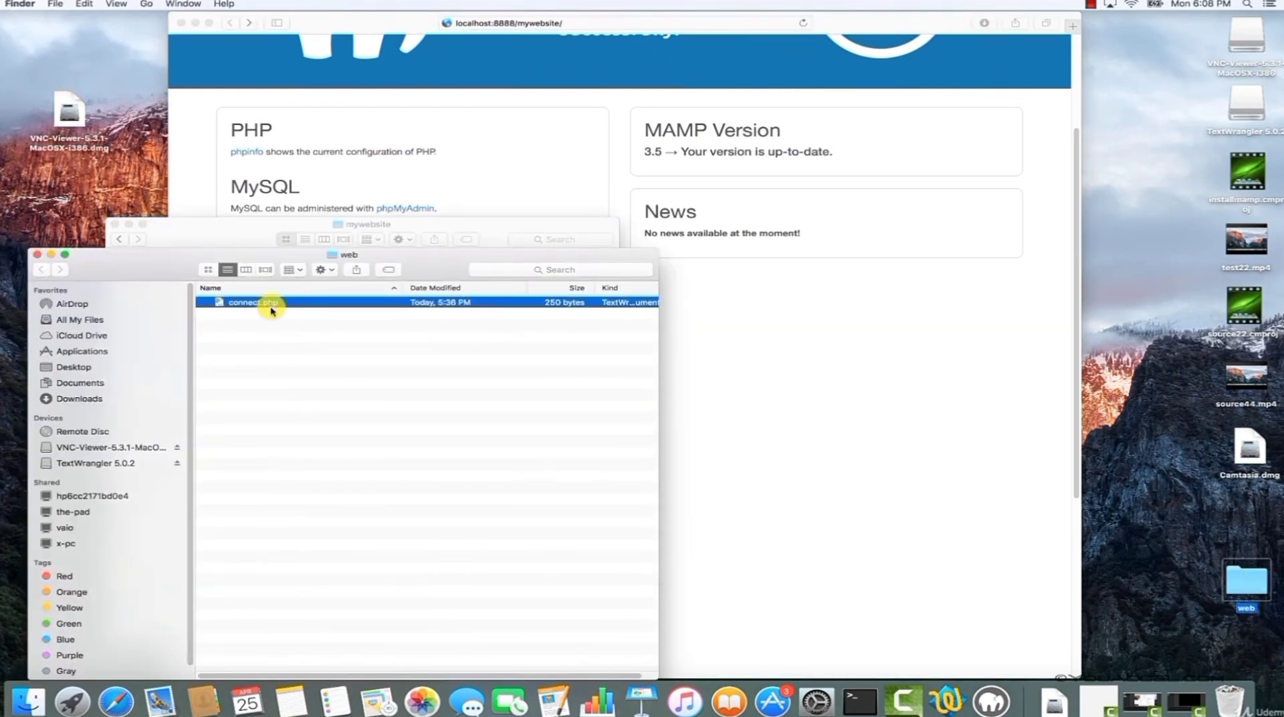
left_click(50, 256)
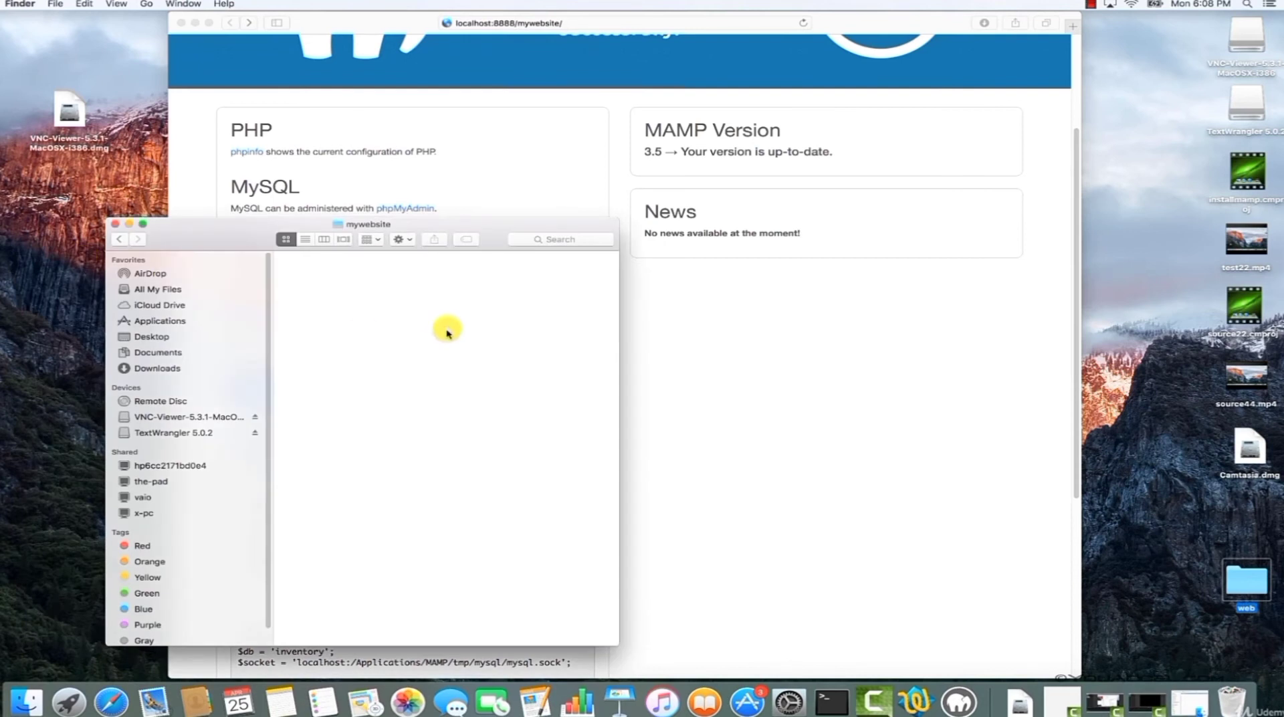
key("super+v")
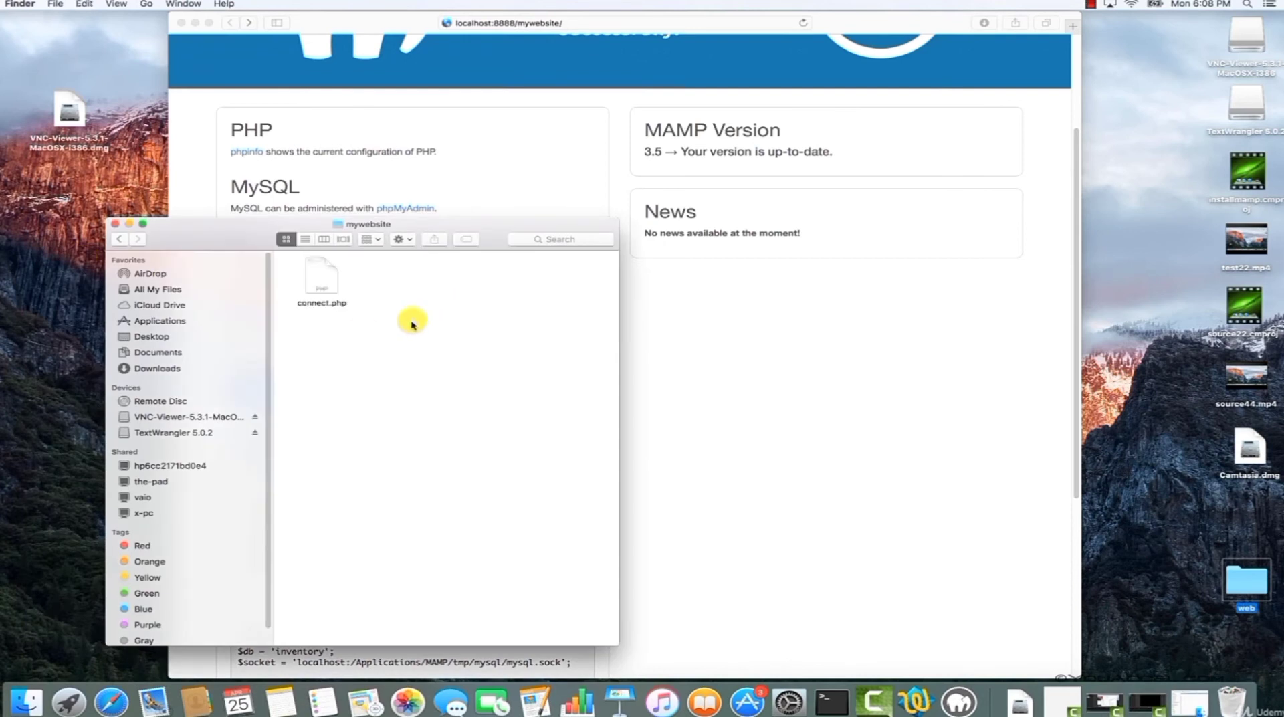
Open connect.php in TextWrangler and review its server name, username, password and connection code
double_click(323, 287)
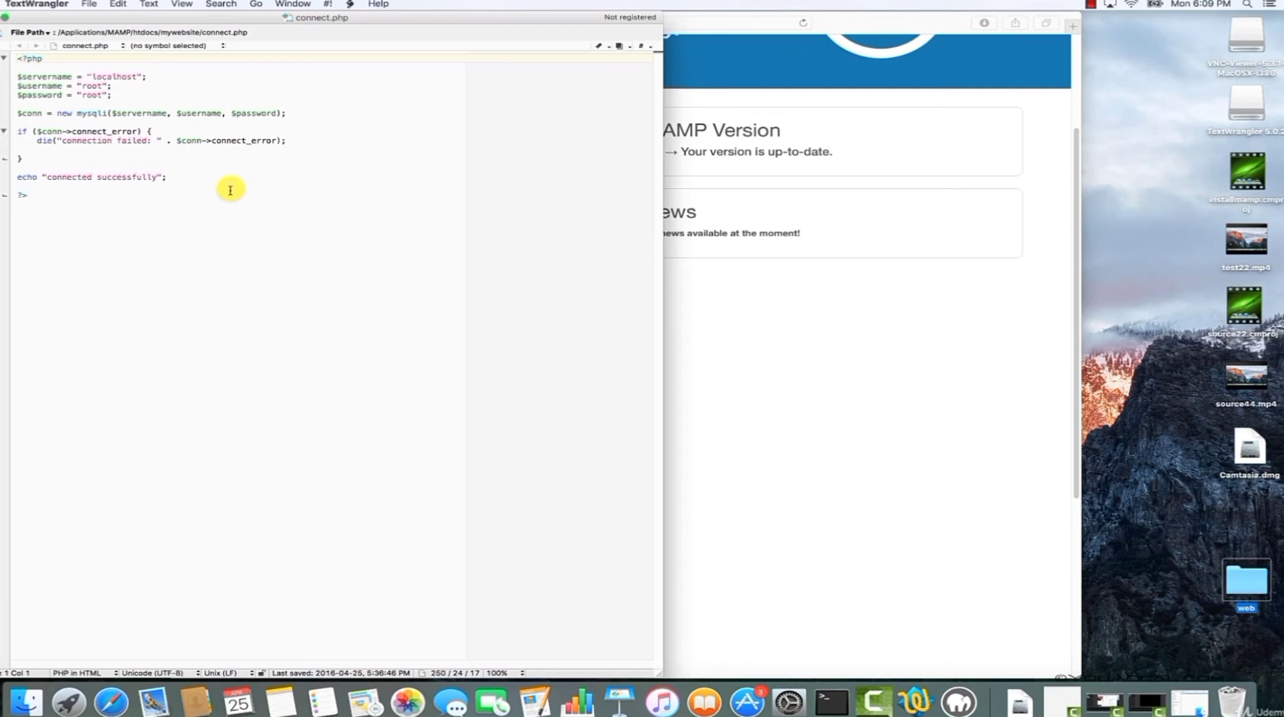
left_click_drag(93, 75, 134, 70)
left_click(112, 88)
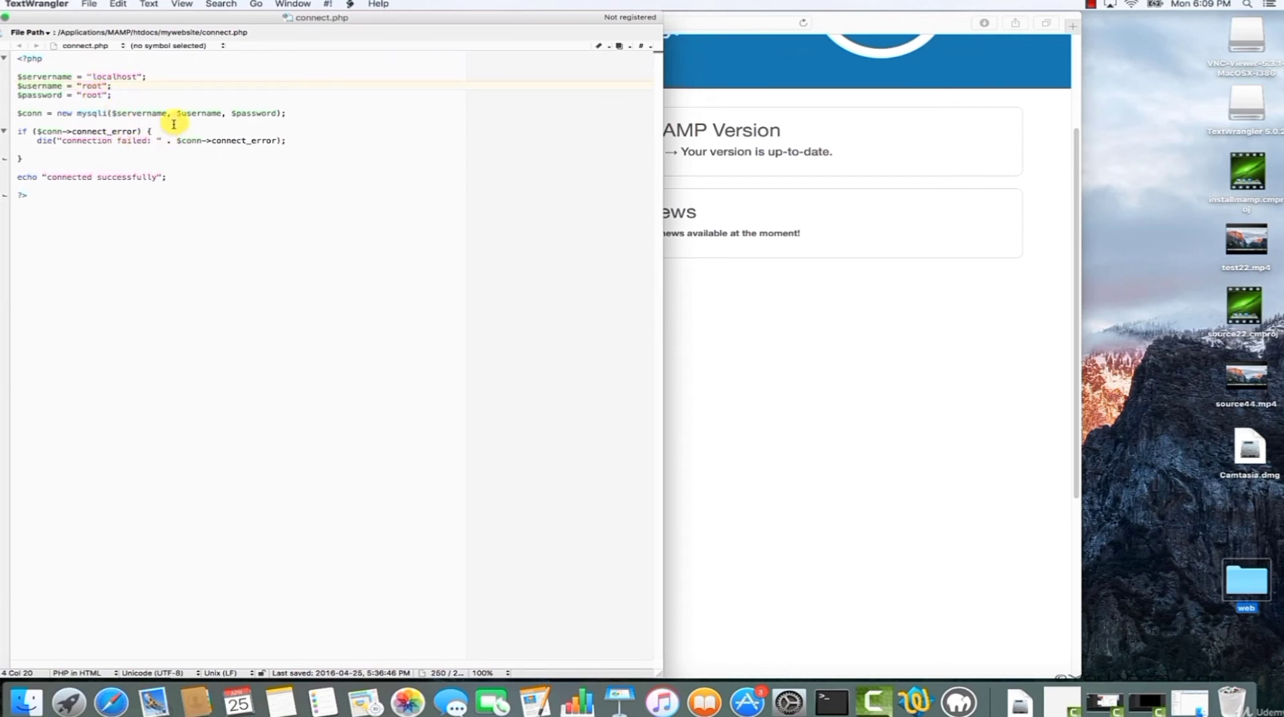
key("super+h")
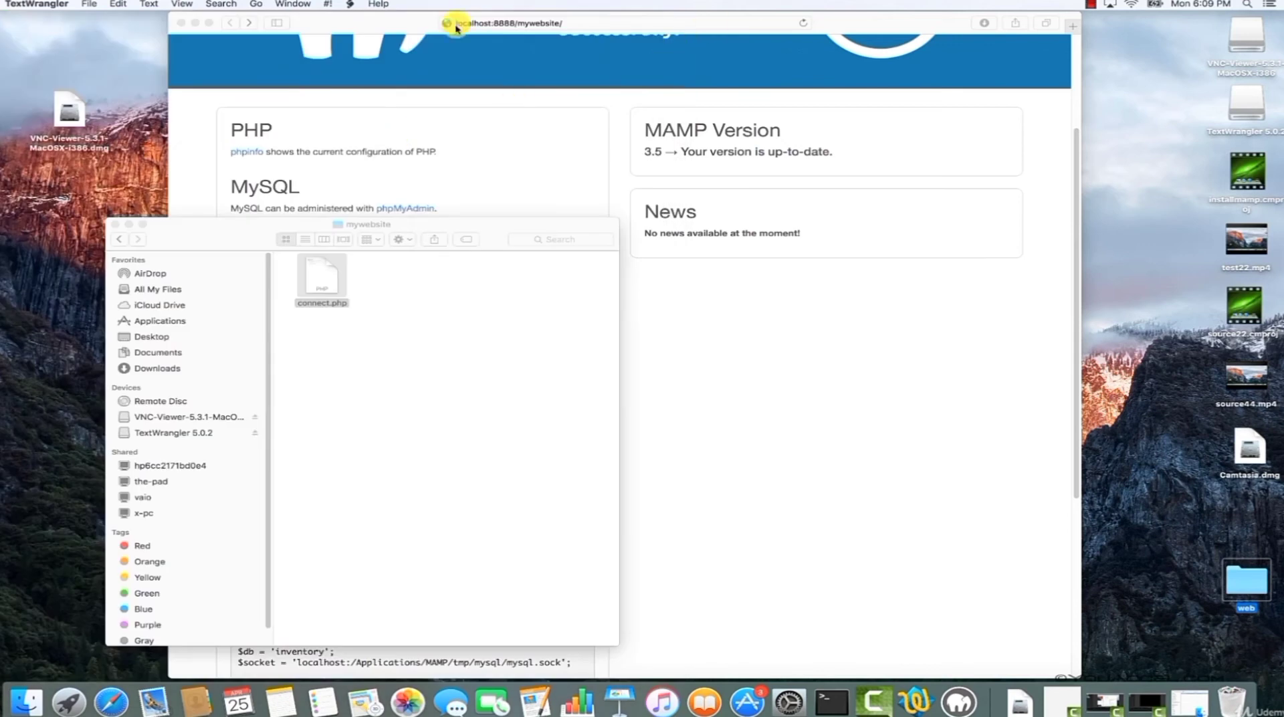
Load localhost:8888/mywebsite/connect.php in Safari to test the MySQL connection, and return to the MAMP start page
left_click(608, 26)
type("connect.php")
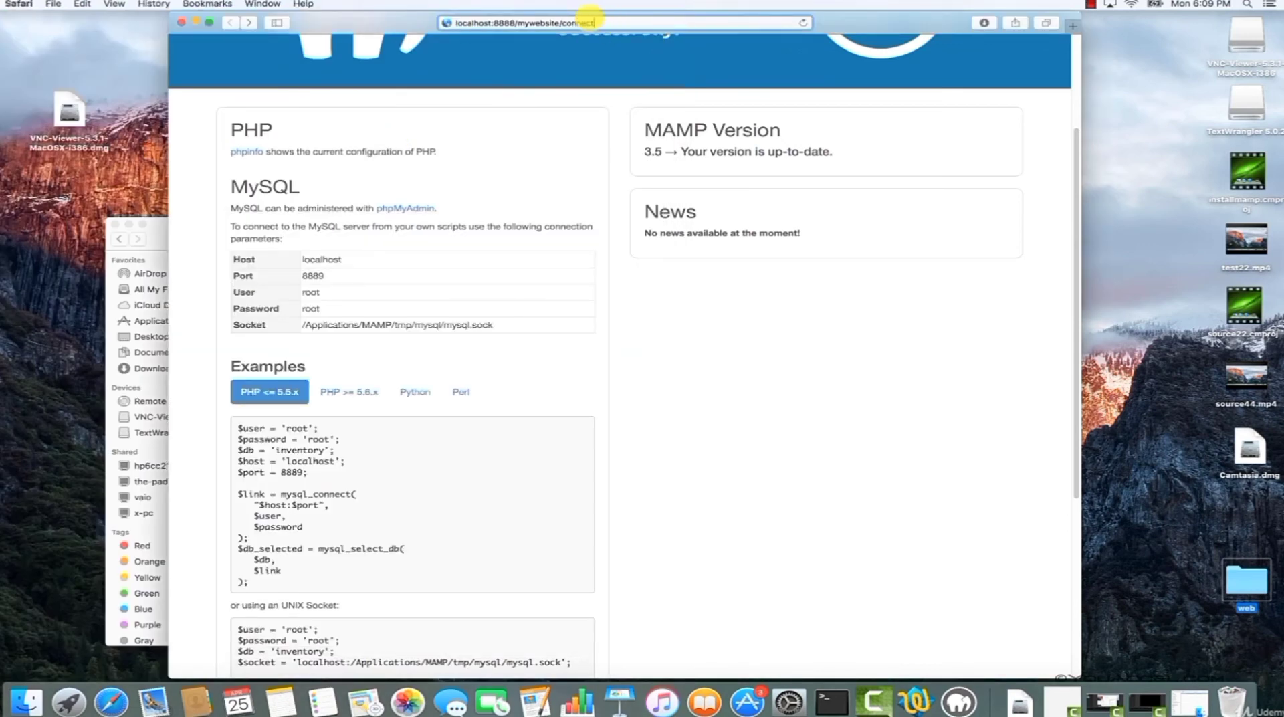
key("Return")
left_click_drag(295, 50, 208, 47)
left_click(289, 48)
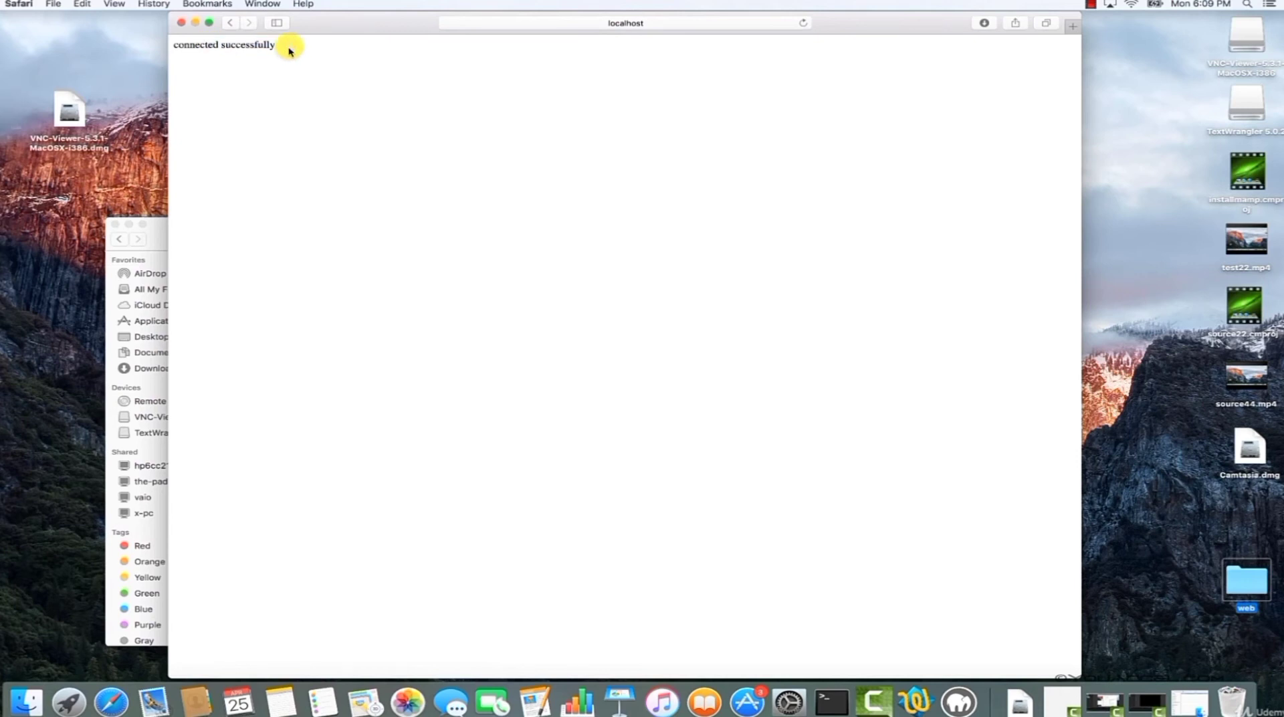
left_click(230, 23)
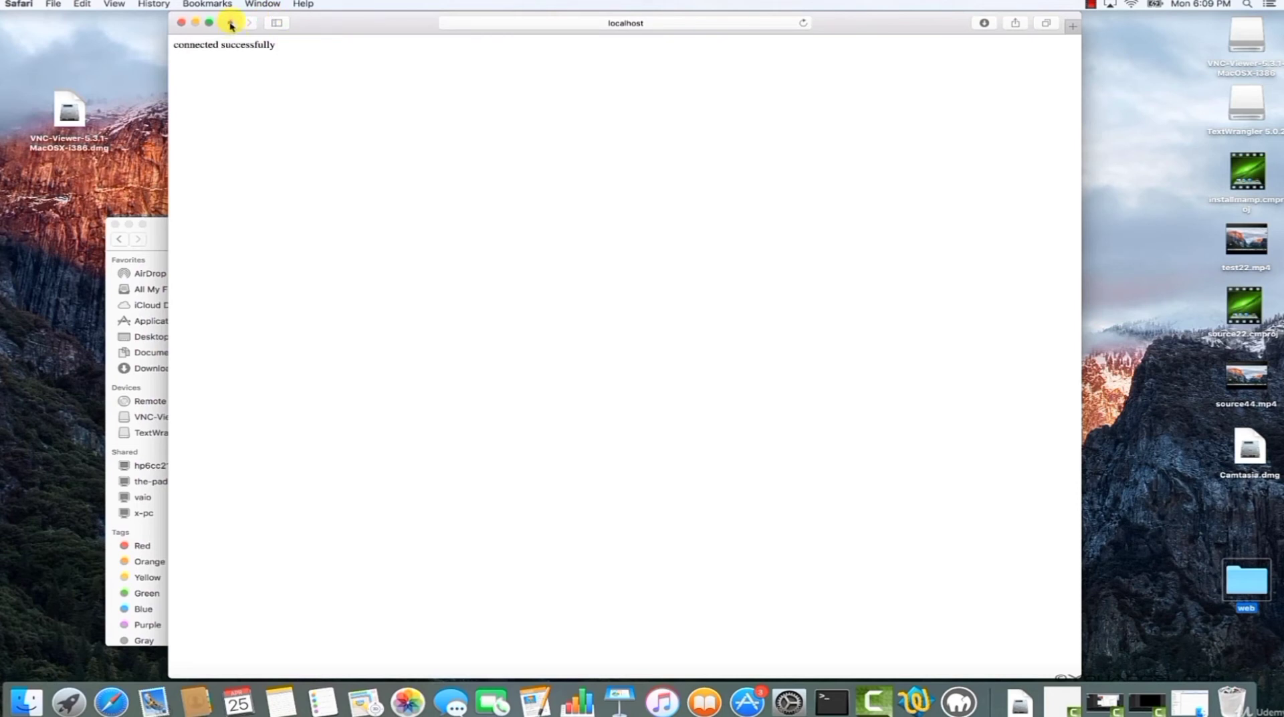
Reopen connect.php from the mywebsite folder and inspect the password assignment in the script
left_click(153, 235)
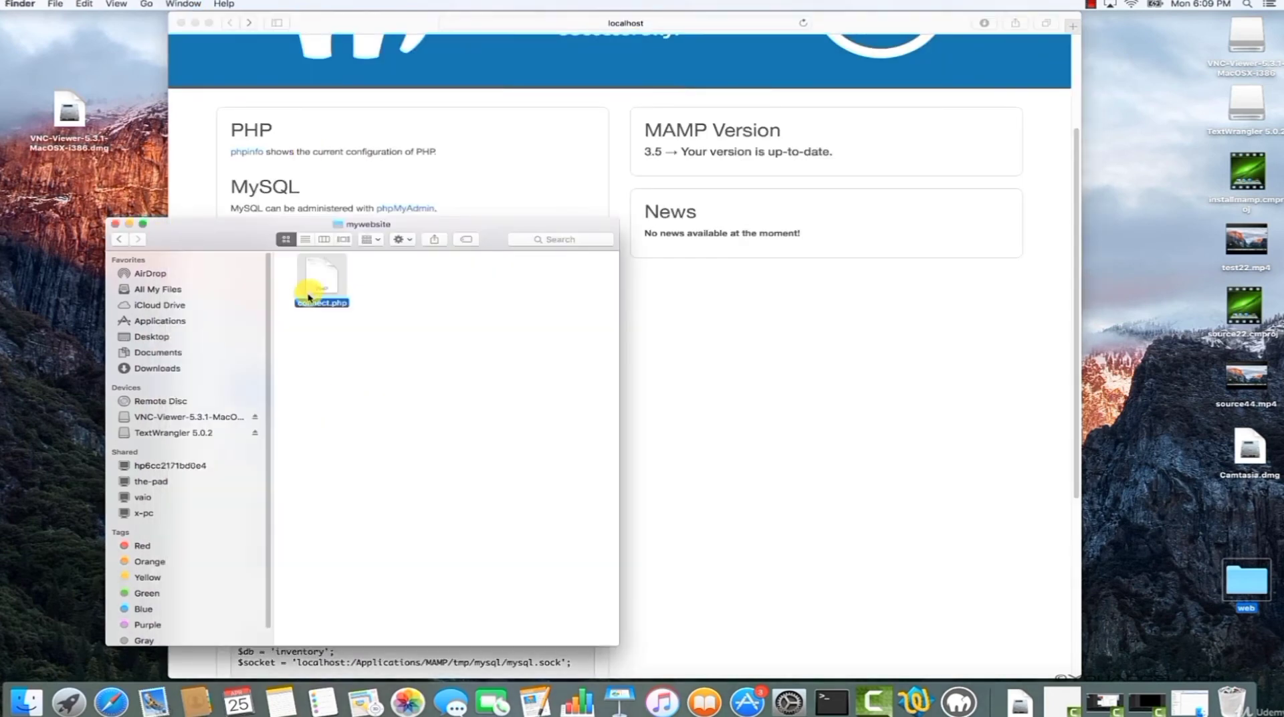
double_click(305, 287)
left_click(86, 94)
left_click(105, 95)
double_click(83, 96)
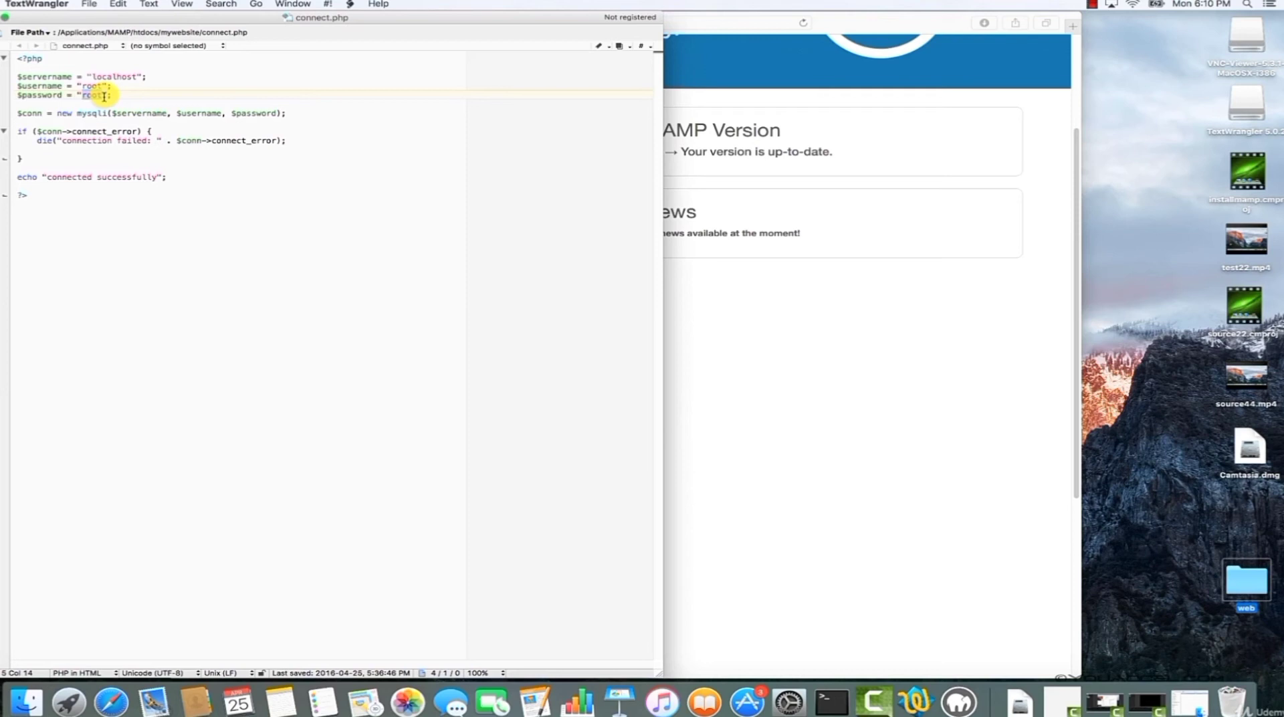
left_click(84, 95)
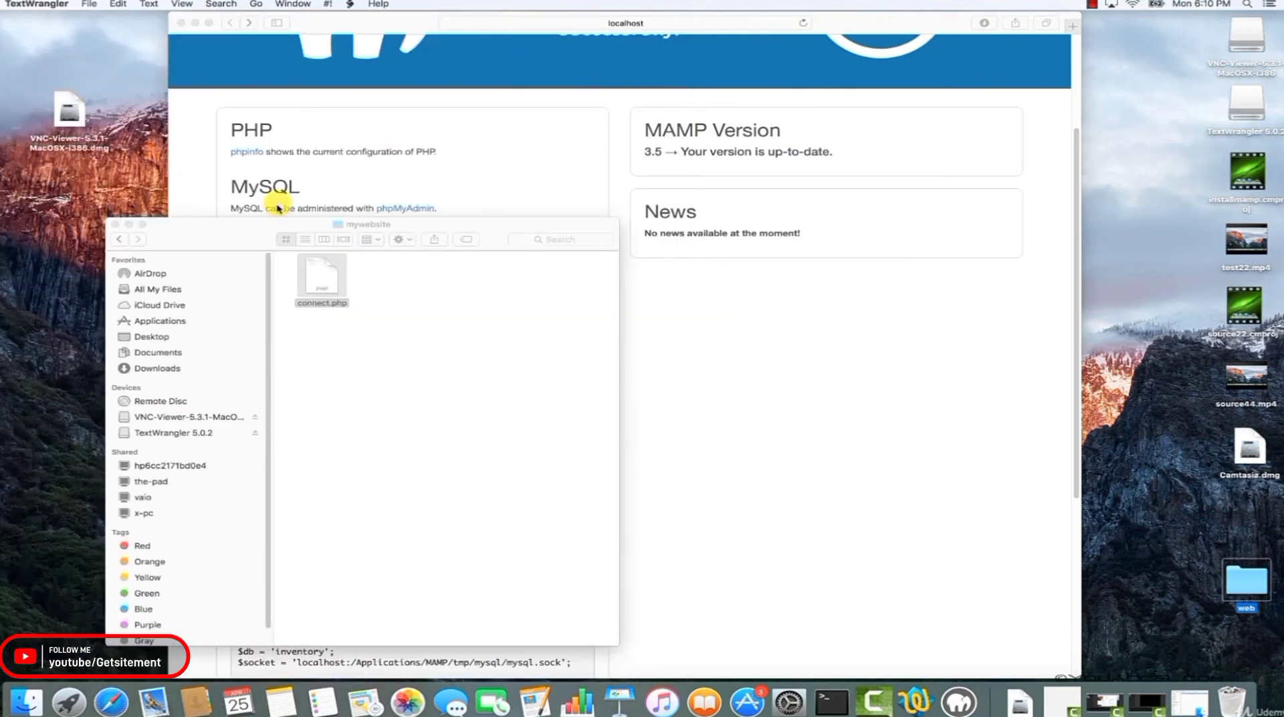
Move the mywebsite folder in htdocs to the Trash and return to the MAMP folder
right_click(360, 282)
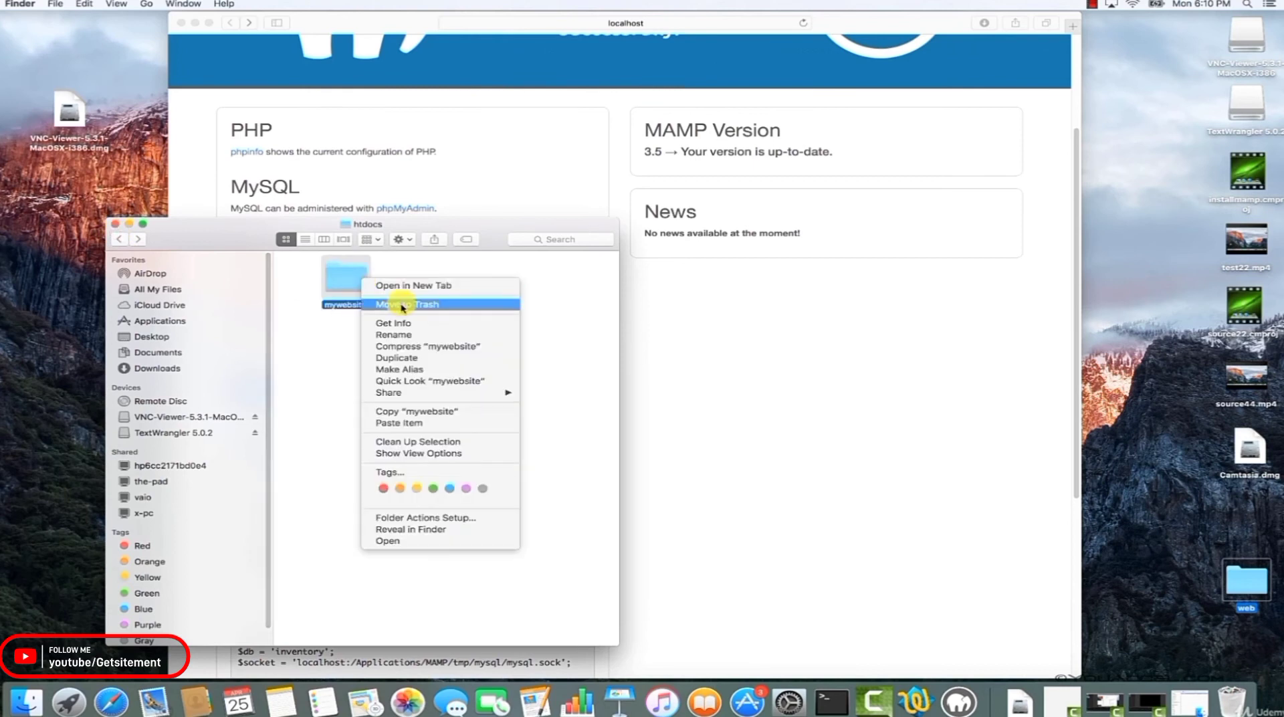
left_click(402, 305)
left_click(116, 240)
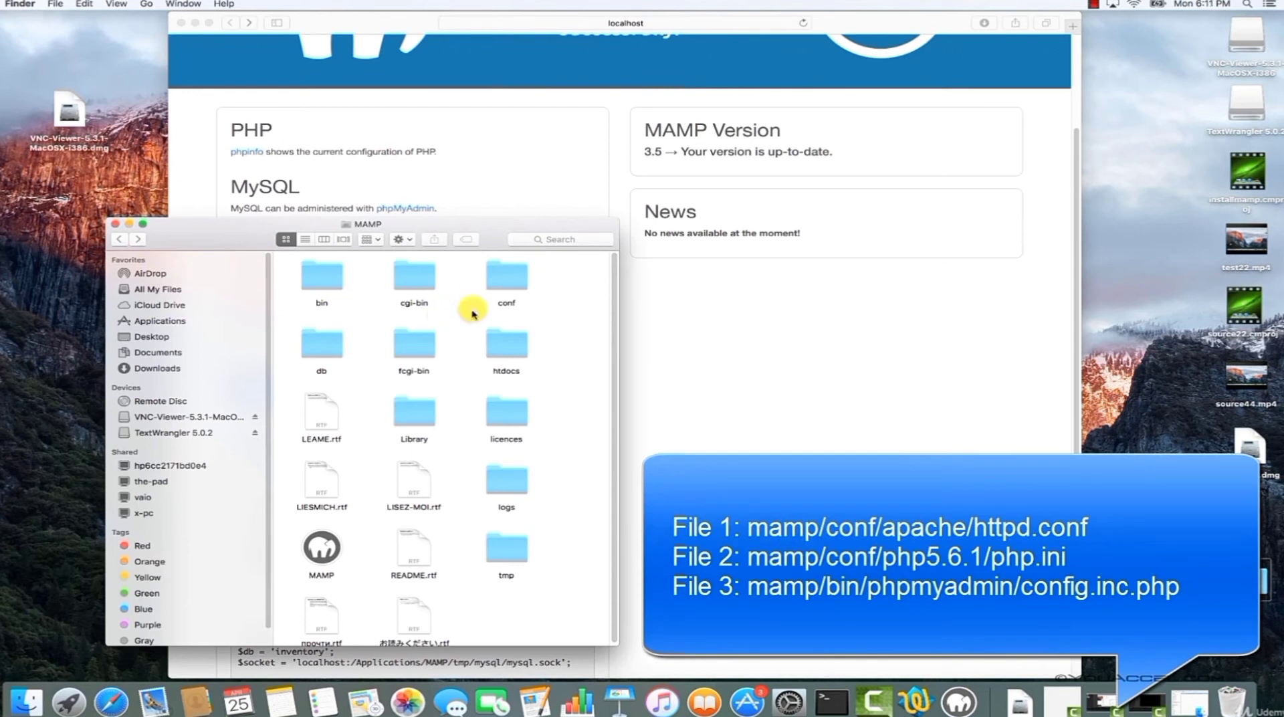
Open httpd.conf from MAMP's conf/apache folder, look through the Apache configuration and close the file
left_click(516, 284)
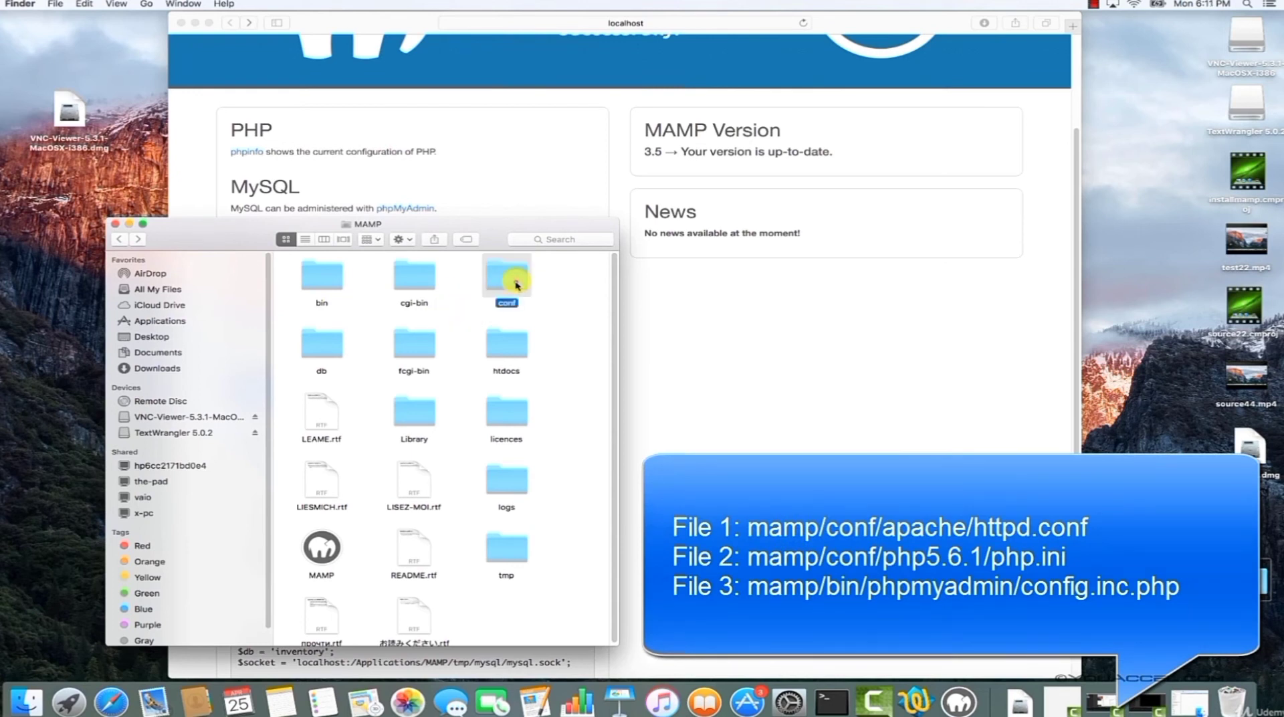
double_click(517, 284)
double_click(319, 283)
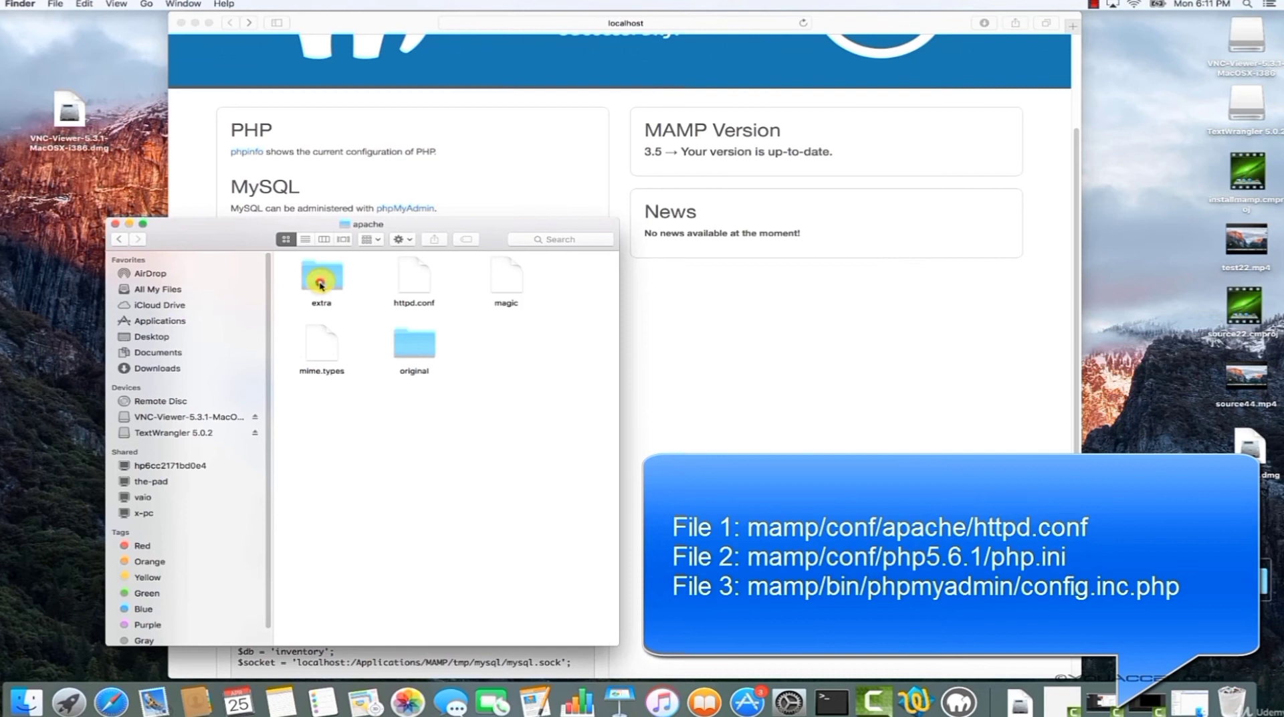
double_click(416, 280)
left_click_drag(658, 122, 654, 86)
key("super+w")
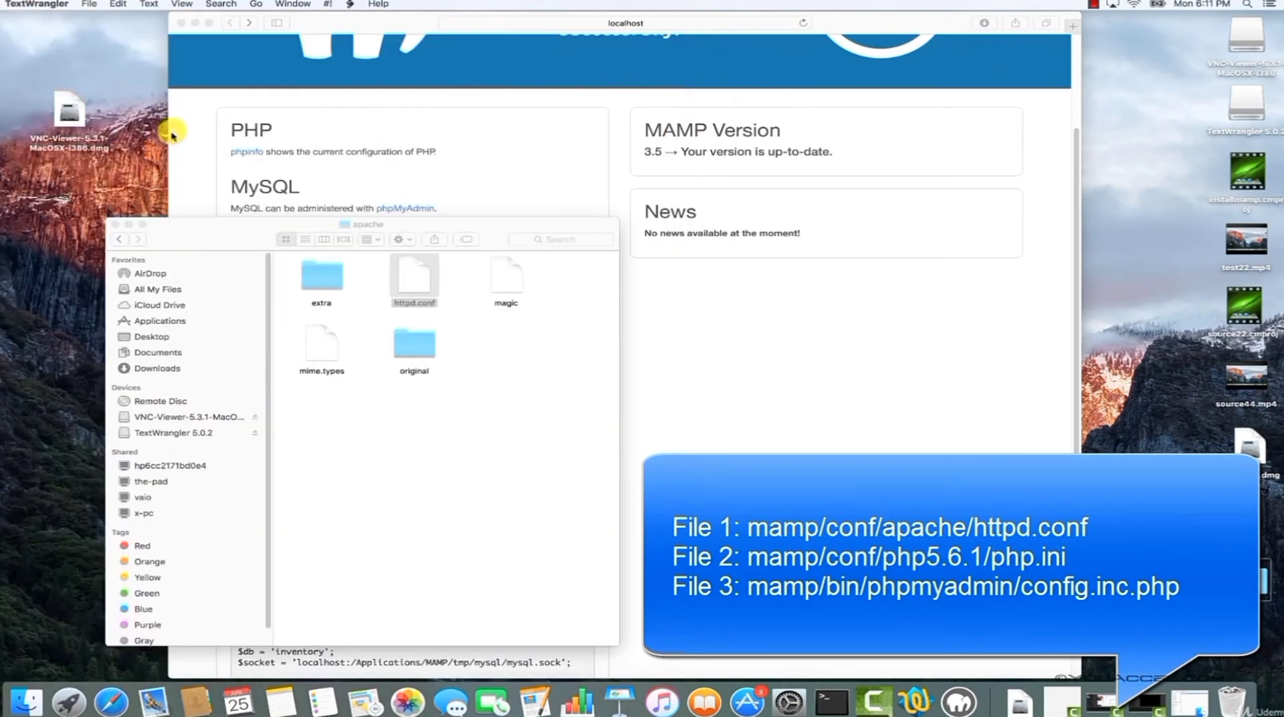
Open php.ini from the conf/php5.6.1 folder, look through the PHP settings and close the file
left_click(119, 239)
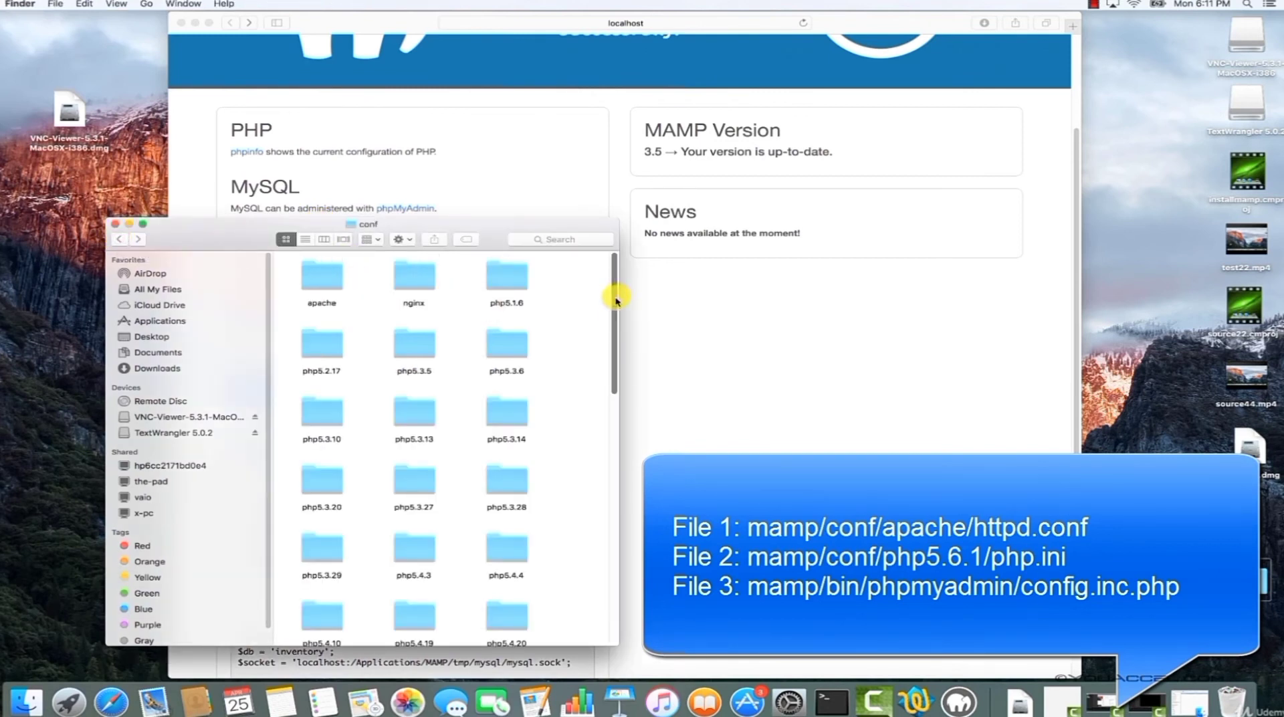
scroll(430, 515, "down", 10)
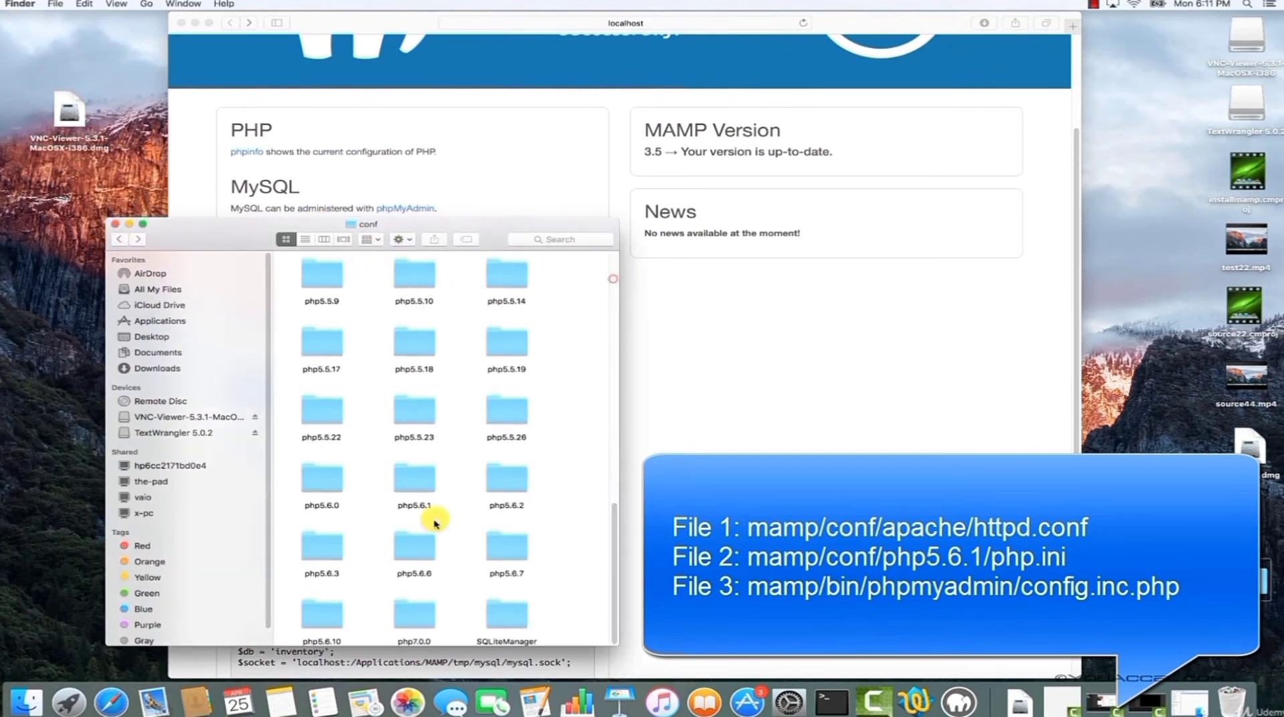
double_click(423, 484)
double_click(420, 289)
left_click_drag(658, 79, 26, 62)
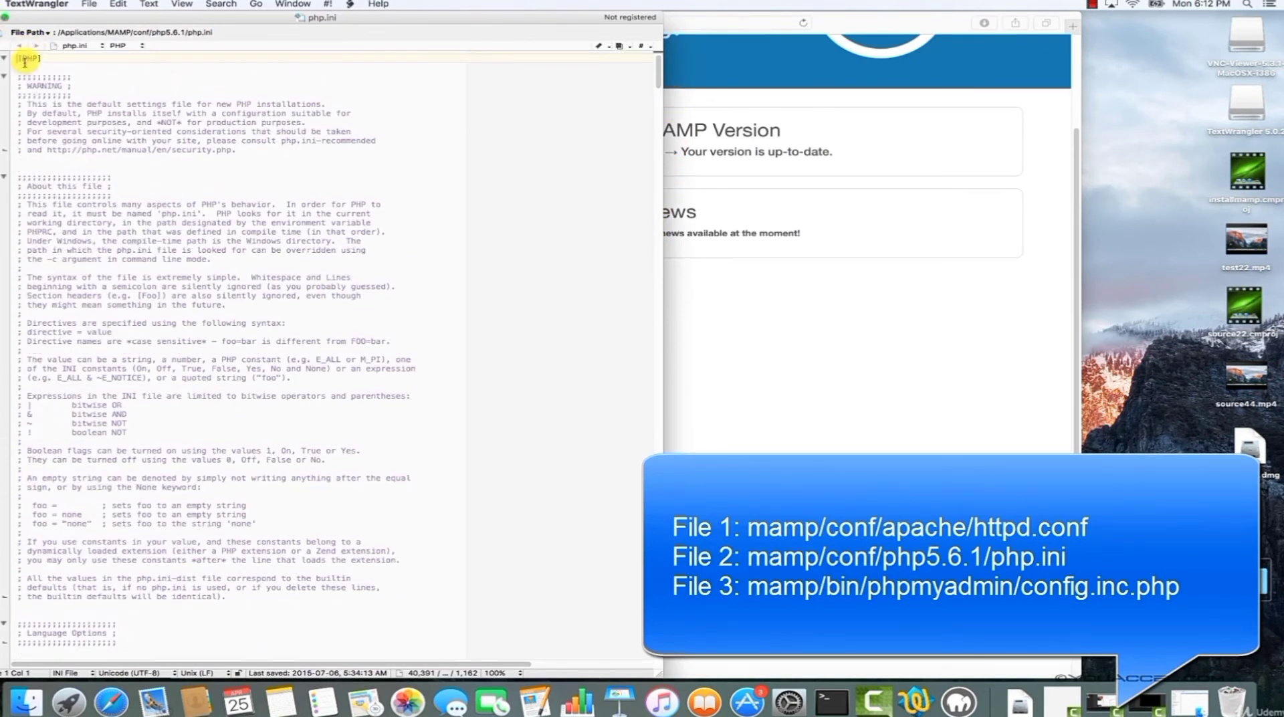
left_click(1, 18)
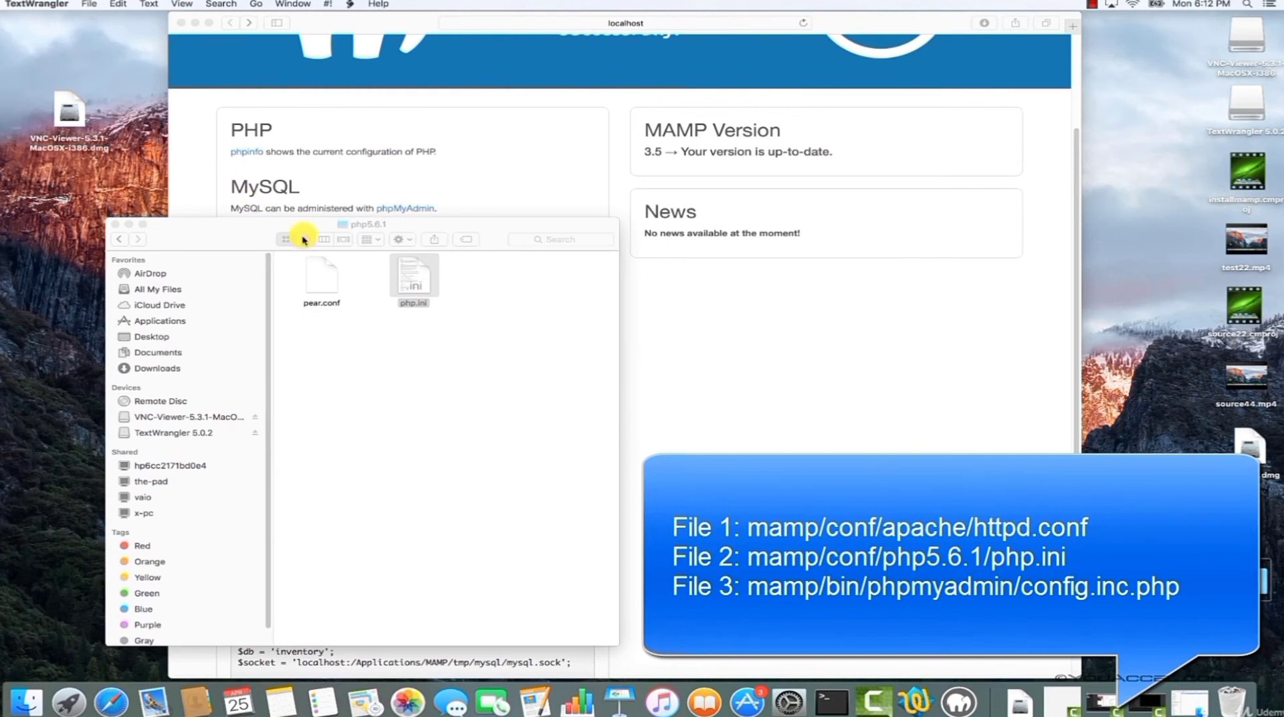
Open config.inc.php from MAMP's bin/phpMyAdmin folder, look through the phpMyAdmin configuration and close the file
left_click(117, 241)
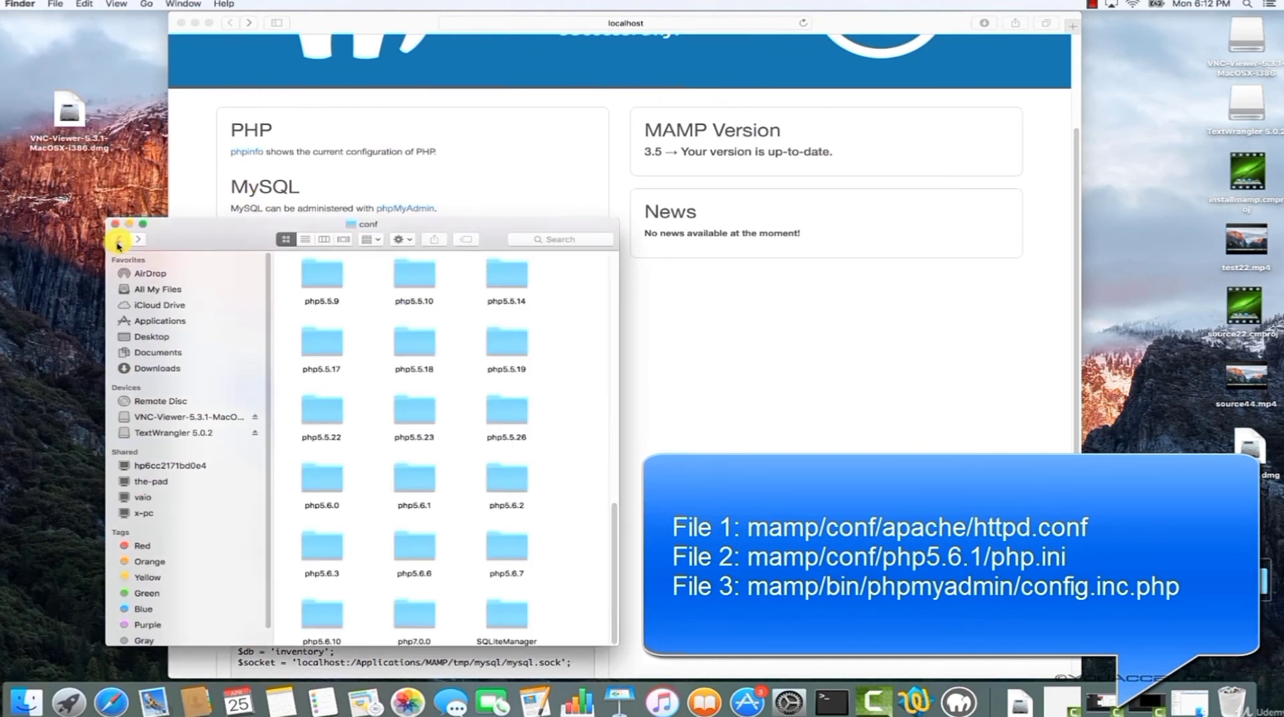
left_click(118, 241)
double_click(324, 279)
double_click(345, 404)
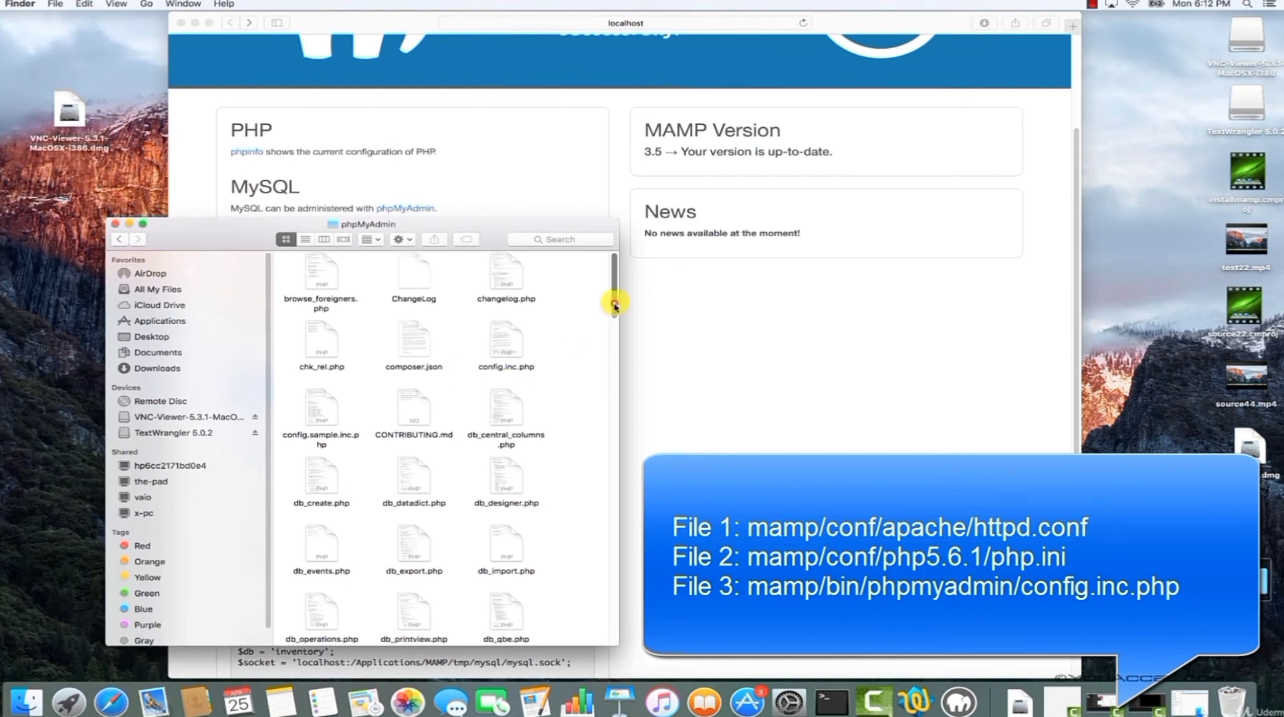
left_click_drag(611, 301, 610, 307)
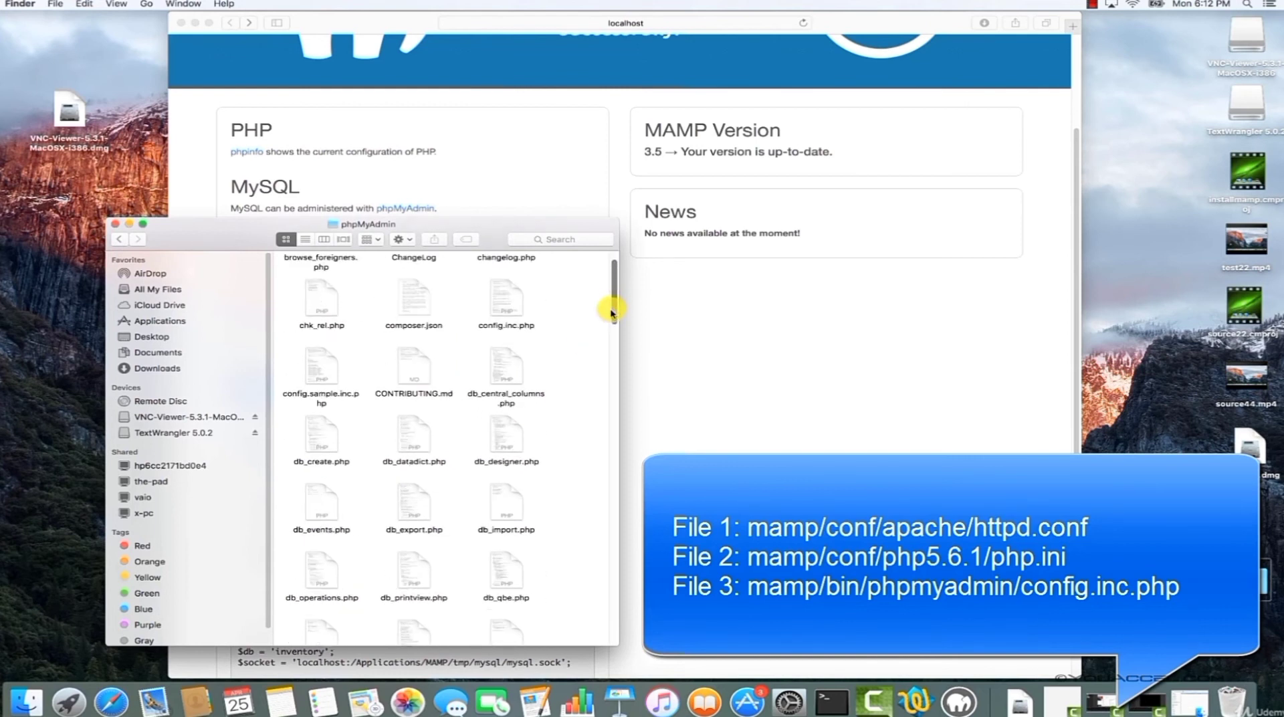
double_click(510, 311)
mouse_move(653, 95)
left_mouse_down()
mouse_move(646, 158)
mouse_move(658, 153)
mouse_move(658, 59)
left_mouse_up()
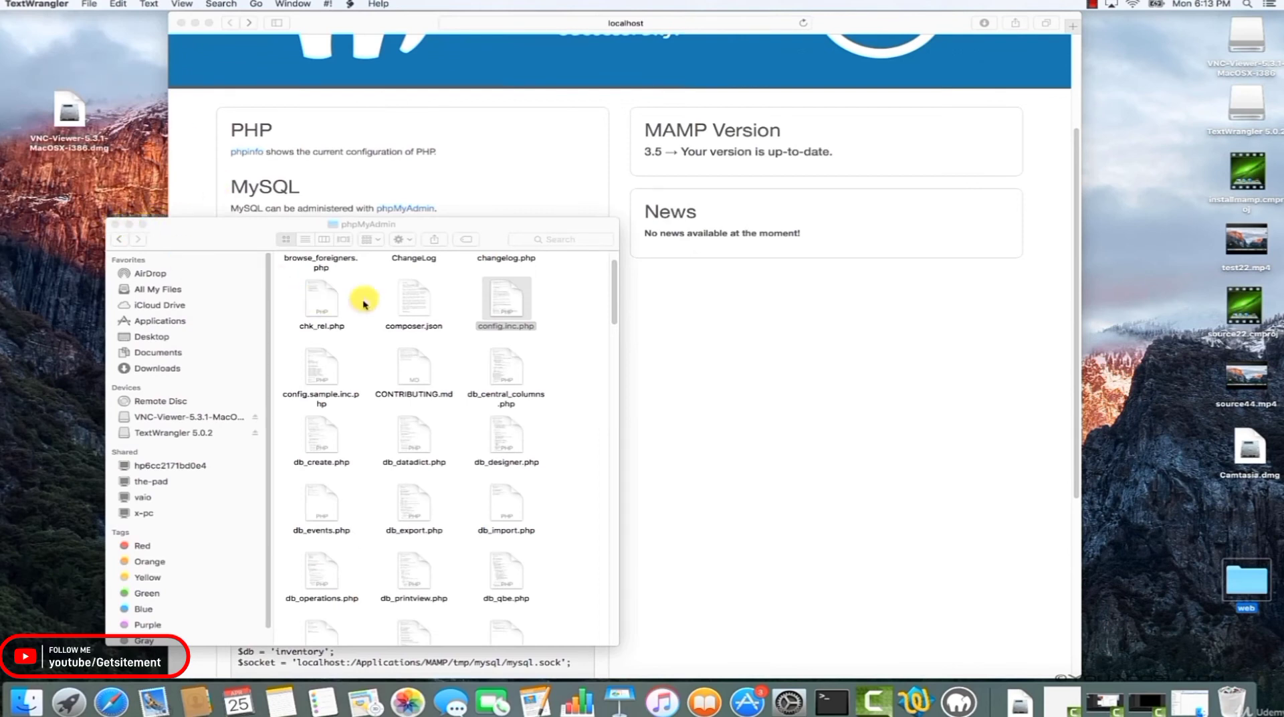
Close the phpMyAdmin folder window and put away the browser window showing the MAMP start page
left_click(115, 224)
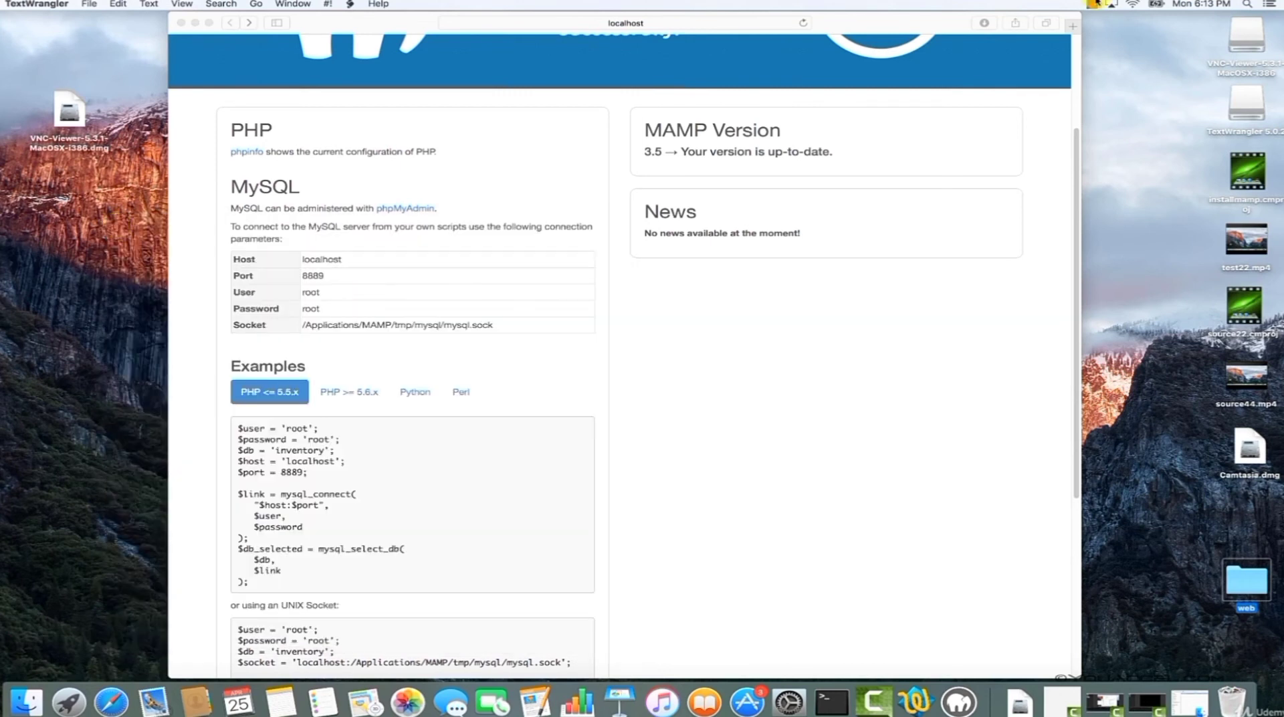
left_click(420, 19)
left_click(189, 29)
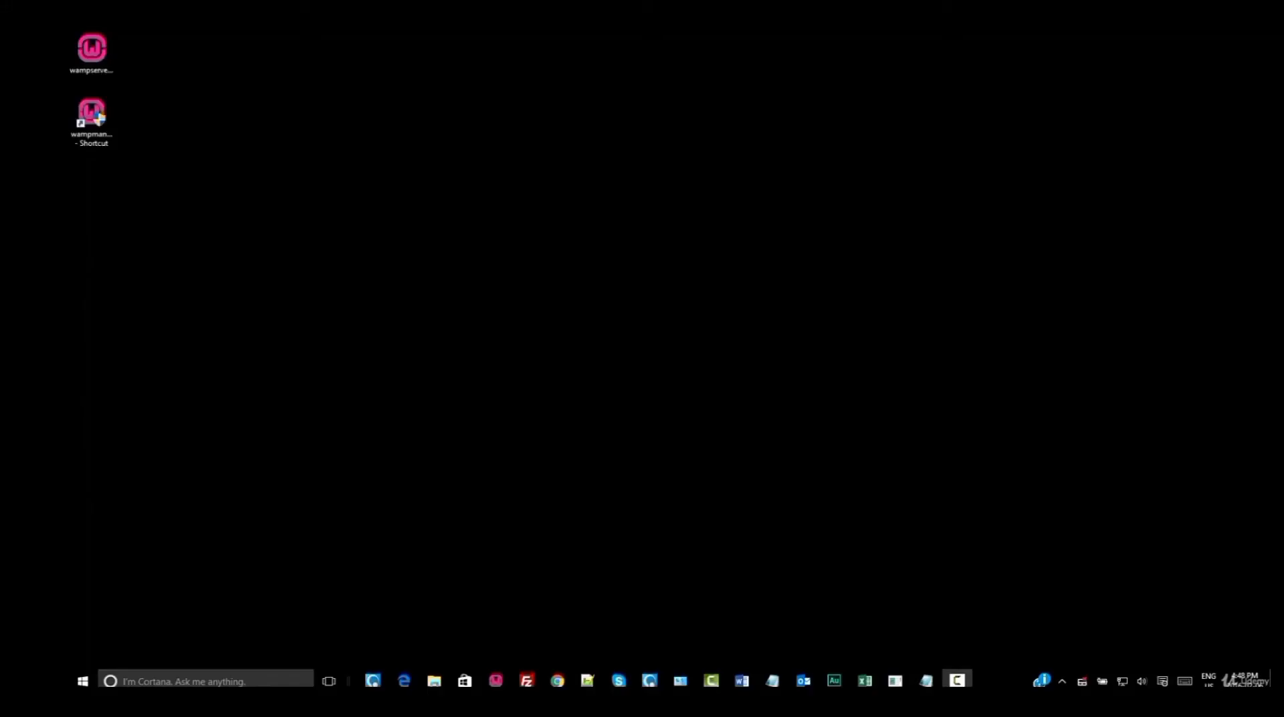
Launch WampServer from the wampmanager desktop shortcut and bring up its options from the Windows notification area
double_click(85, 121)
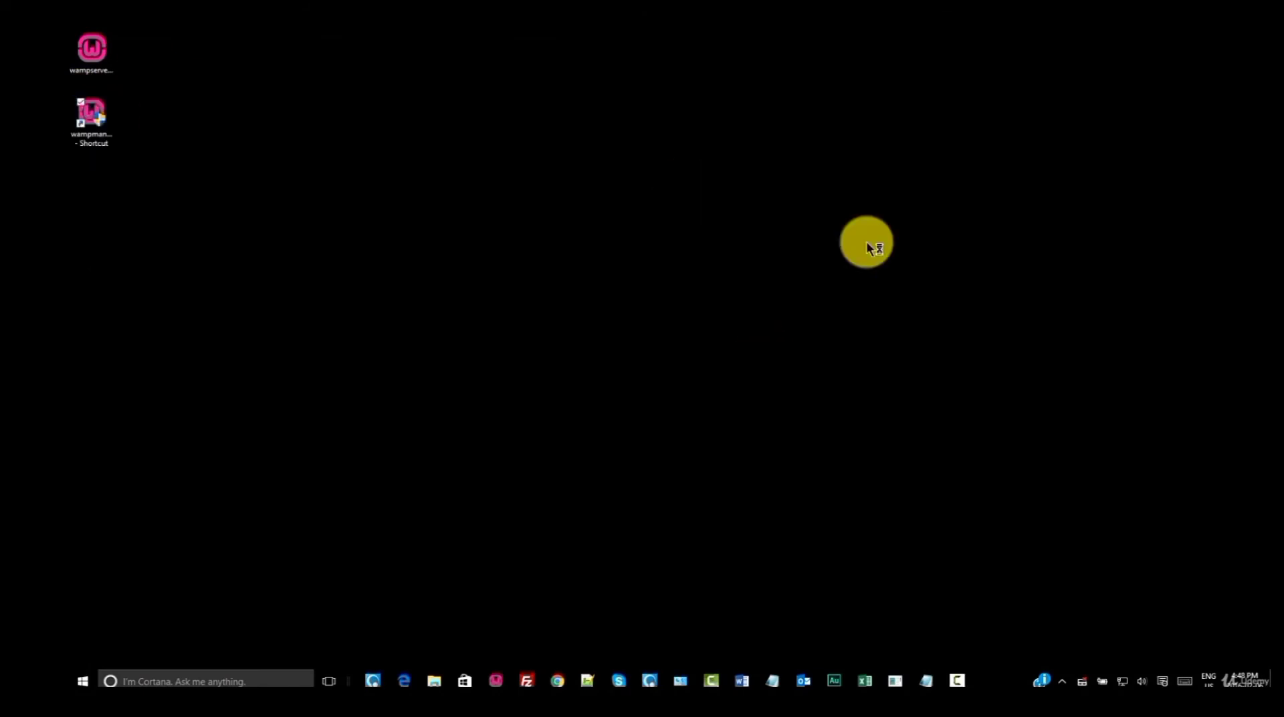
left_click(1064, 681)
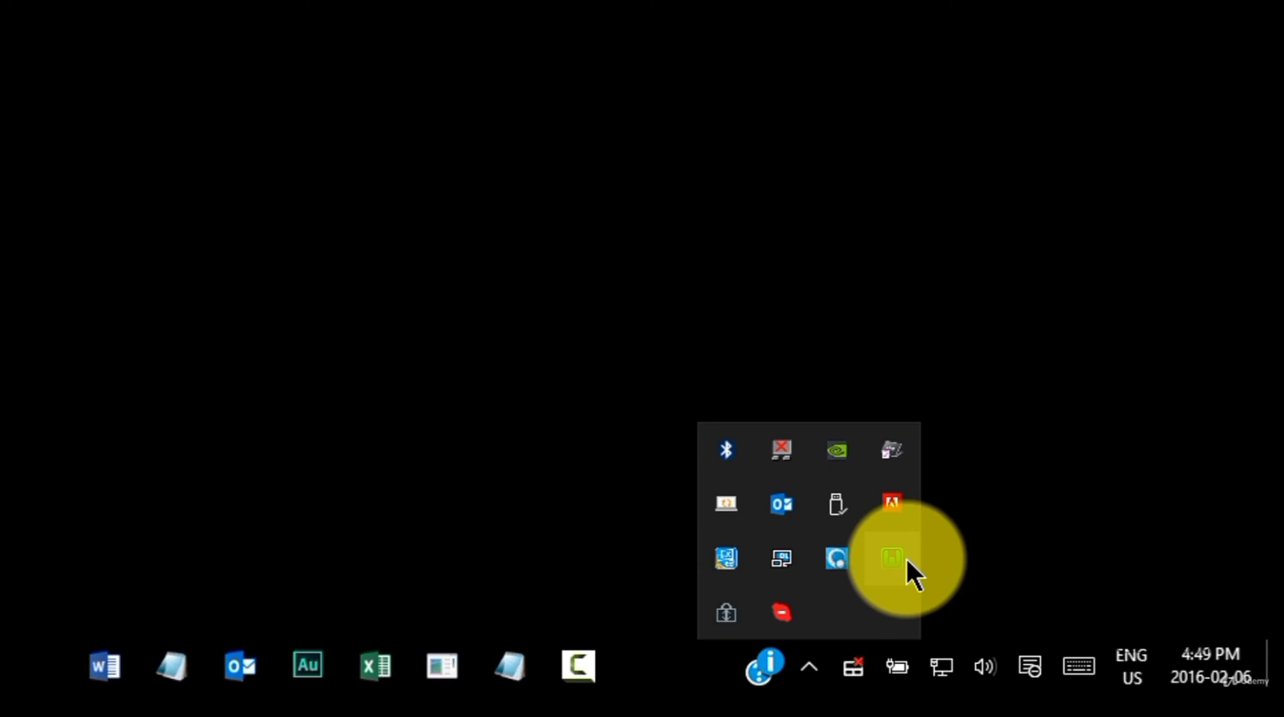
left_click(907, 560)
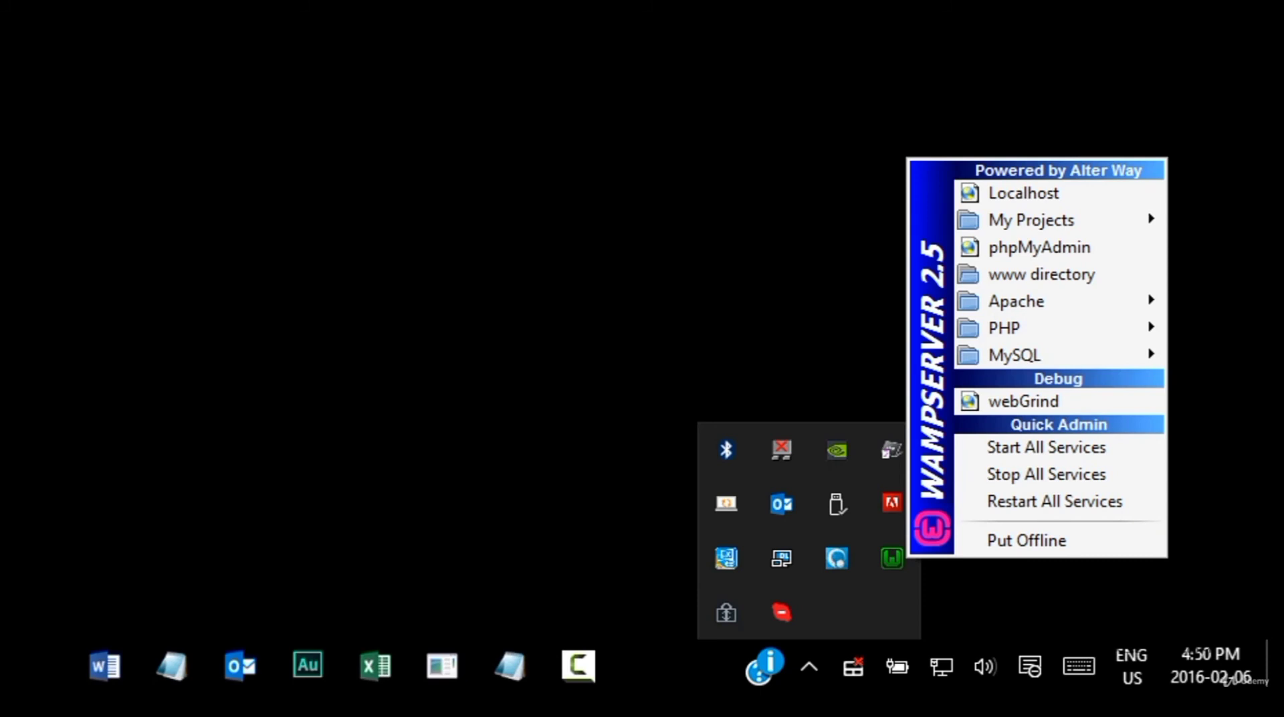
Look through WampServer's MySQL service options and its PHP version, settings and extensions
mouse_move(1054, 353)
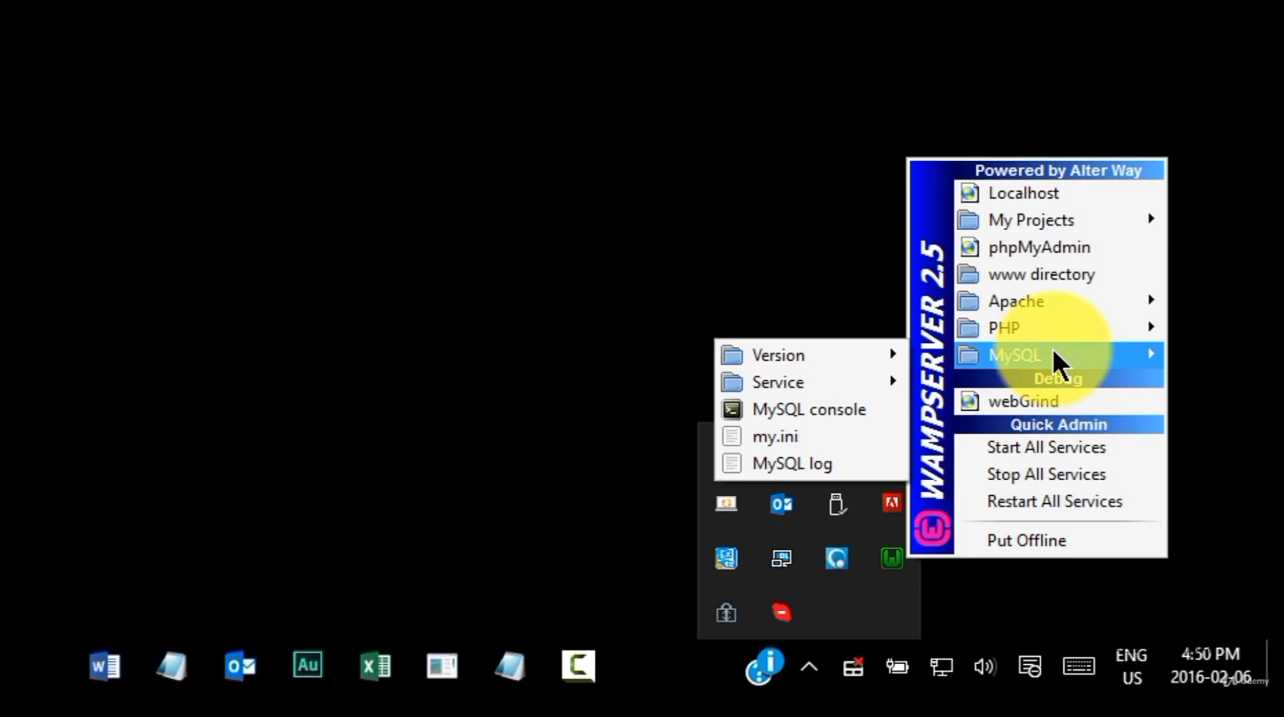
mouse_move(791, 380)
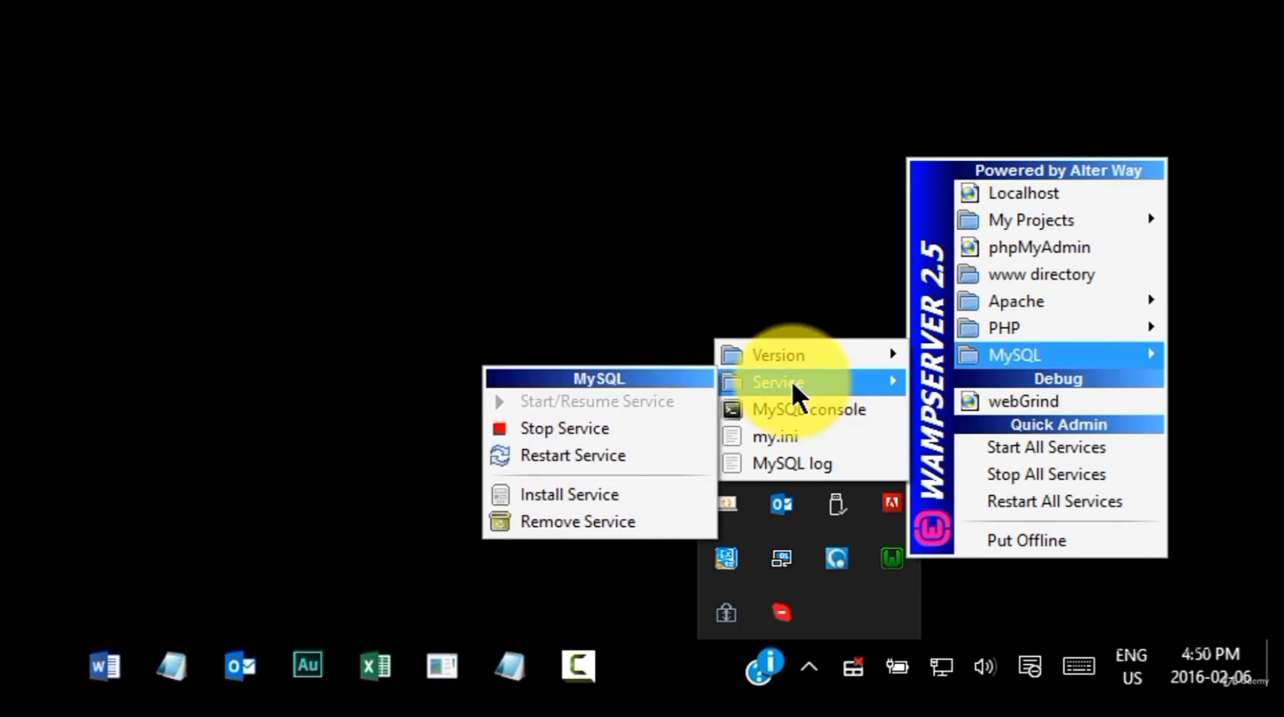
mouse_move(791, 353)
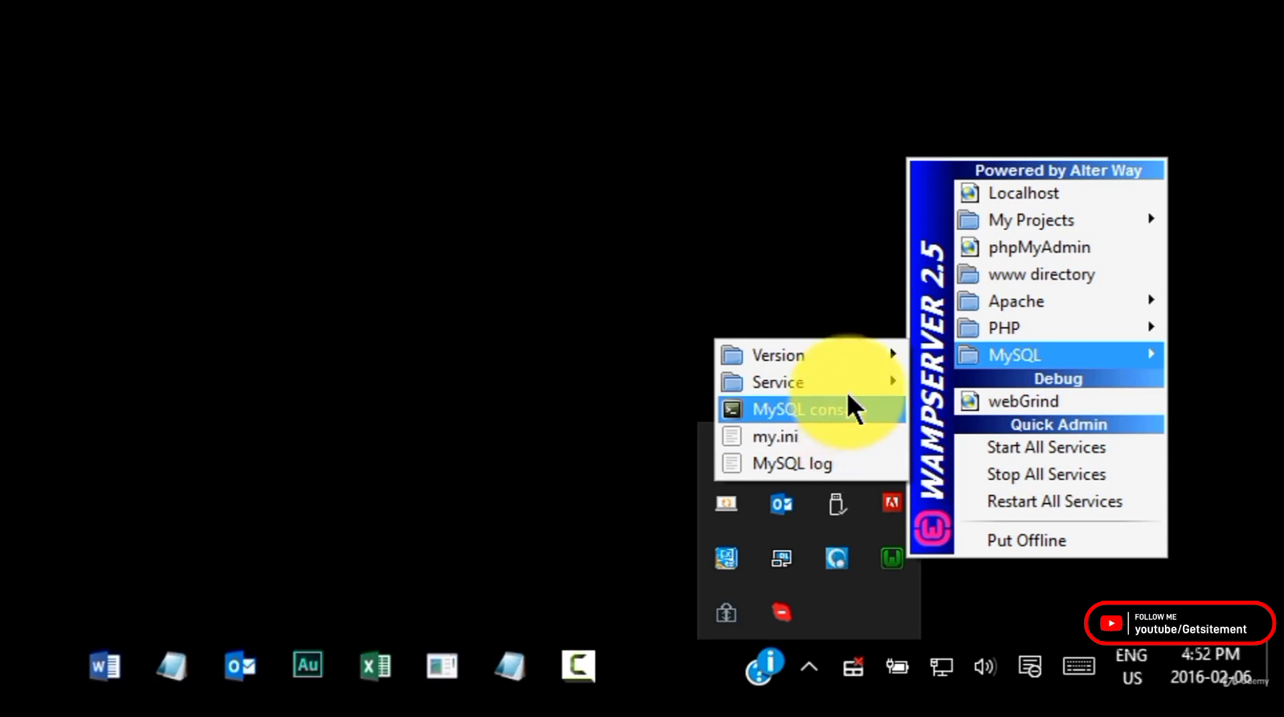
mouse_move(995, 324)
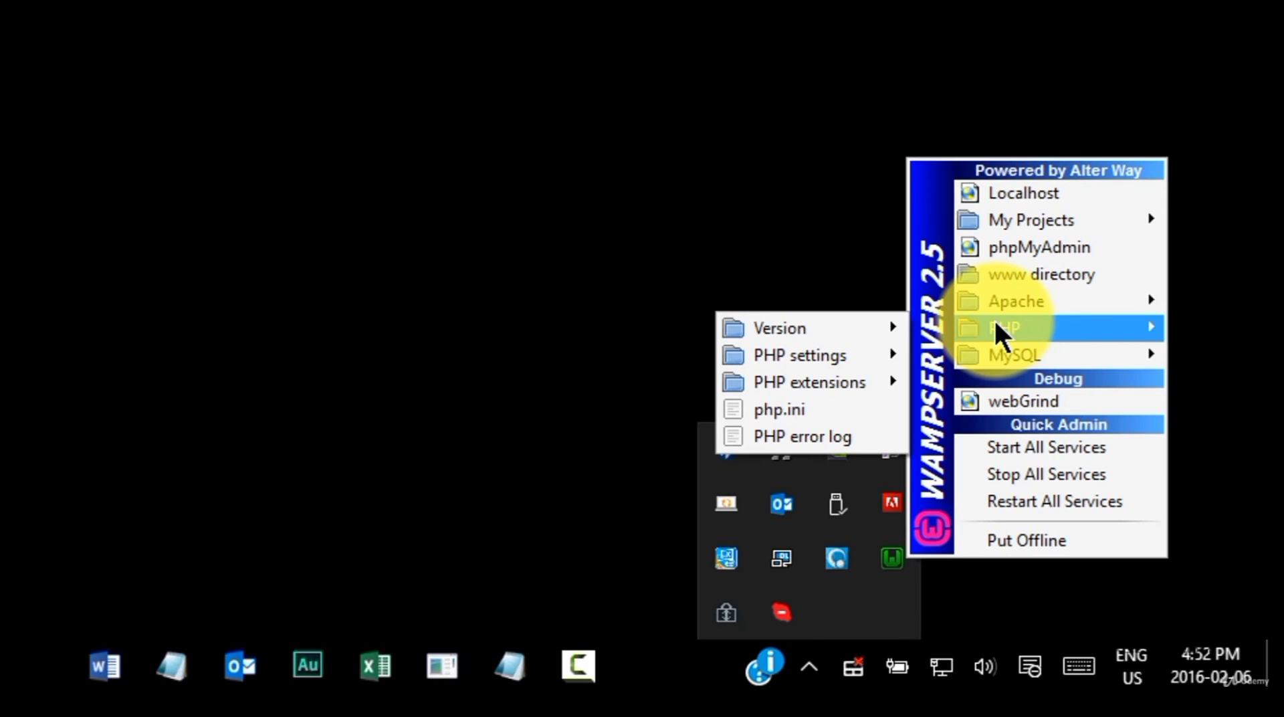
mouse_move(849, 327)
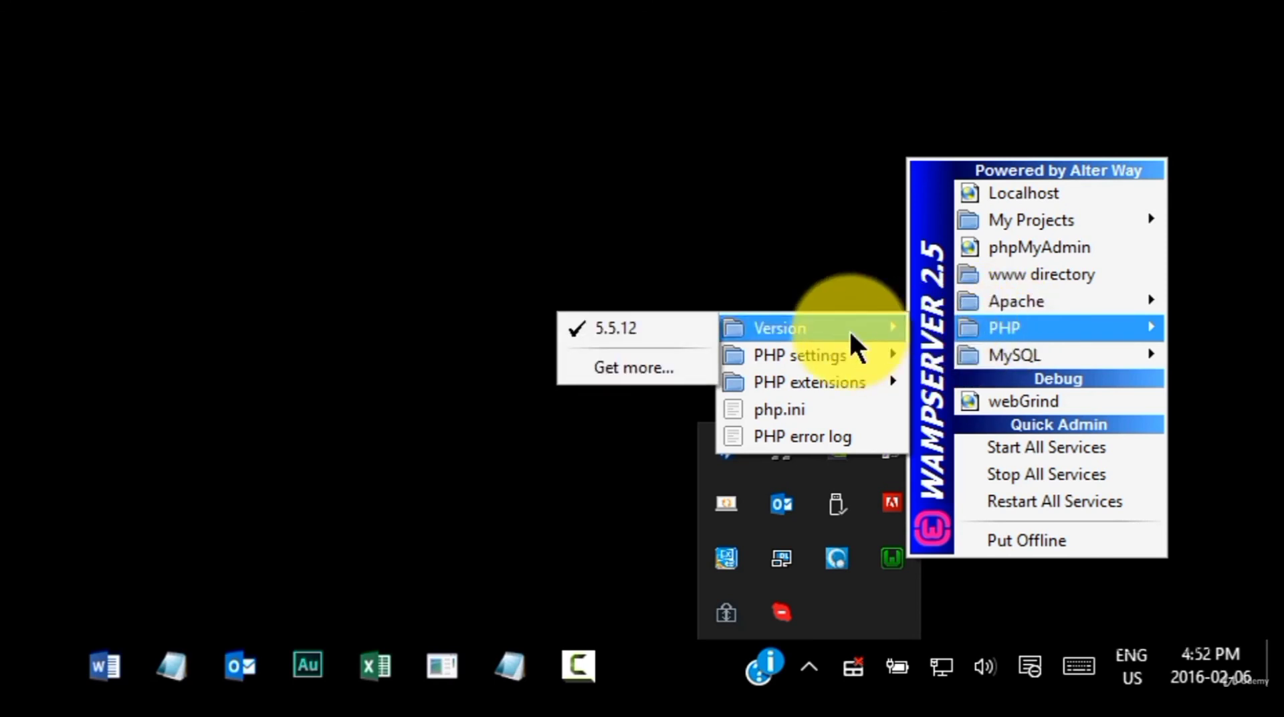
mouse_move(848, 351)
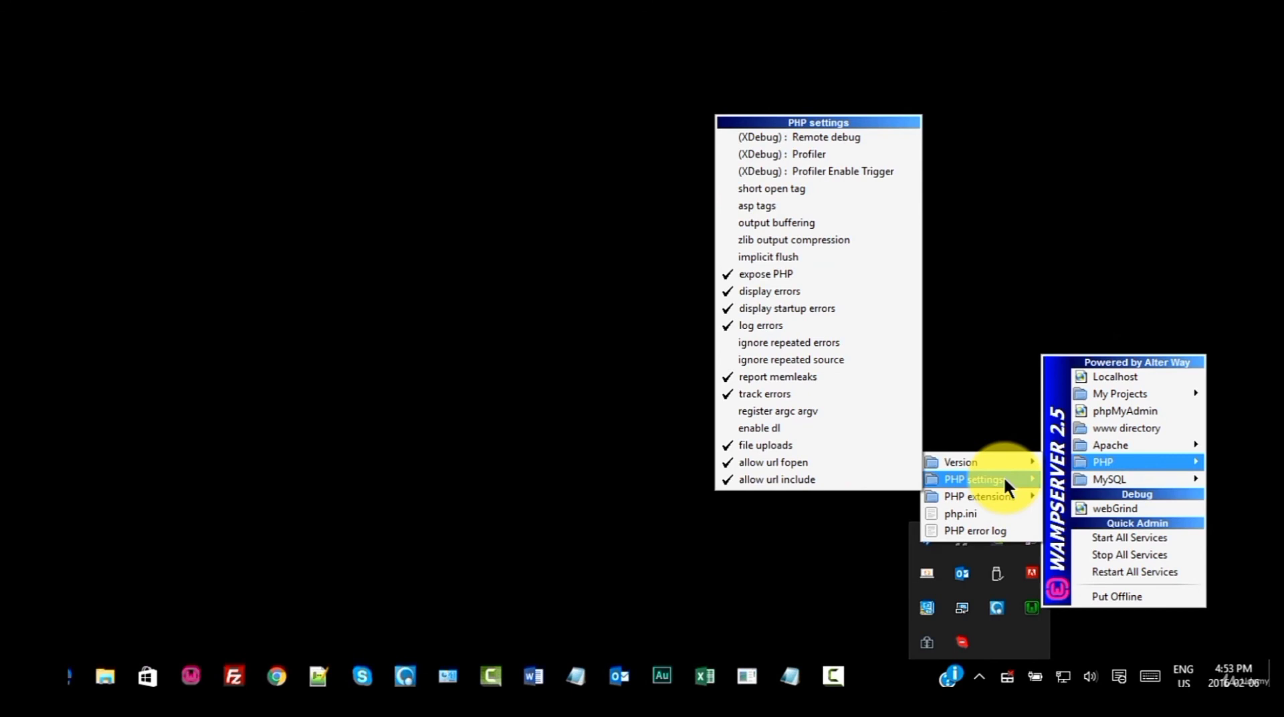
mouse_move(1004, 497)
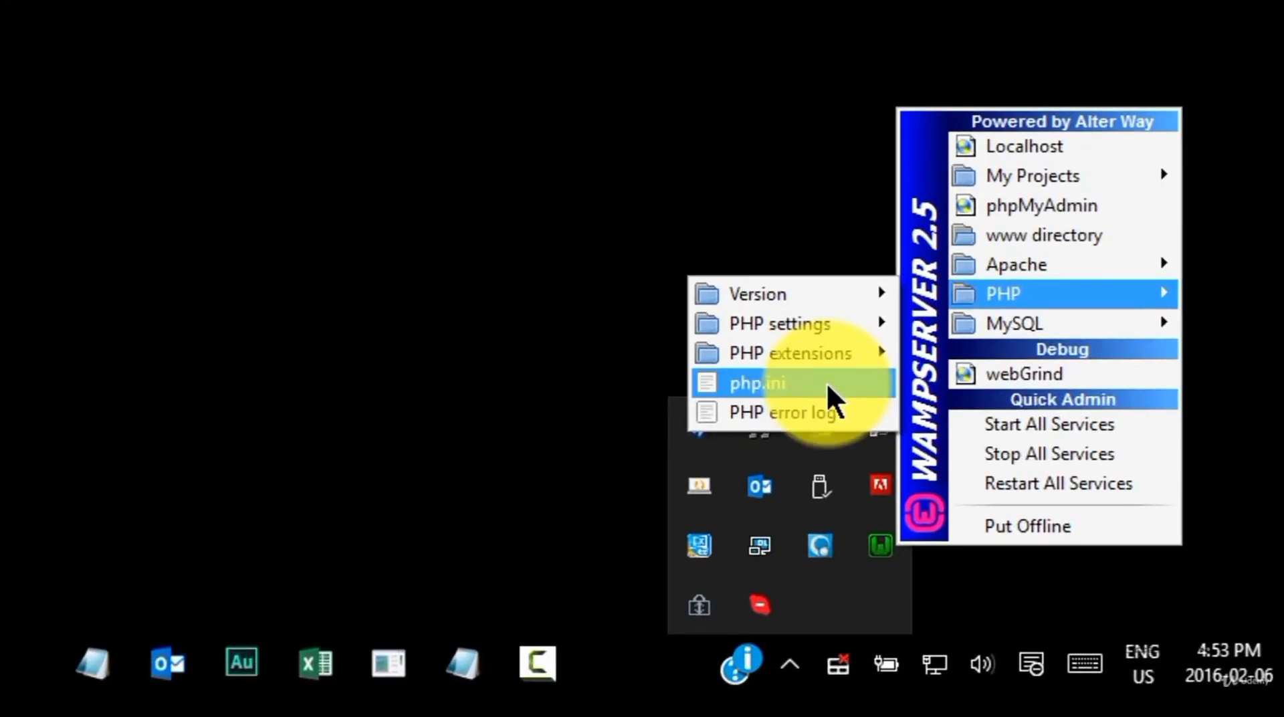
Run WampServer's Test Port 80 check for the Apache service, read the output and close its window
mouse_move(982, 266)
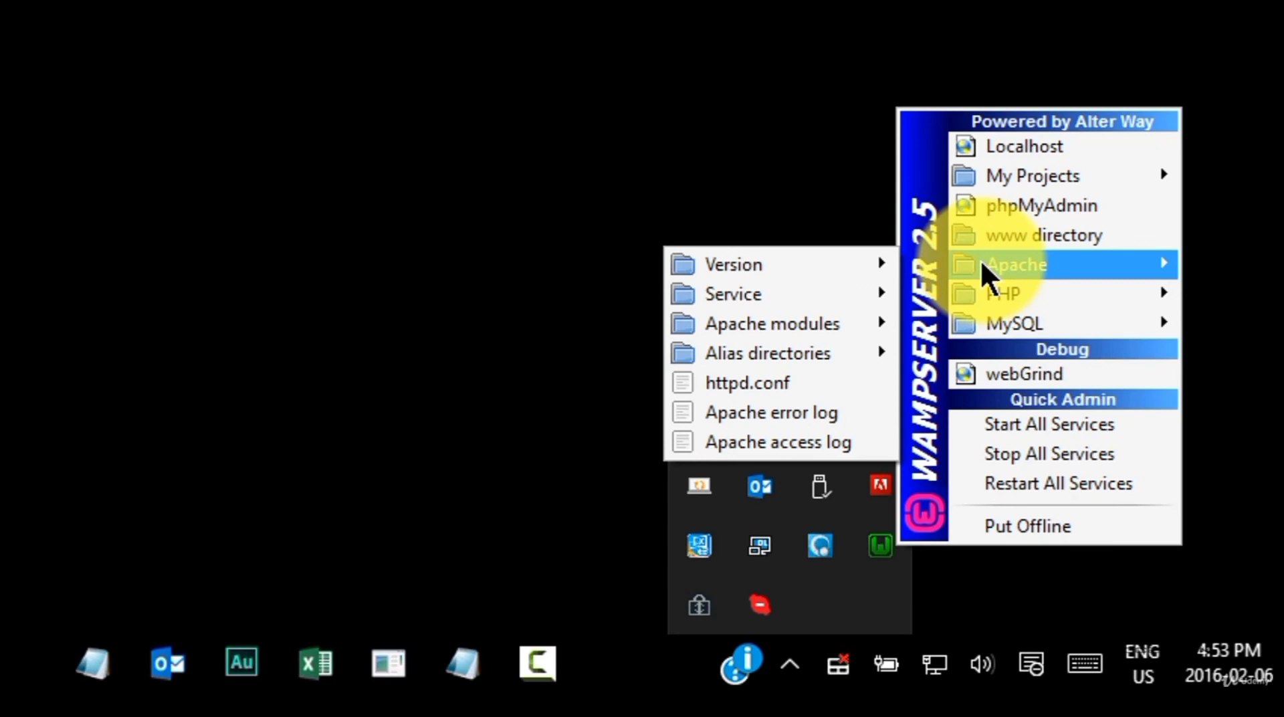
mouse_move(843, 266)
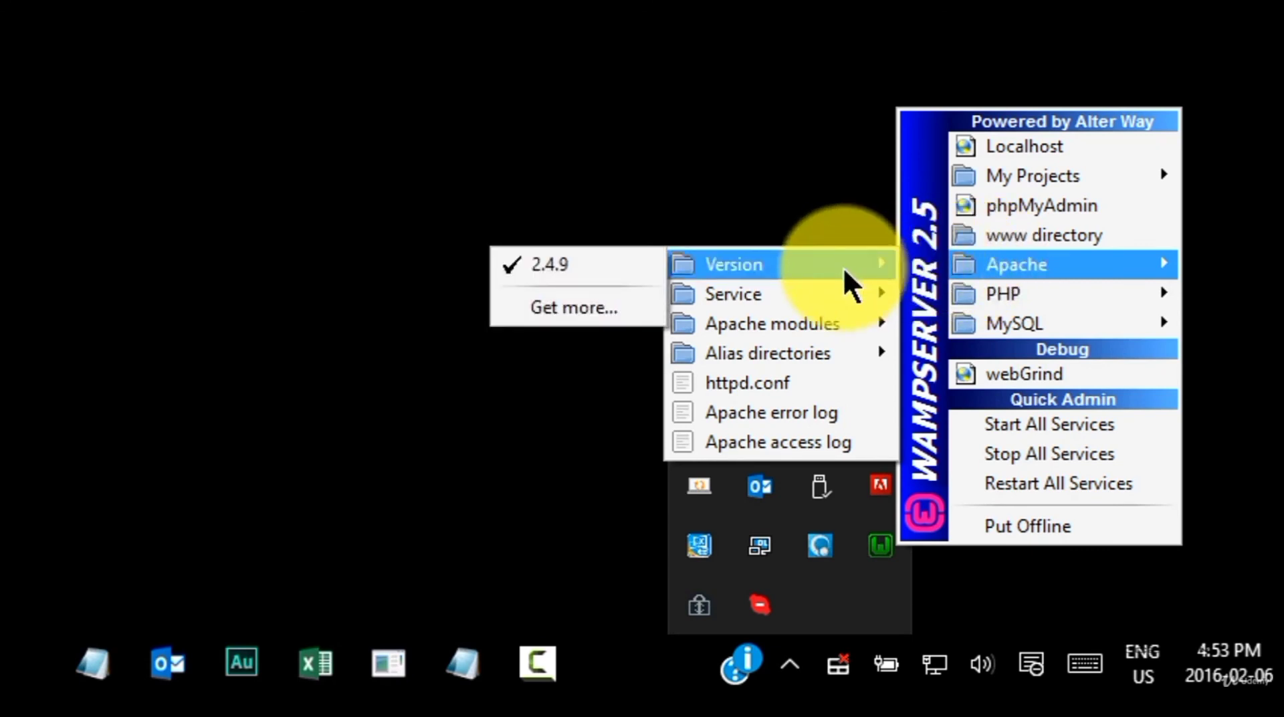
mouse_move(842, 293)
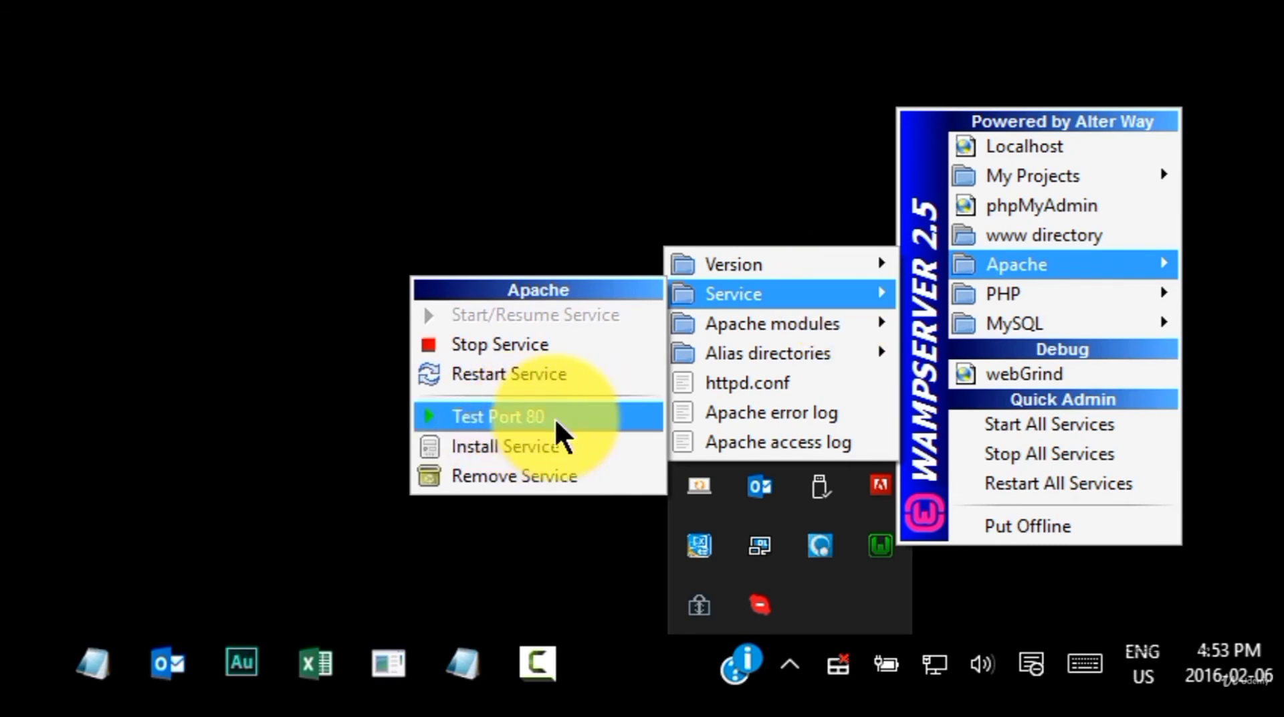
left_click(555, 416)
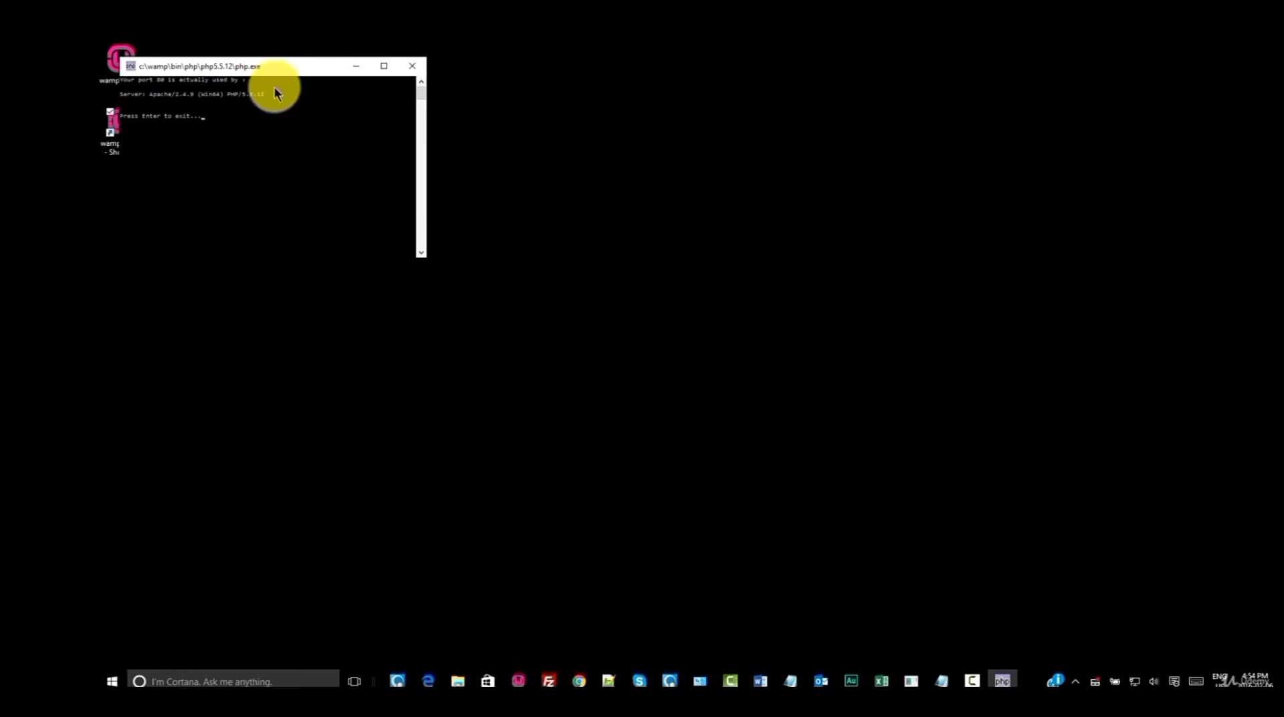
left_click_drag(278, 67, 575, 121)
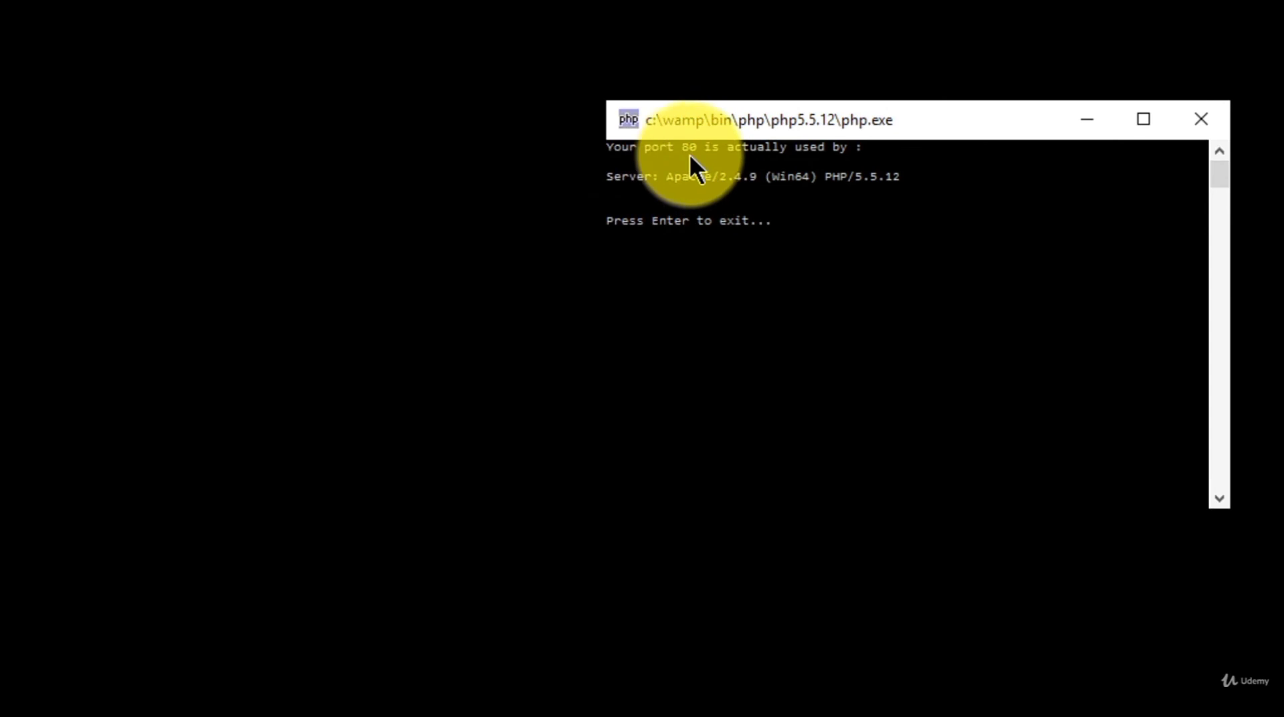
left_click(1204, 120)
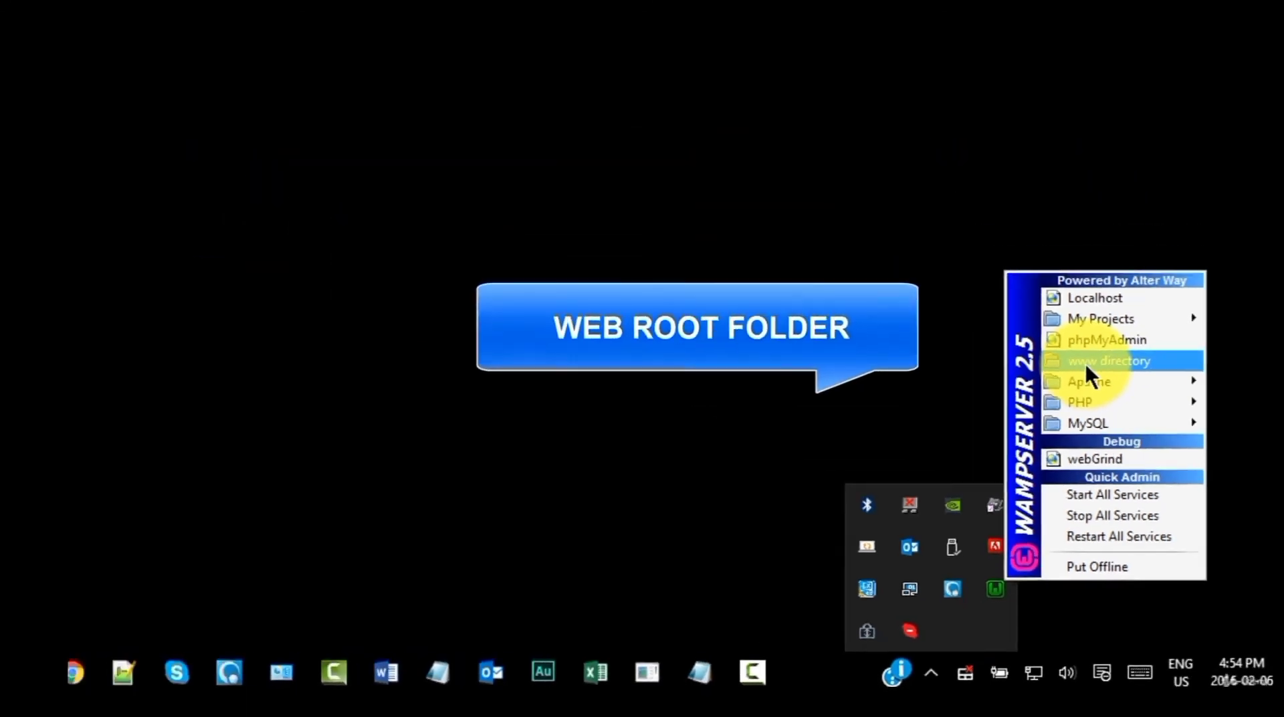
Open WampServer's Localhost homepage and examine the server configuration, loaded extensions and MySQL version
left_click(1164, 503)
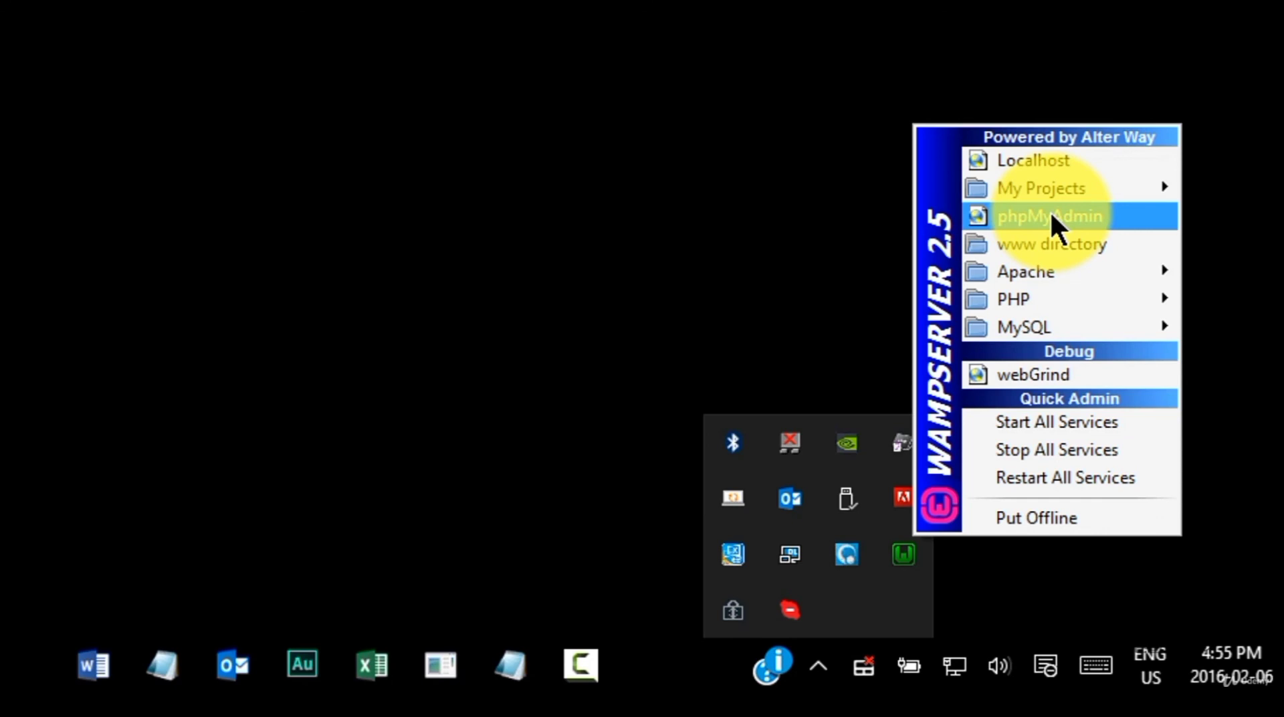
left_click(1068, 184)
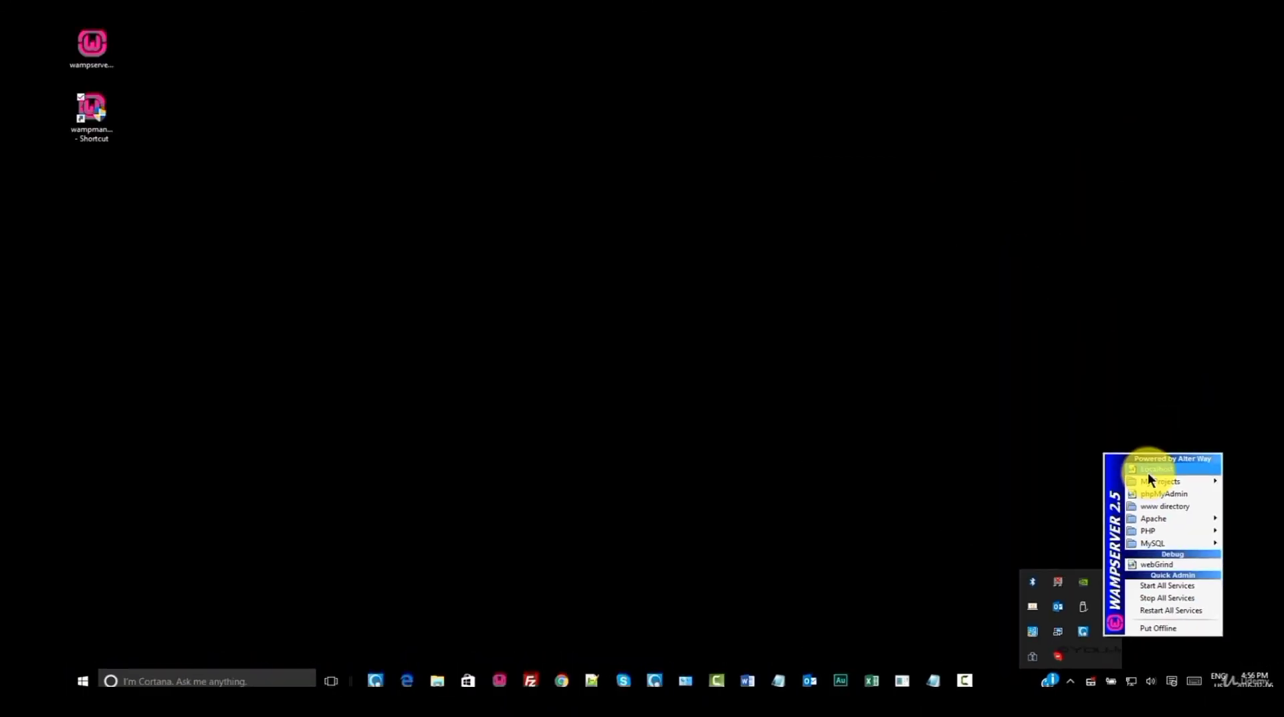
left_click(1148, 471)
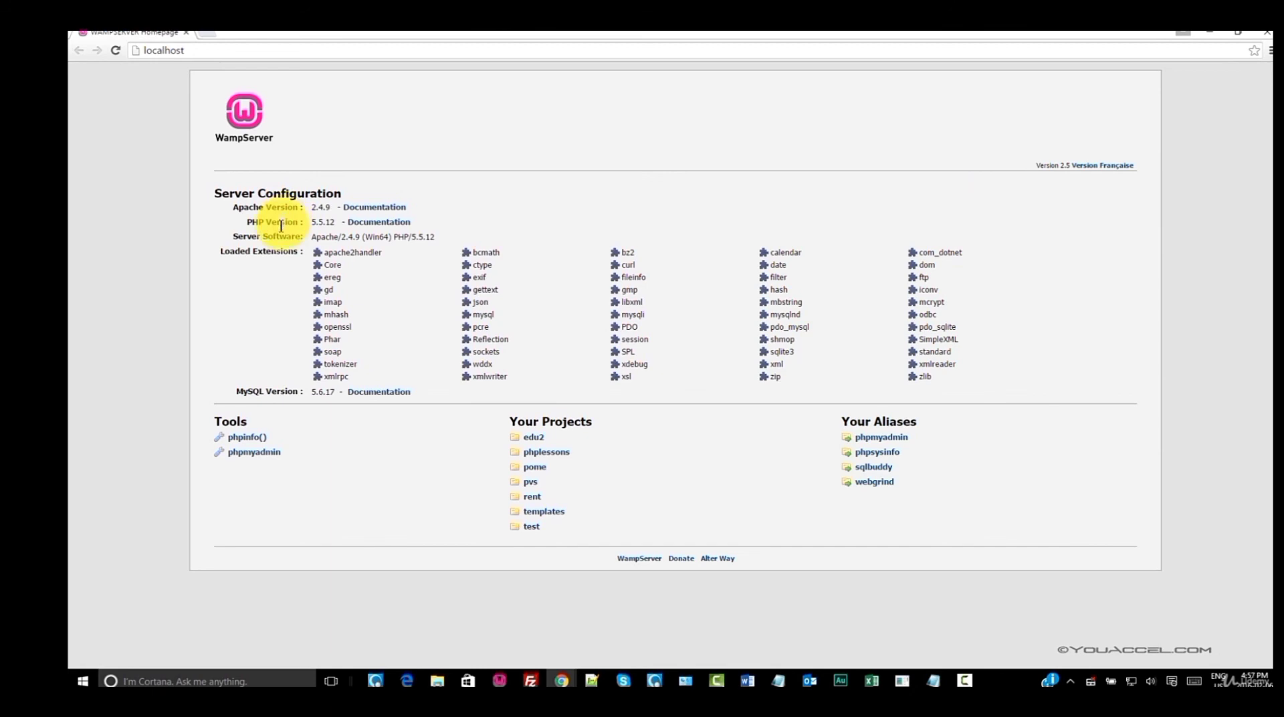
left_click(251, 252)
left_click(288, 251)
left_click(245, 393)
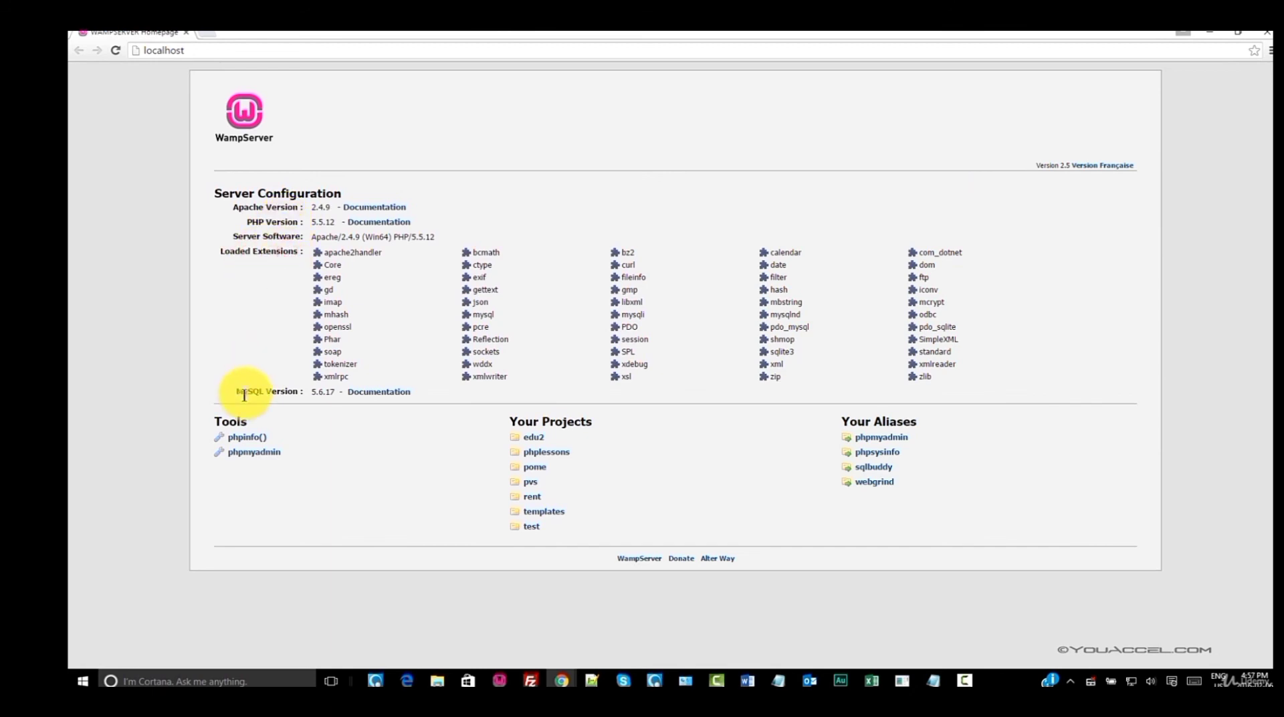
left_click(285, 392)
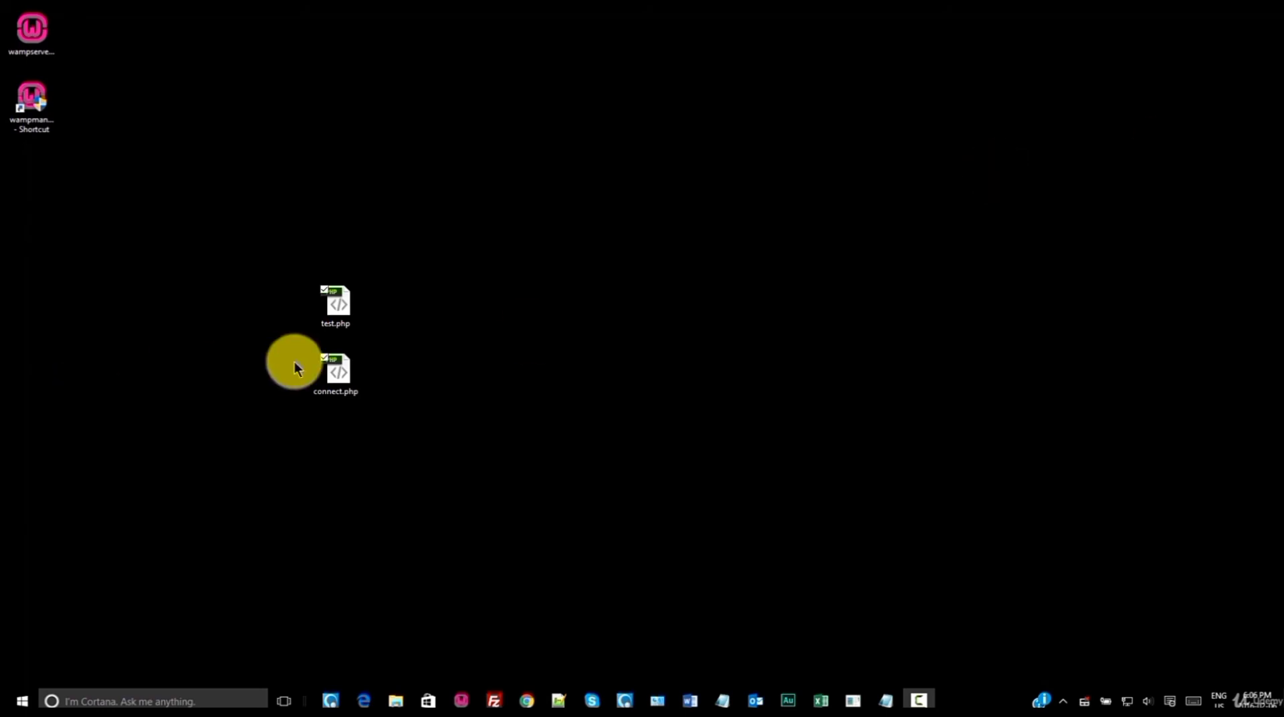
Open WampServer's www directory and place test.php and connect.php from the desktop in it
left_click(331, 370)
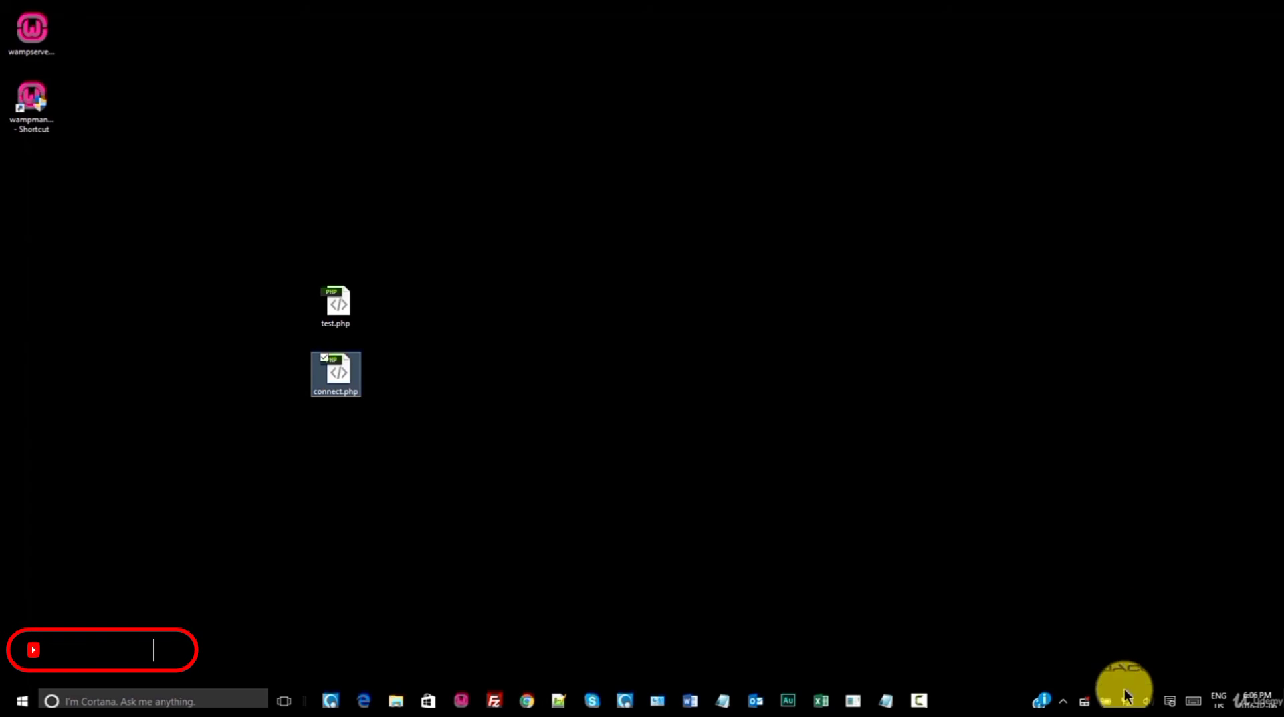
left_click(1064, 701)
left_click(1104, 649)
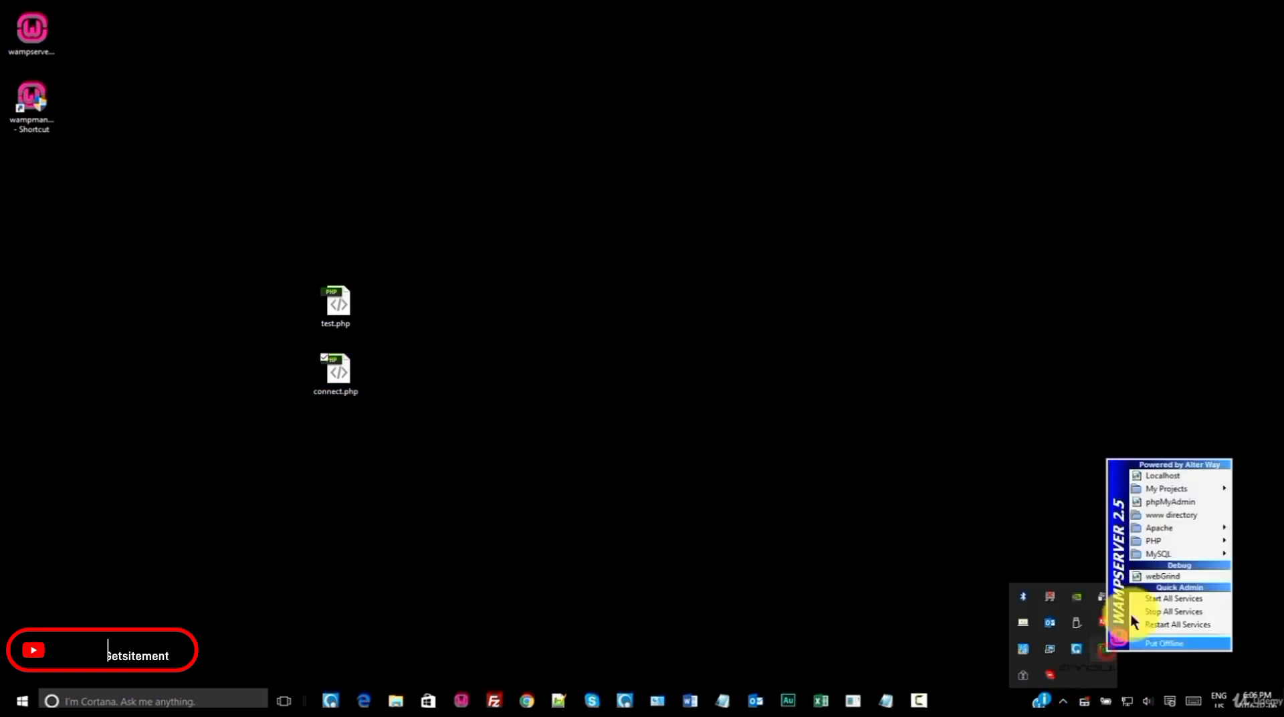
left_click(1173, 516)
left_click_drag(309, 264, 845, 391)
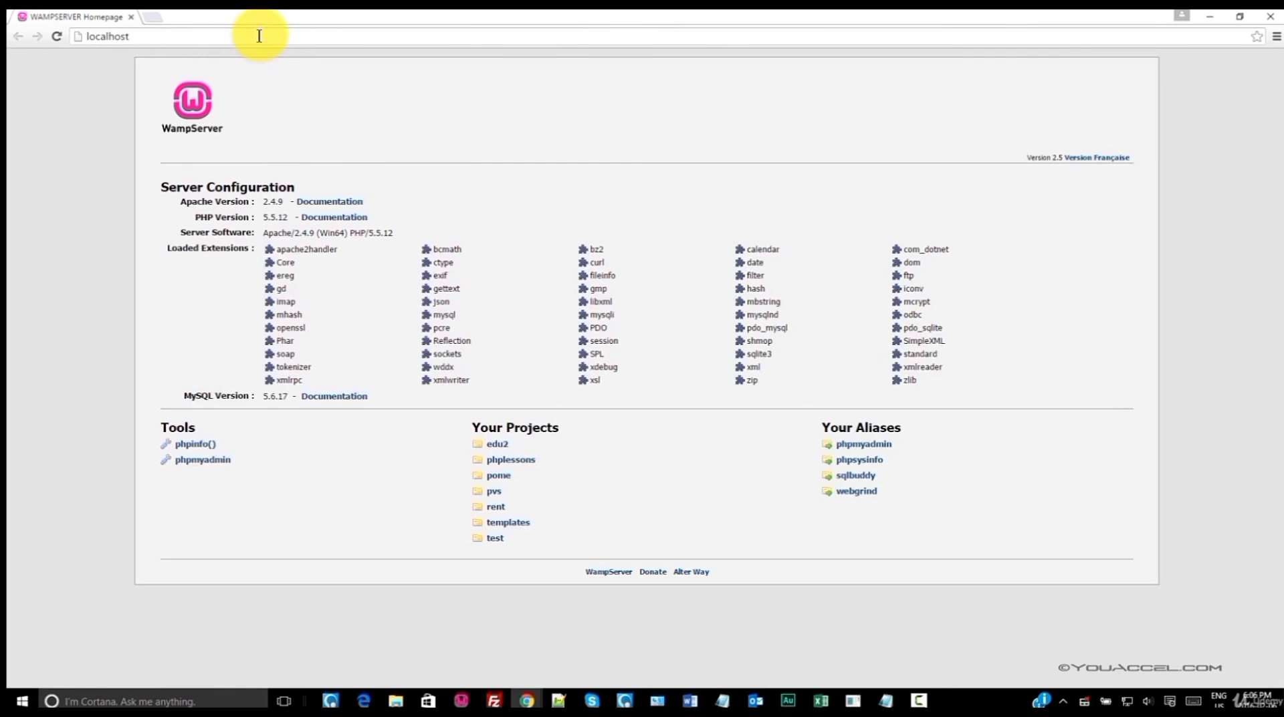
Load localhost/test.php in the browser to test PHP
left_click(259, 36)
type("test.php")
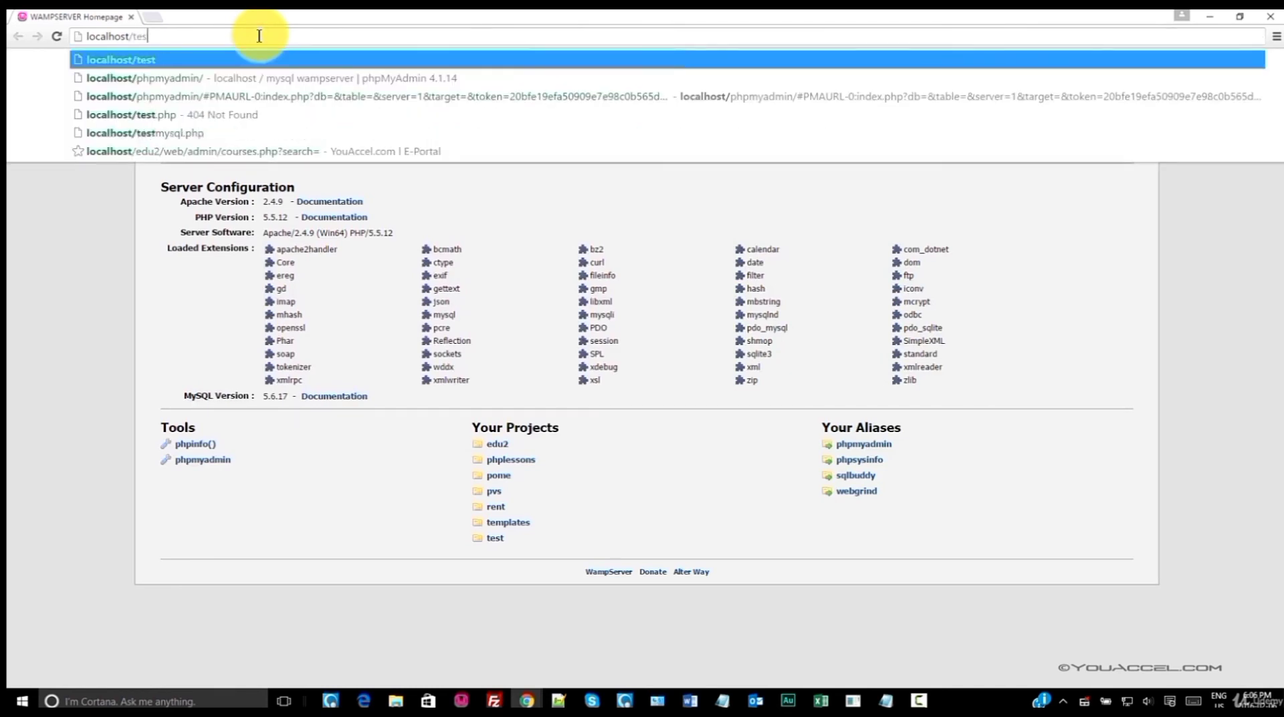
key("Return")
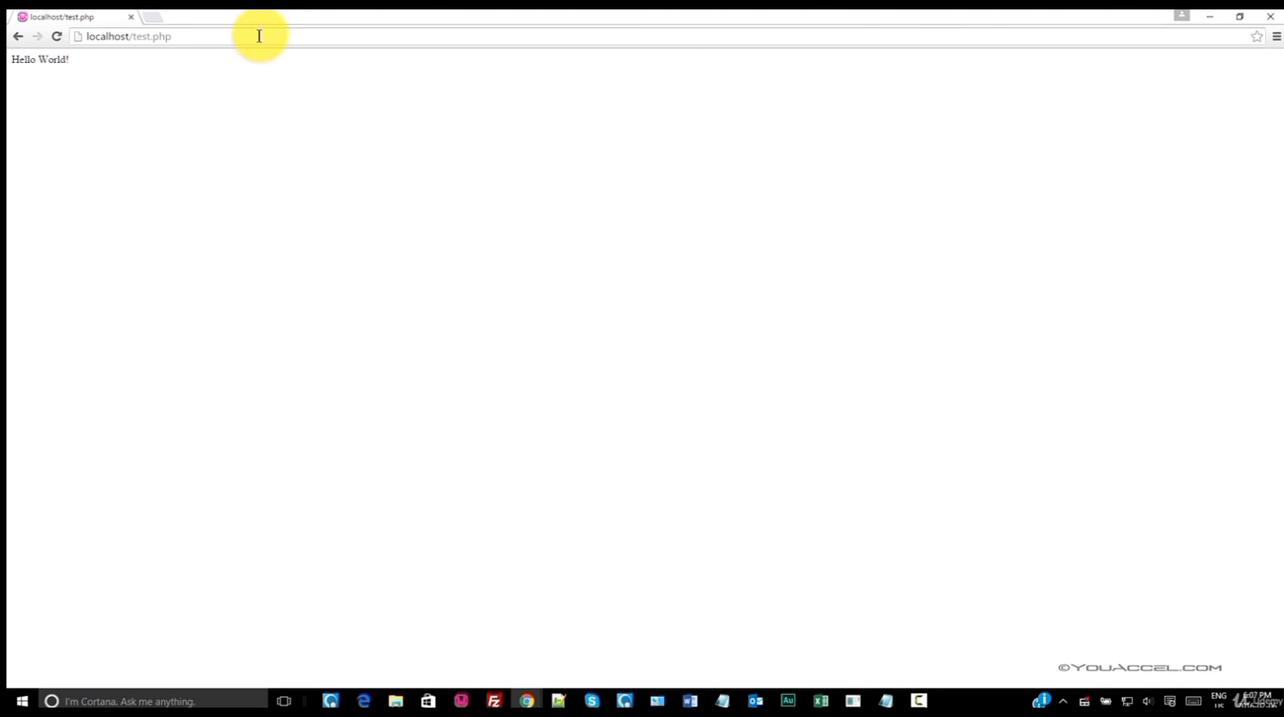
Load localhost/connect.php in the browser to test the MySQL connection
left_click(224, 33)
key("BackSpace")
key("BackSpace")
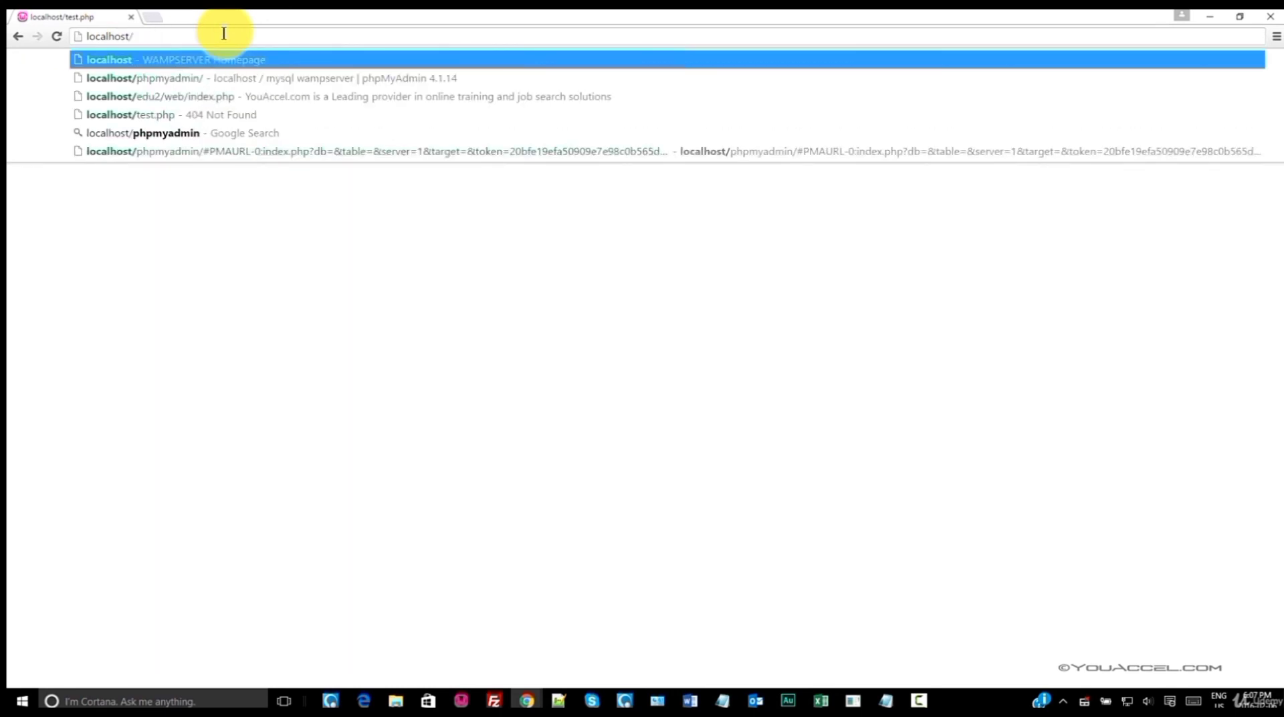
type("conn")
key("Return")
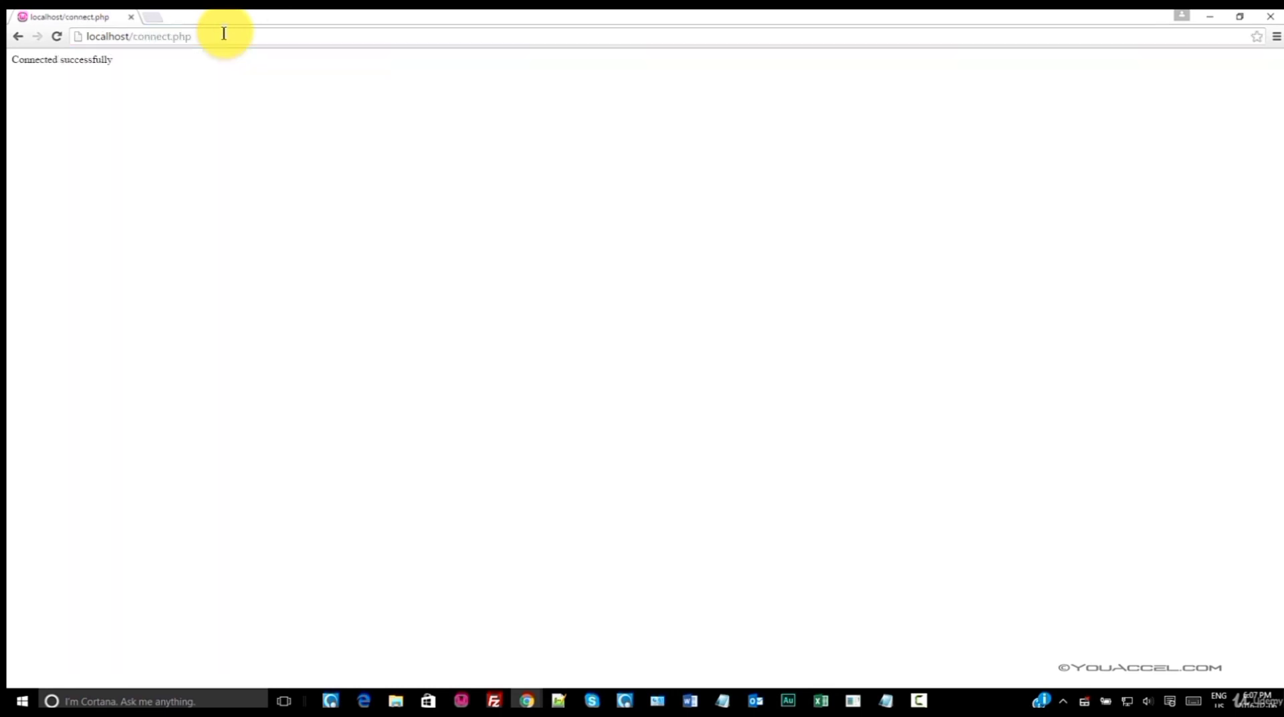